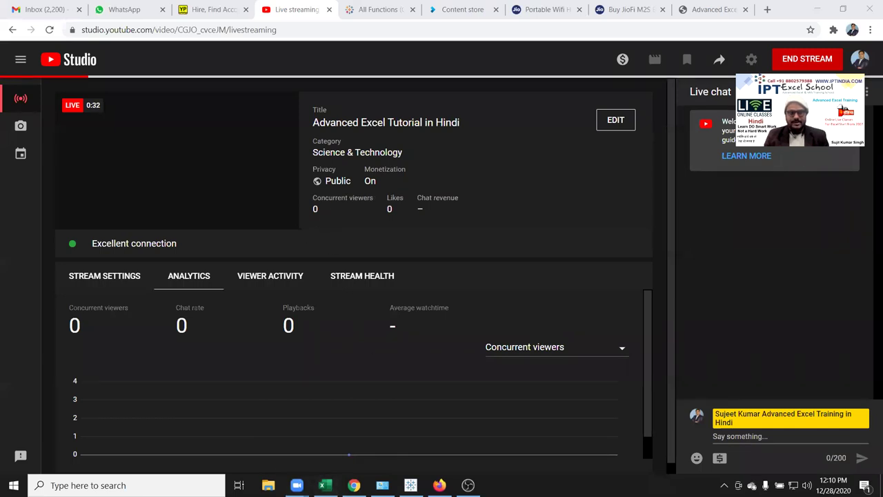
# Switch from the YouTube Studio live stream page to the Excel workbook window
pyautogui.hotkey('alt', 'Tab')
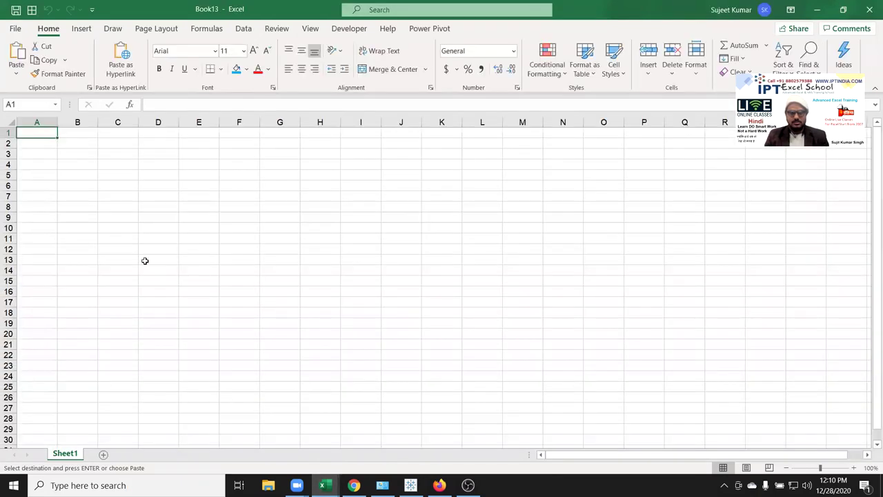
# In the blank workbook, enter a RANDBETWEEN random whole-number formula in cell A1
pyautogui.click(139, 204)
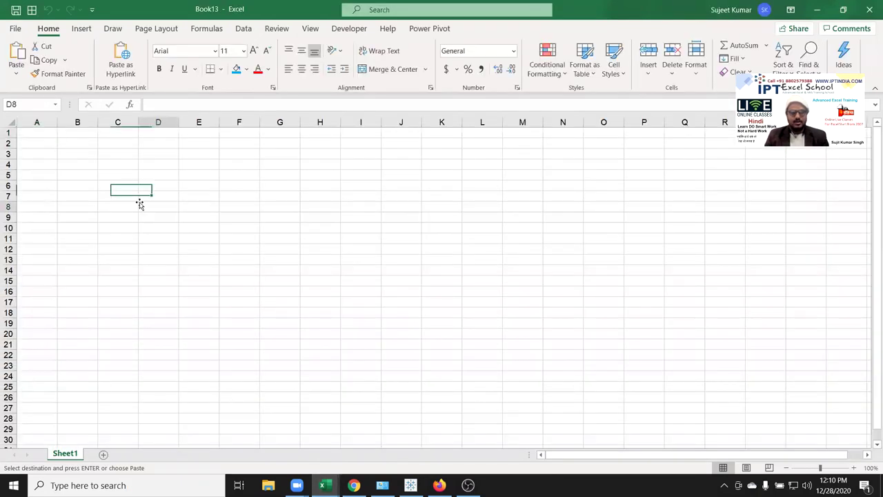
pyautogui.moveTo(148, 166); pyautogui.dragTo(433, 303)
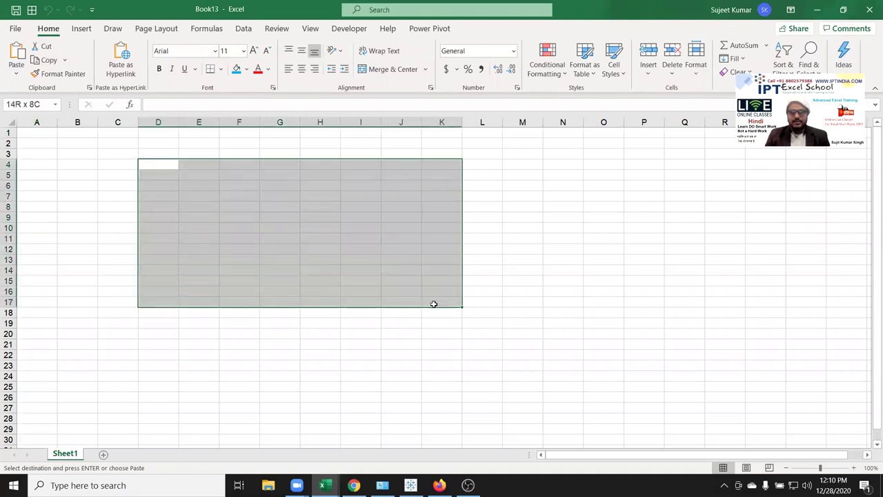
pyautogui.click(246, 227)
pyautogui.moveTo(168, 168)
pyautogui.mouseDown()
pyautogui.moveTo(472, 286)
pyautogui.moveTo(449, 321)
pyautogui.mouseUp()
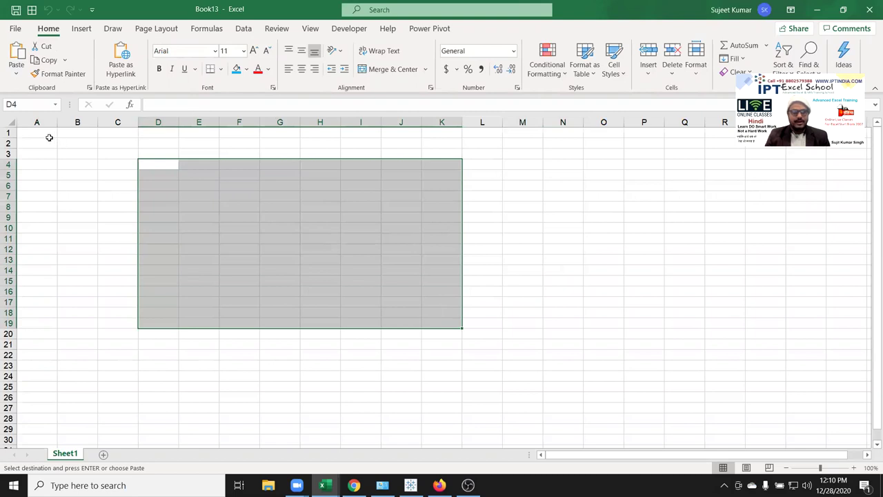
pyautogui.click(49, 138)
pyautogui.write('=ra')
pyautogui.press('Down')
pyautogui.press('Down')
pyautogui.press('Down')
pyautogui.press('Tab')
pyautogui.write('10')
pyautogui.write(',80')
pyautogui.press('Return')
# Fill the formula through A1:J18 with Ctrl+D and Ctrl+R, then recalculate with F9
pyautogui.moveTo(50, 131); pyautogui.dragTo(395, 314)
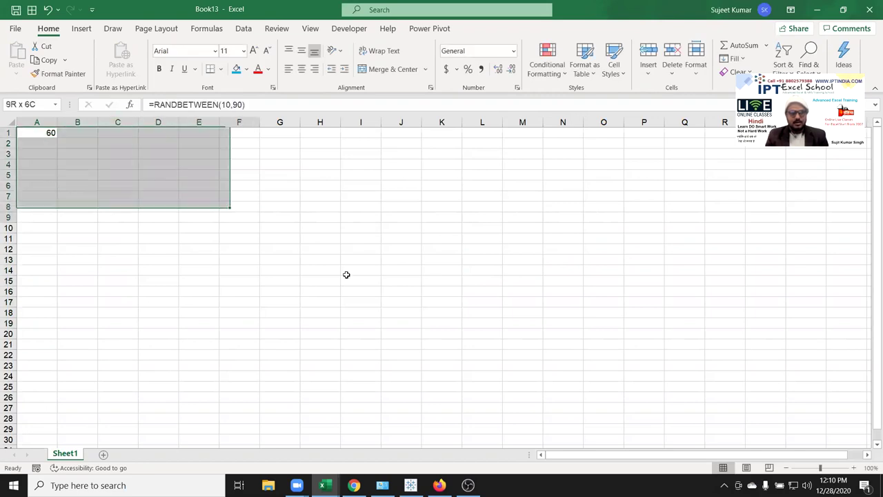
pyautogui.hotkey('ctrl', 'd')
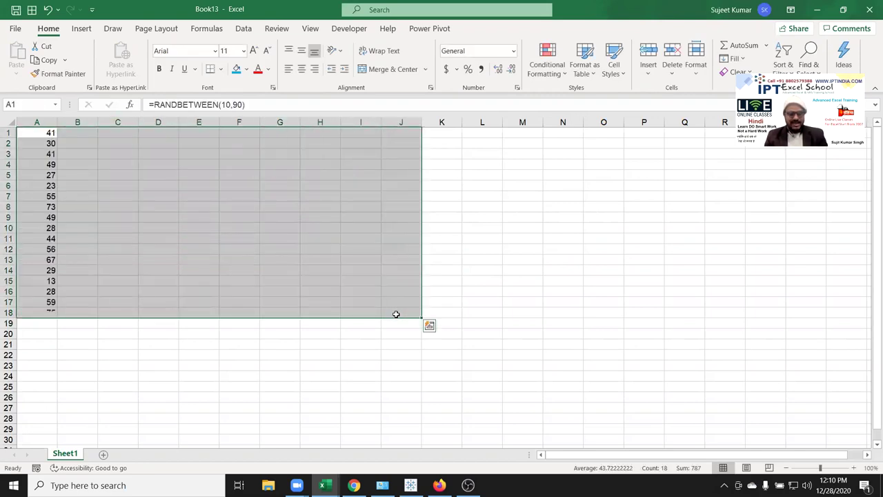
pyautogui.hotkey('ctrl', 'r')
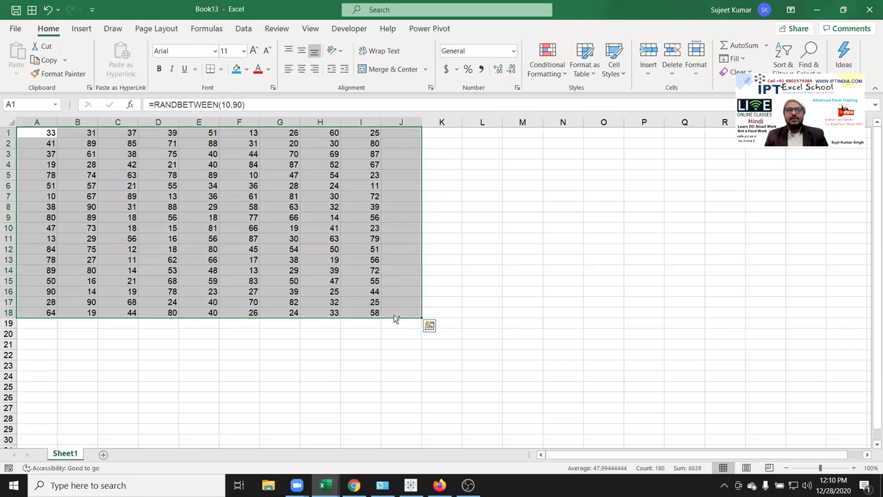
pyautogui.press('F9')
# Look over the Sheet1 tab menu, Home Format options and Review tab protection commands
pyautogui.click(382, 256)
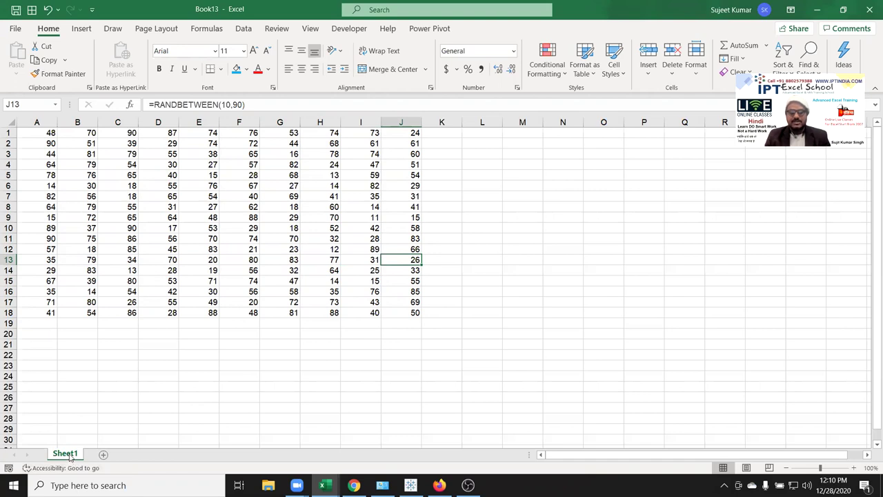
pyautogui.rightClick(70, 455)
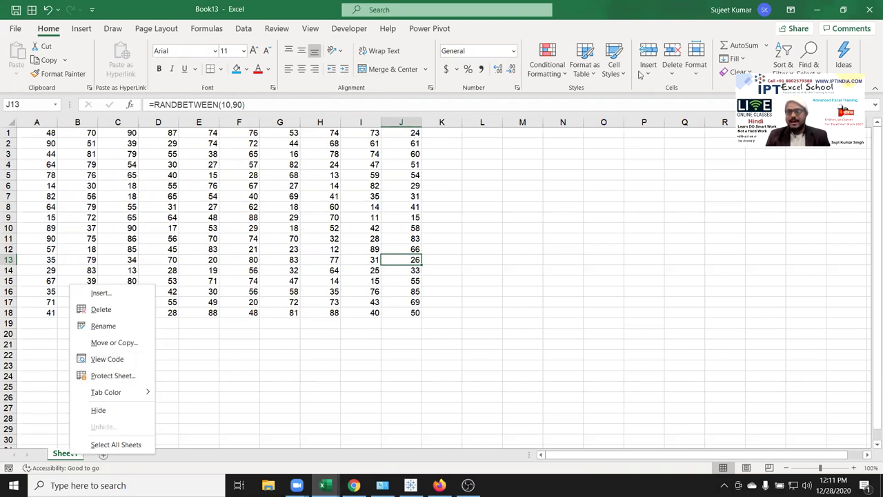
pyautogui.click(701, 76)
pyautogui.click(701, 76)
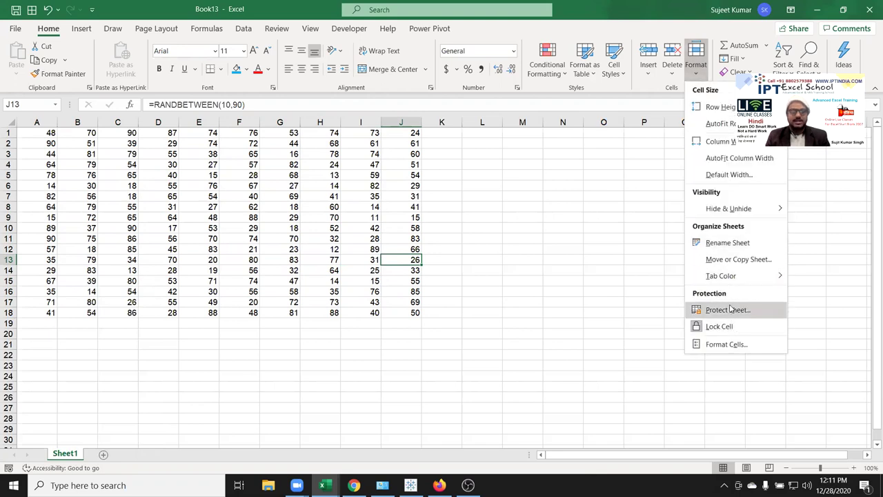
pyautogui.click(536, 250)
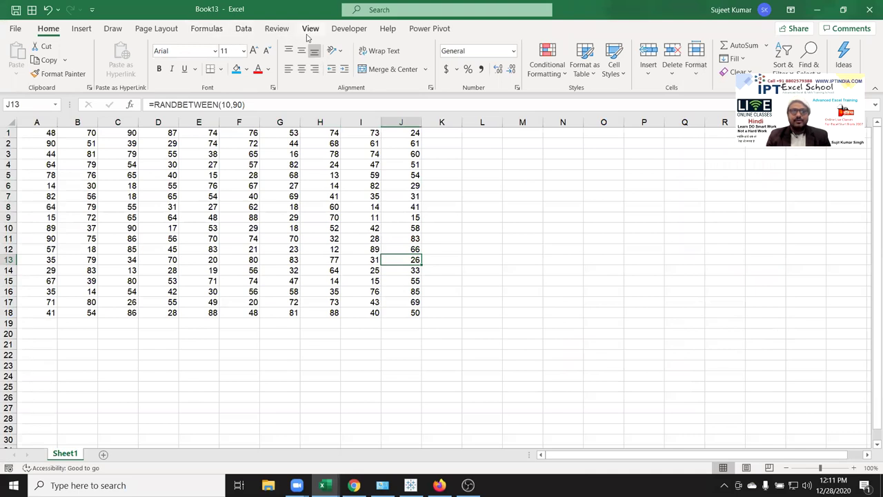
pyautogui.click(267, 33)
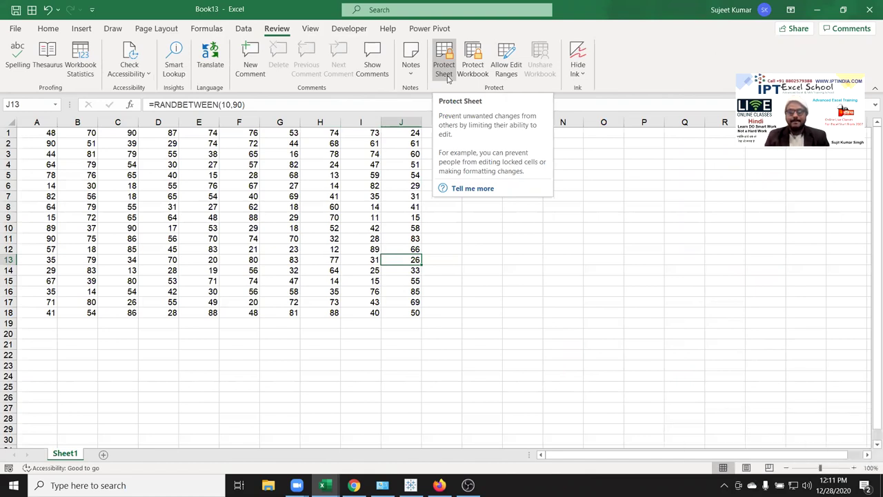
pyautogui.click(486, 291)
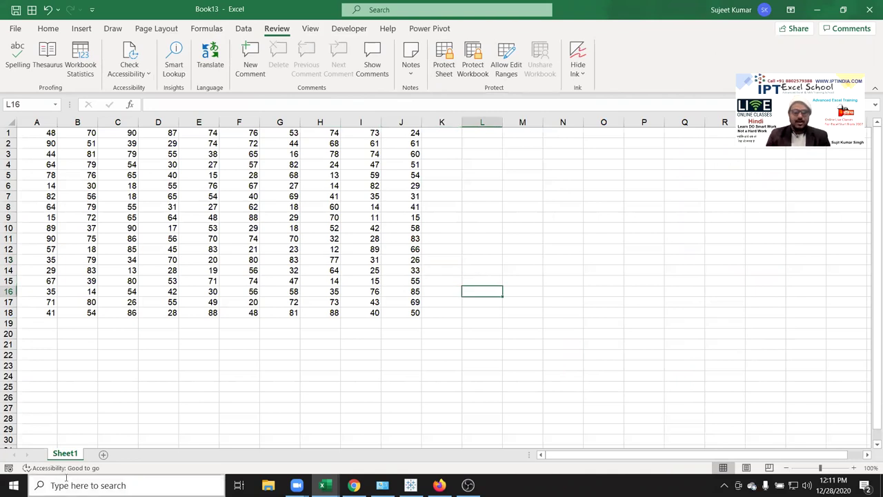
# Start protecting Sheet1 with a two-character password, leaving the Confirm Password prompt open
pyautogui.rightClick(72, 454)
pyautogui.click(103, 379)
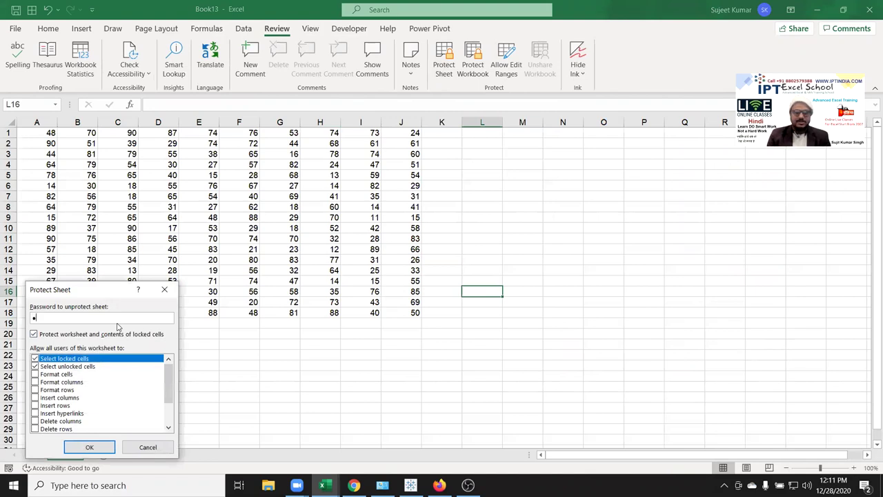
pyautogui.press('Return')
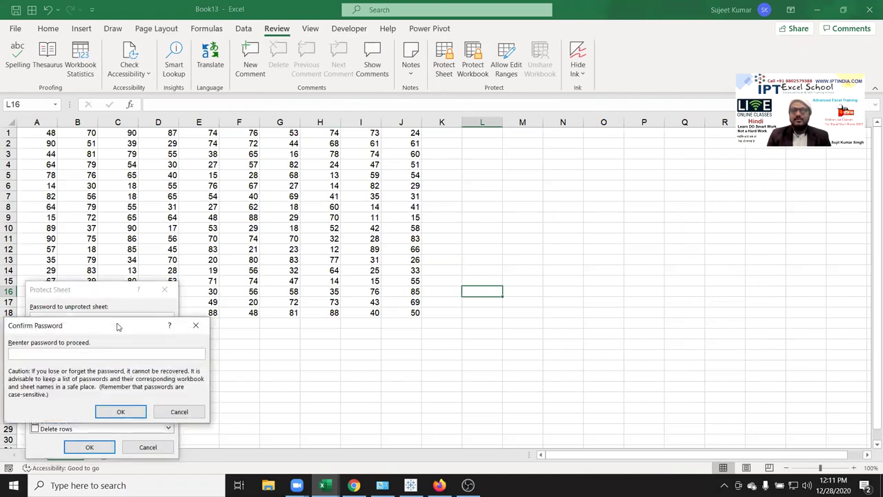
pyautogui.moveTo(103, 328); pyautogui.dragTo(354, 191)
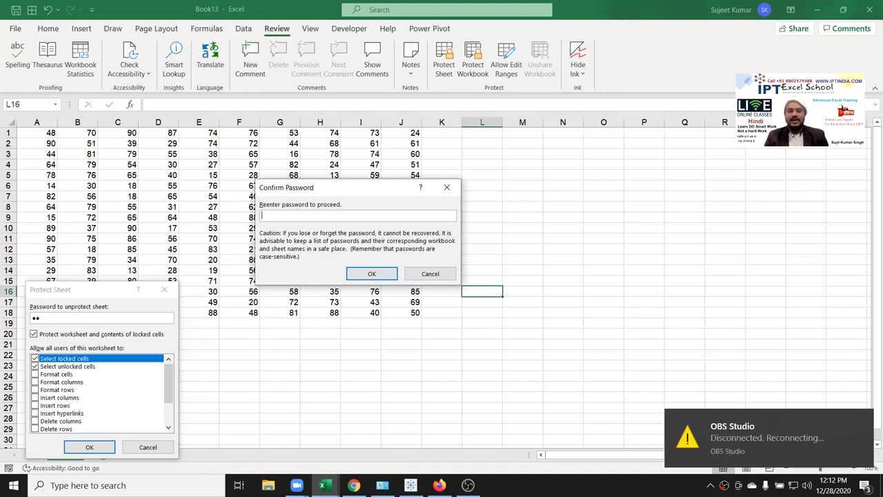
pyautogui.click(468, 484)
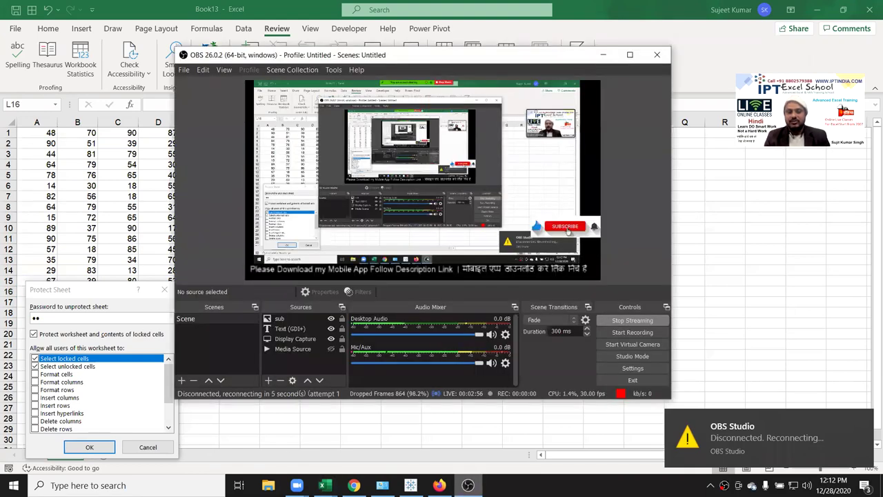
pyautogui.click(468, 485)
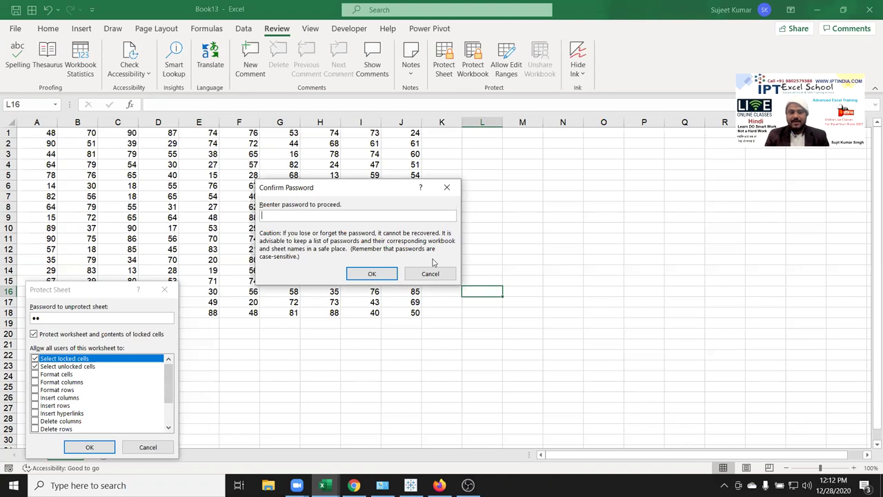
# Confirm the password to protect Sheet1, then verify cells I14, H8 and E5 refuse edits
pyautogui.press('Return')
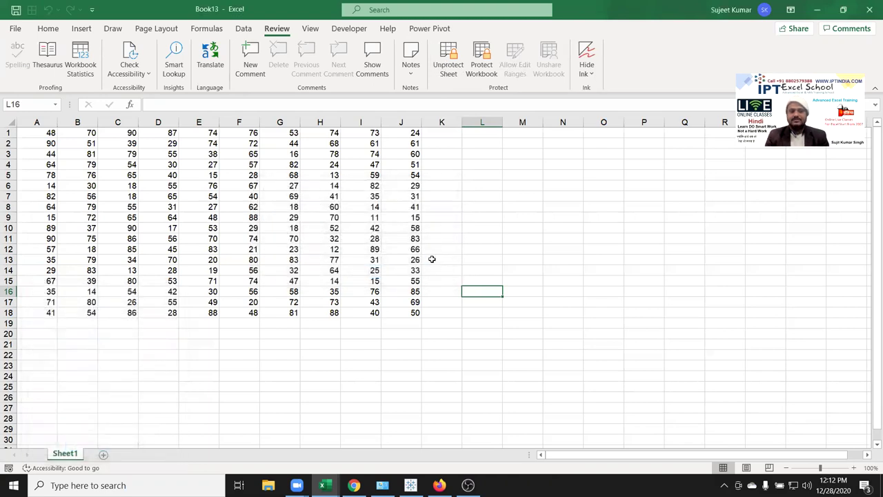
pyautogui.click(369, 241)
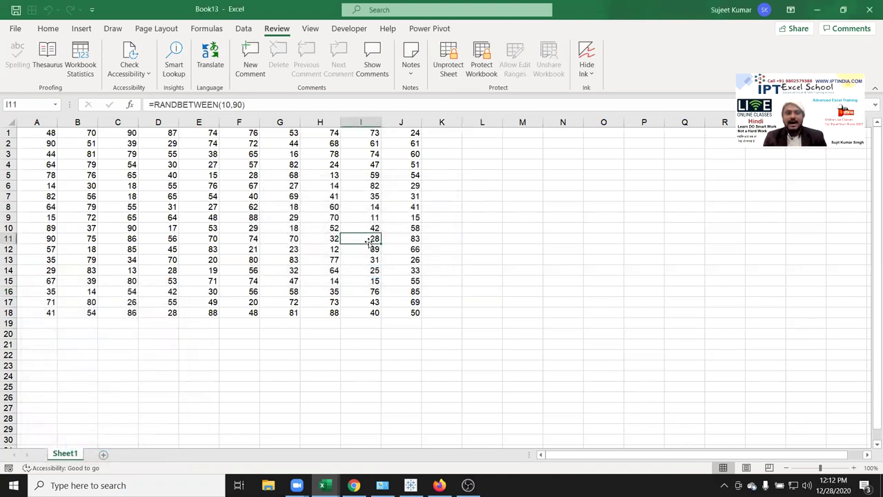
pyautogui.click(225, 225)
pyautogui.click(239, 354)
pyautogui.click(432, 314)
pyautogui.doubleClick(373, 272)
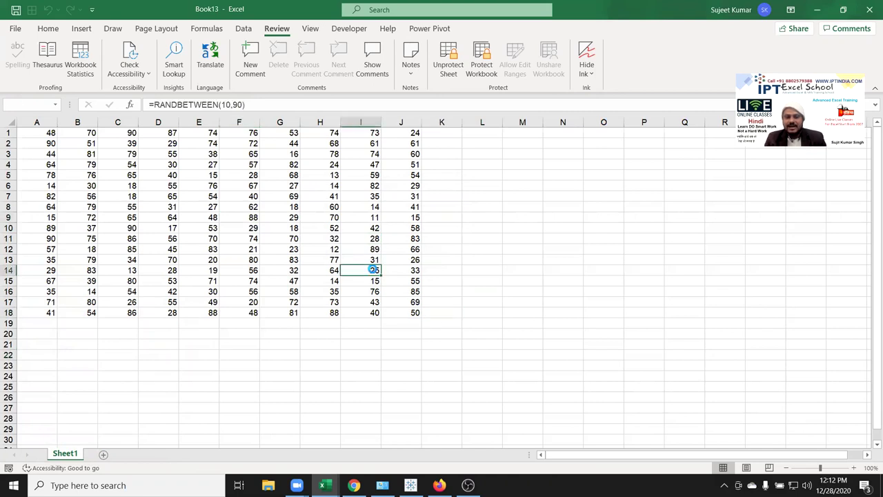
pyautogui.press('Return')
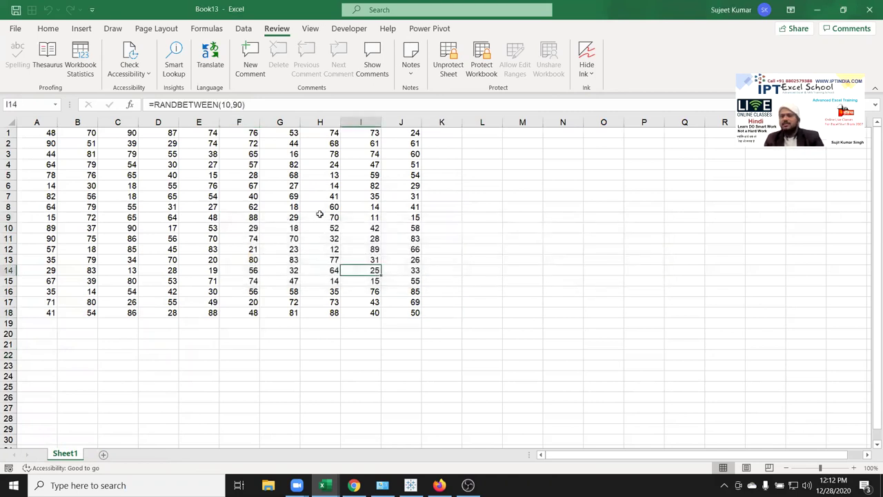
pyautogui.click(309, 209)
pyautogui.doubleClick(307, 214)
pyautogui.press('Return')
pyautogui.doubleClick(206, 175)
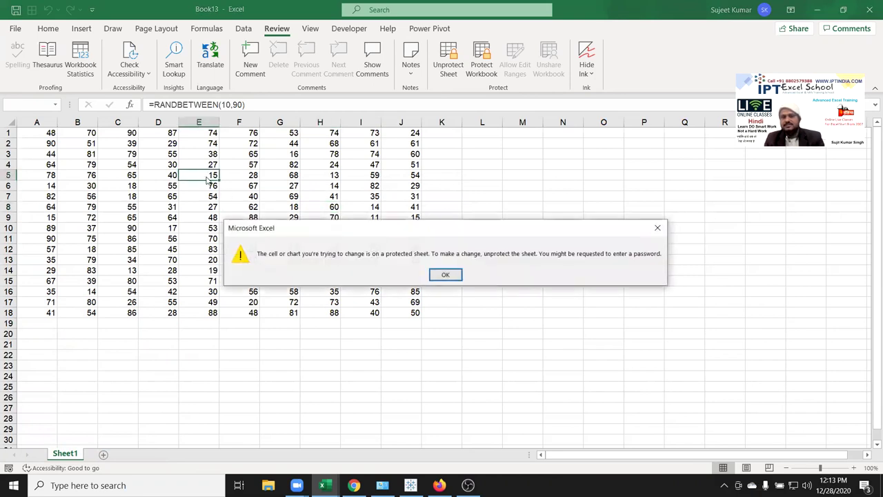
pyautogui.press('Return')
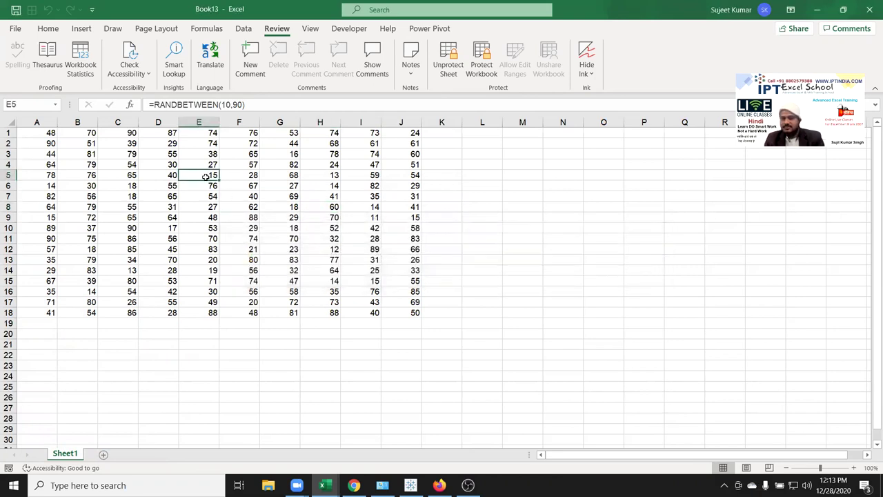
# Copy E3:I13 and paste it into a new Sheet2 starting at D5
pyautogui.moveTo(209, 158); pyautogui.dragTo(356, 252)
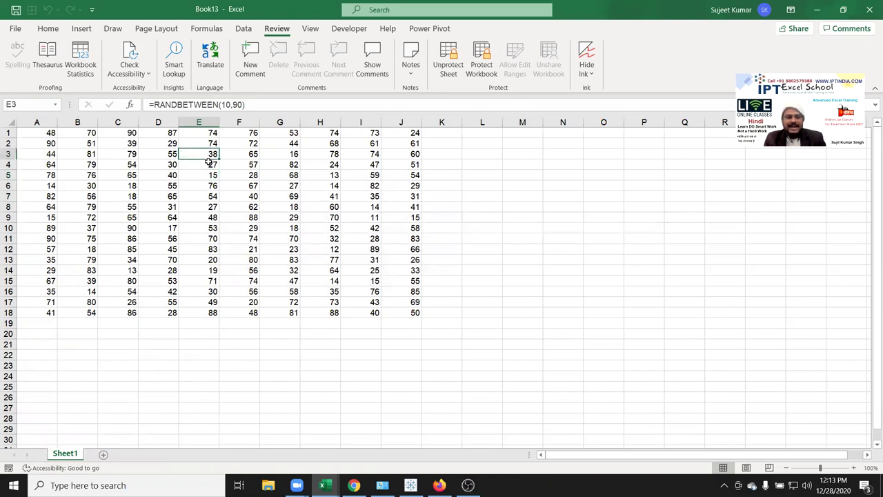
pyautogui.hotkey('ctrl', 'c')
pyautogui.click(104, 454)
pyautogui.click(135, 173)
pyautogui.click(148, 173)
pyautogui.hotkey('ctrl', 'v')
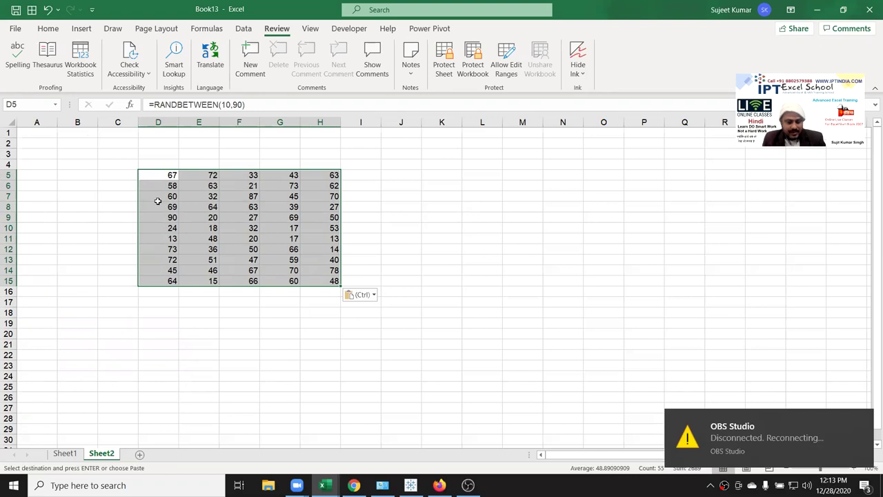
pyautogui.moveTo(132, 158)
pyautogui.mouseDown()
pyautogui.moveTo(280, 231)
pyautogui.moveTo(349, 295)
pyautogui.mouseUp()
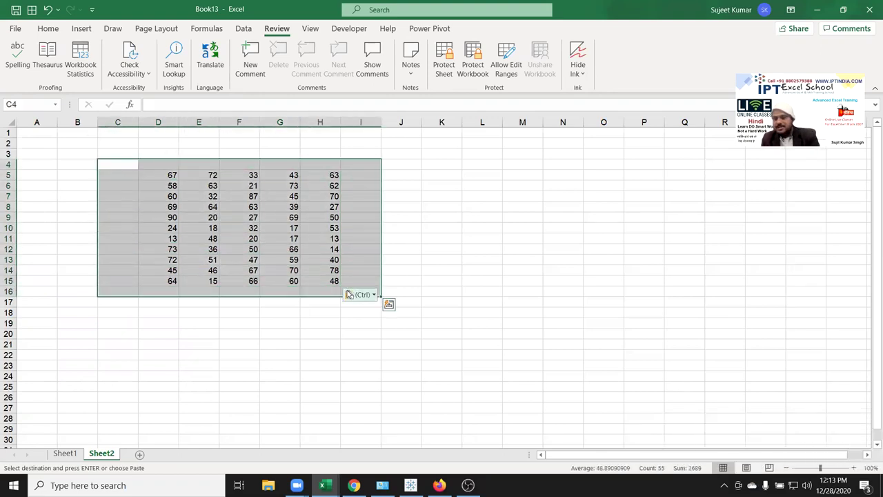
pyautogui.press('Delete')
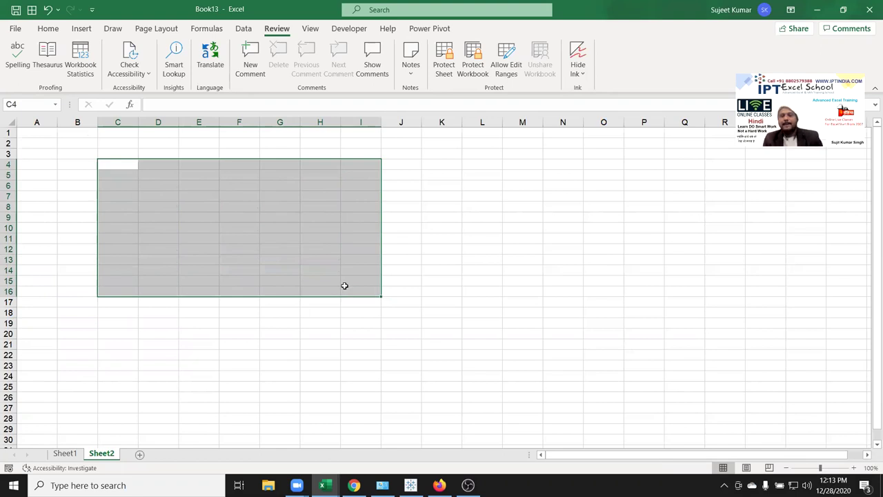
pyautogui.click(74, 453)
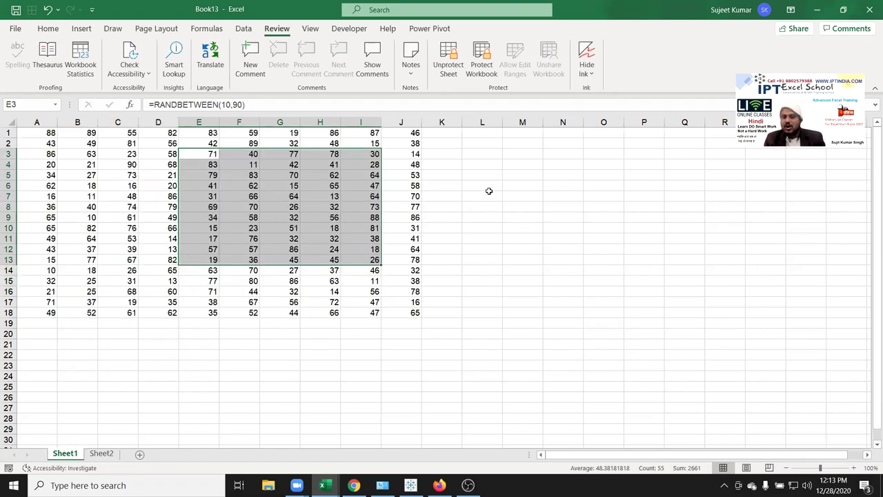
pyautogui.moveTo(459, 195); pyautogui.dragTo(452, 206)
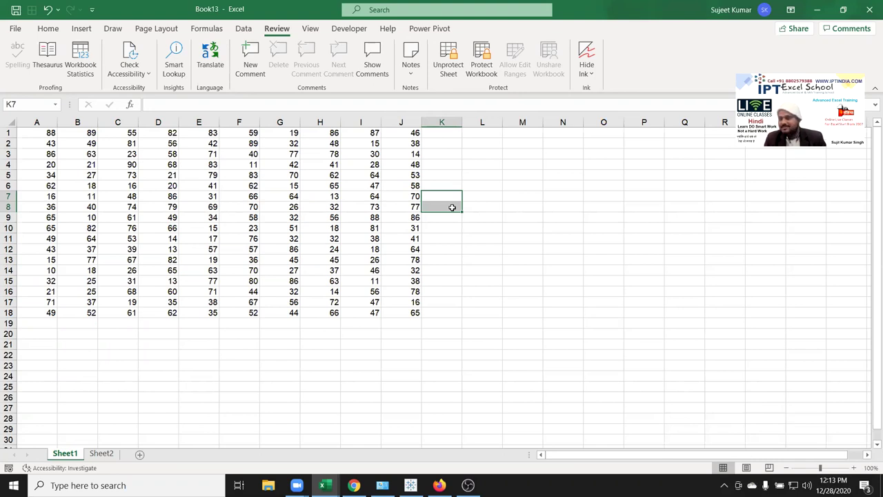
pyautogui.hotkey('ctrl', 'c')
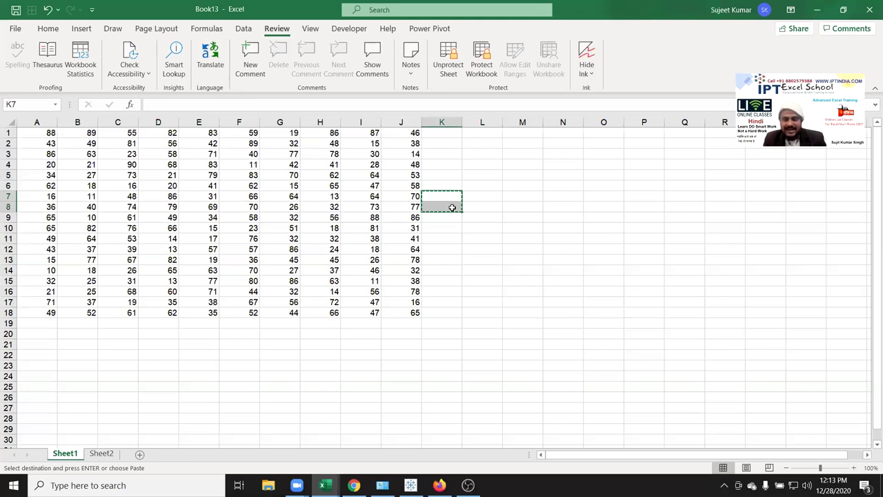
pyautogui.press('Escape')
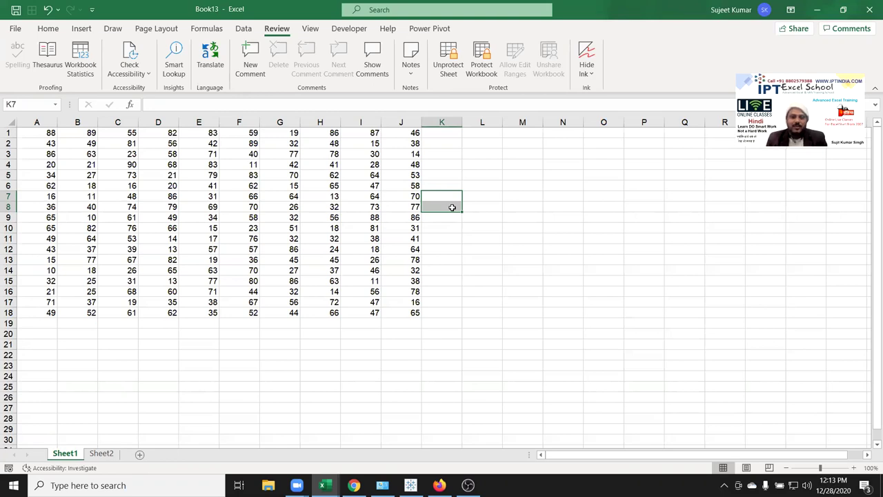
pyautogui.click(491, 208)
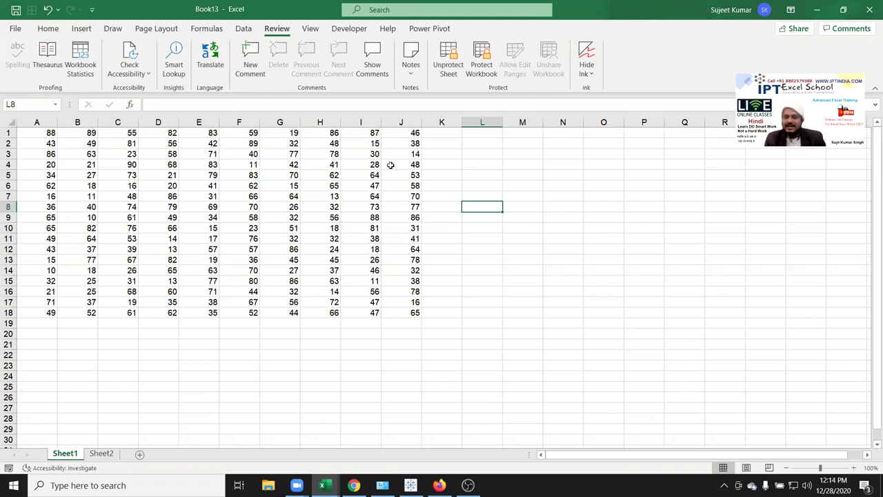
# Unprotect Sheet1 from its tab menu, leaving the password blank
pyautogui.moveTo(72, 142); pyautogui.dragTo(331, 254)
pyautogui.hotkey('ctrl', 'c')
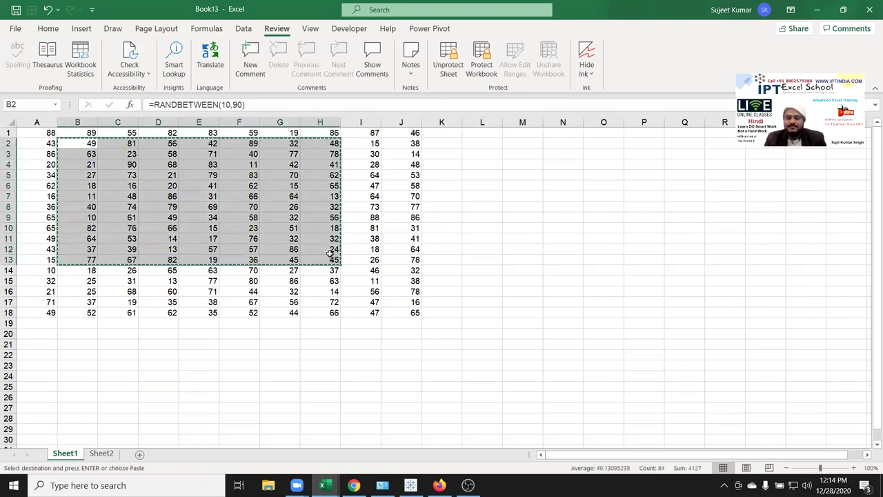
pyautogui.press('Escape')
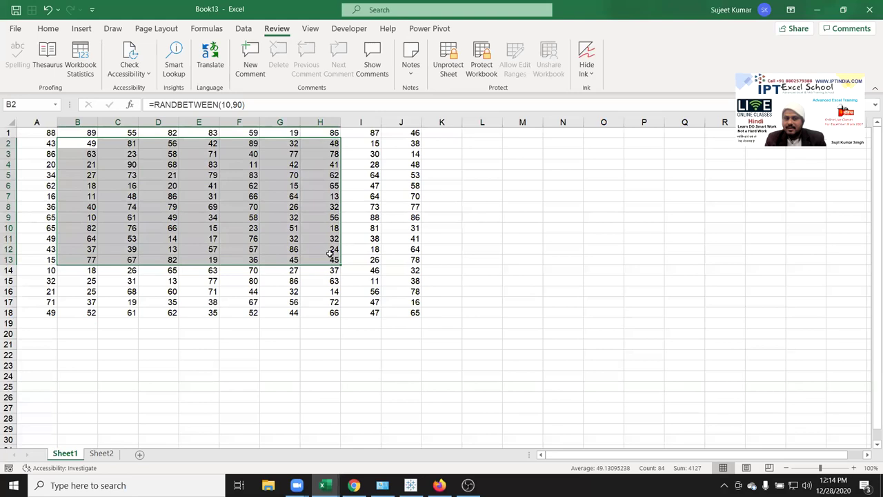
pyautogui.click(464, 227)
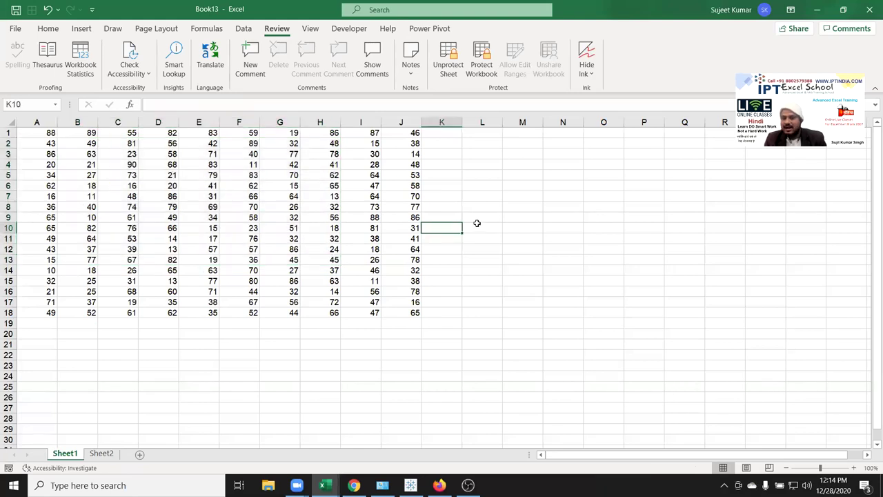
pyautogui.rightClick(64, 453)
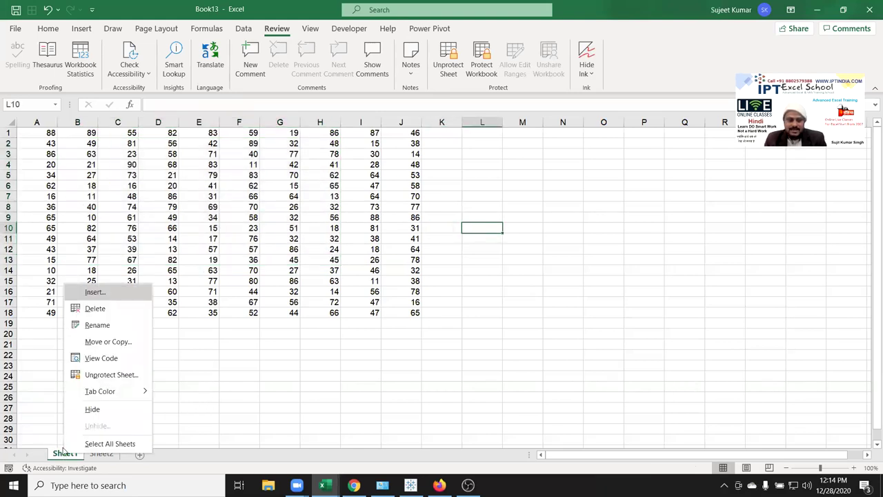
pyautogui.click(93, 374)
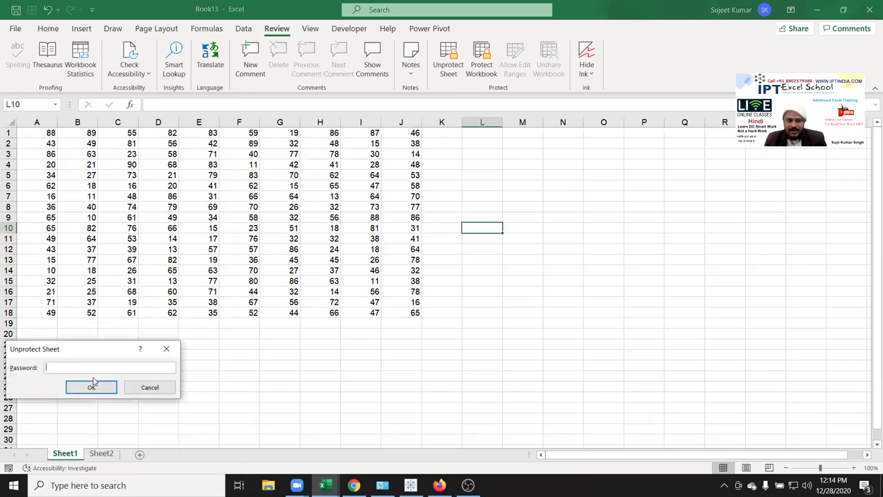
pyautogui.click(94, 380)
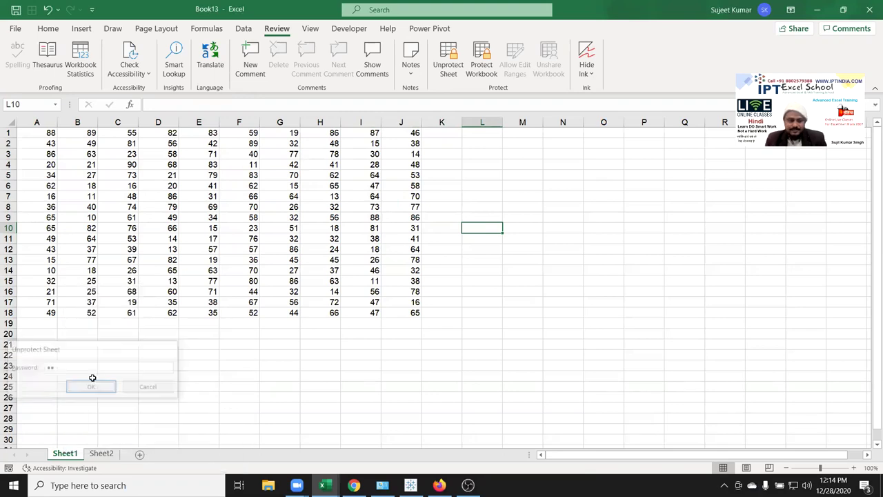
# Protect Sheet1 again with the Format cells permission allowed
pyautogui.rightClick(67, 454)
pyautogui.click(98, 373)
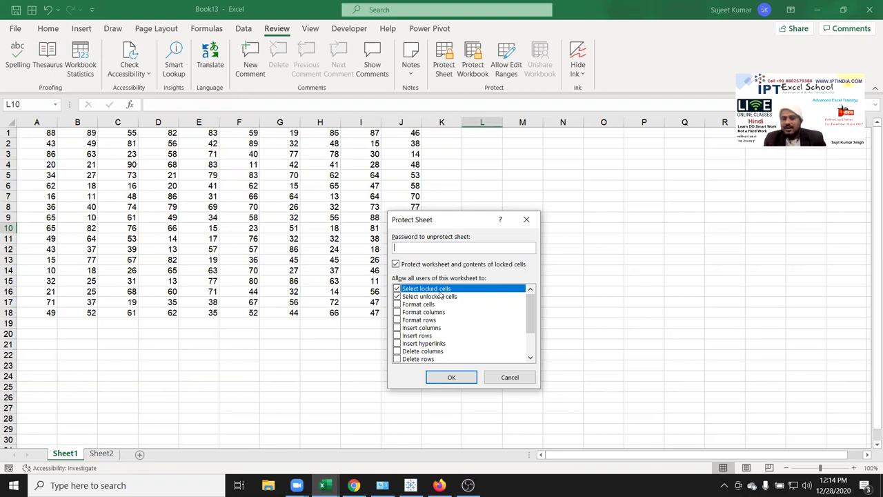
pyautogui.scroll(-2, 421, 301)
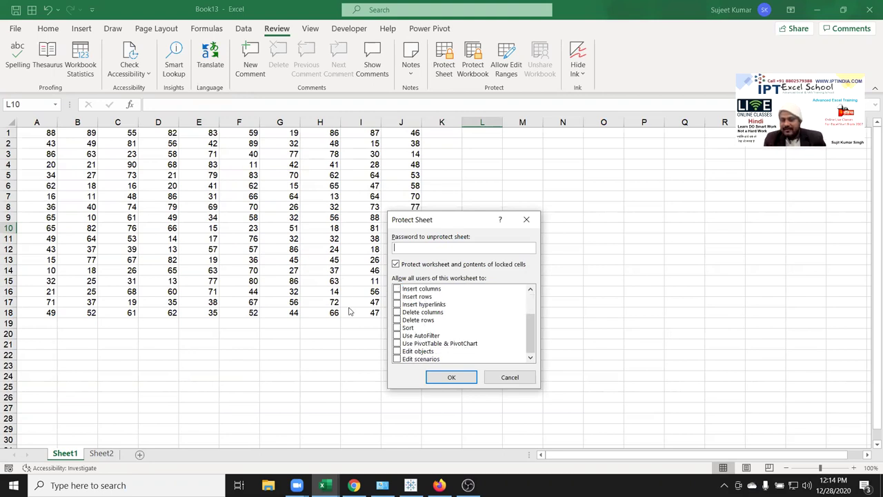
pyautogui.scroll(3, 418, 311)
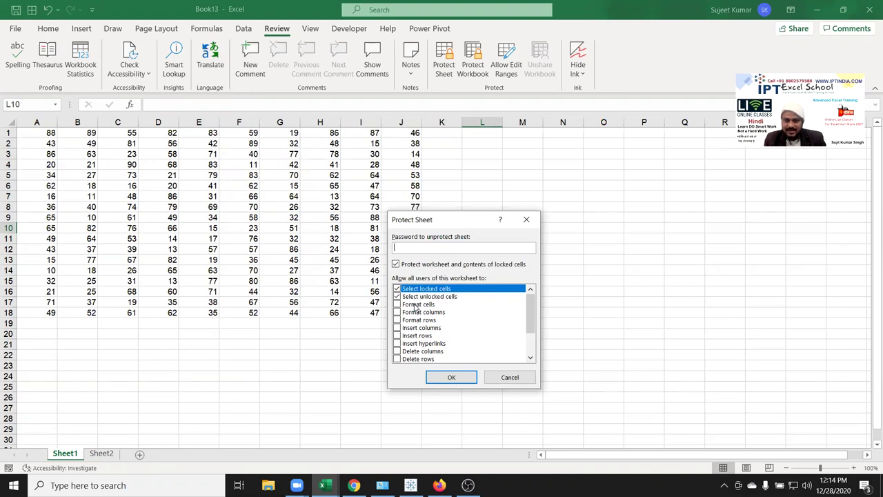
pyautogui.click(397, 305)
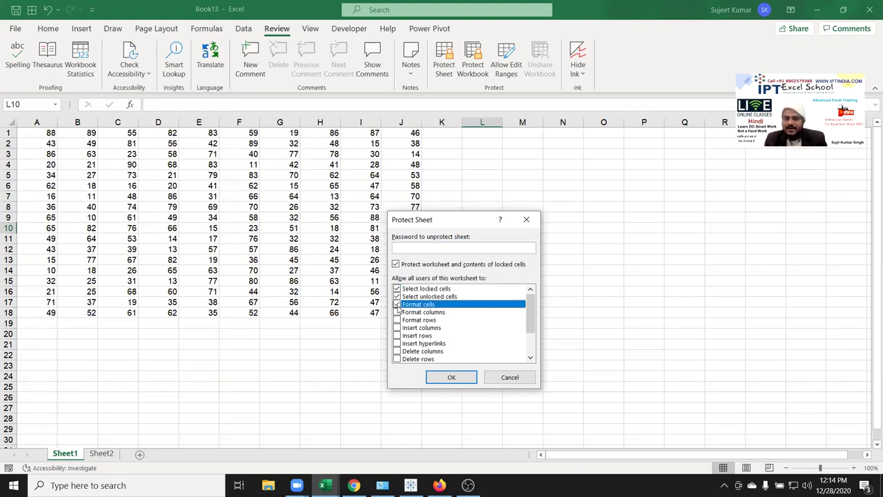
pyautogui.click(451, 376)
# Confirm edits are blocked, then apply a blue fill to D6:I13 and undo it
pyautogui.click(444, 260)
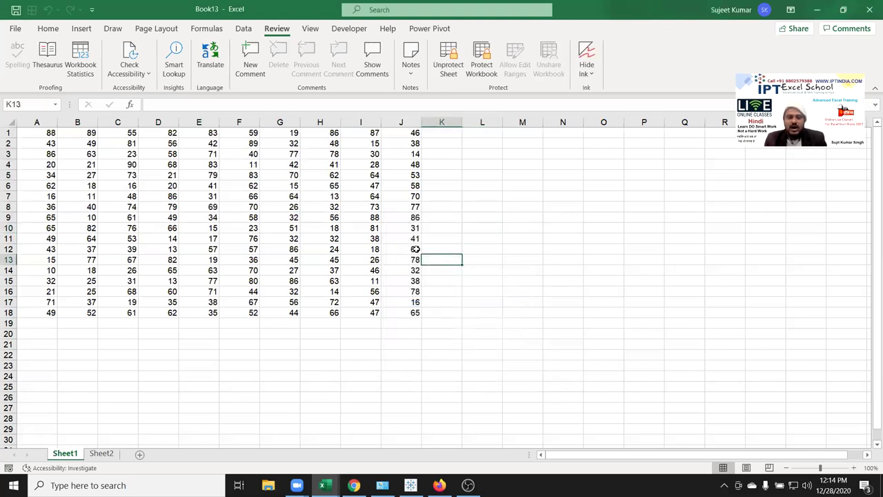
pyautogui.doubleClick(346, 220)
pyautogui.press('Return')
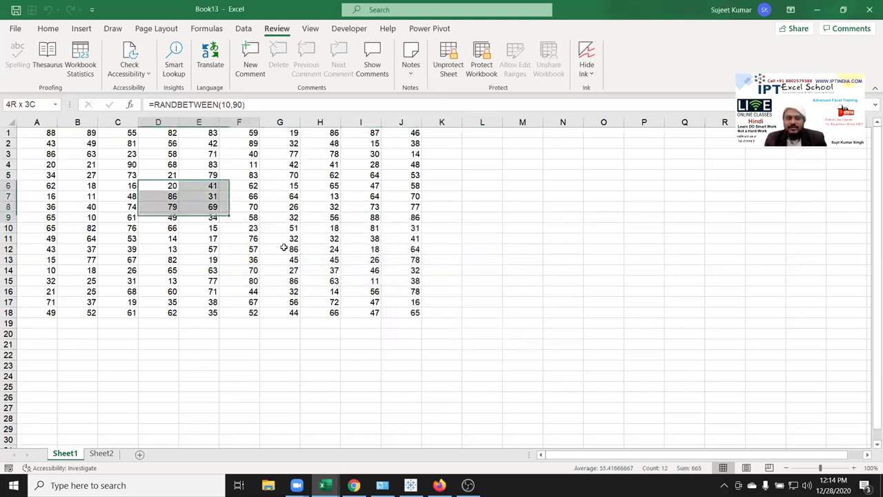
pyautogui.moveTo(158, 186); pyautogui.dragTo(372, 259)
pyautogui.click(49, 28)
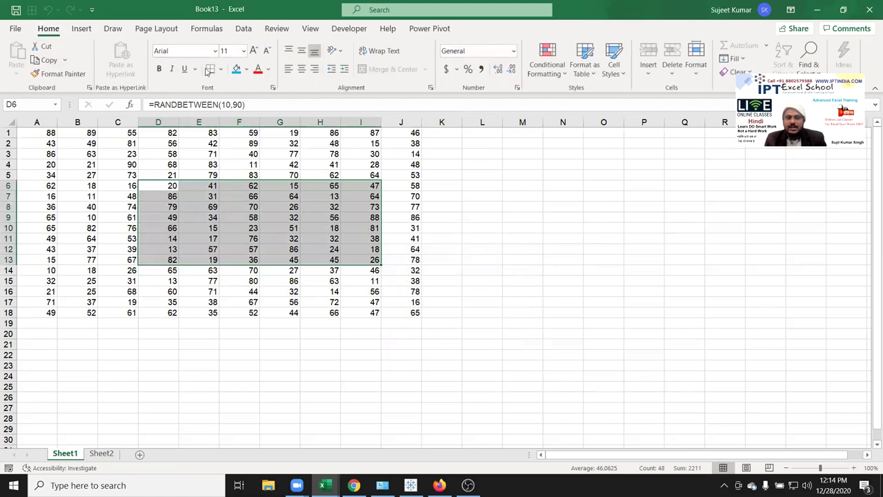
pyautogui.click(236, 69)
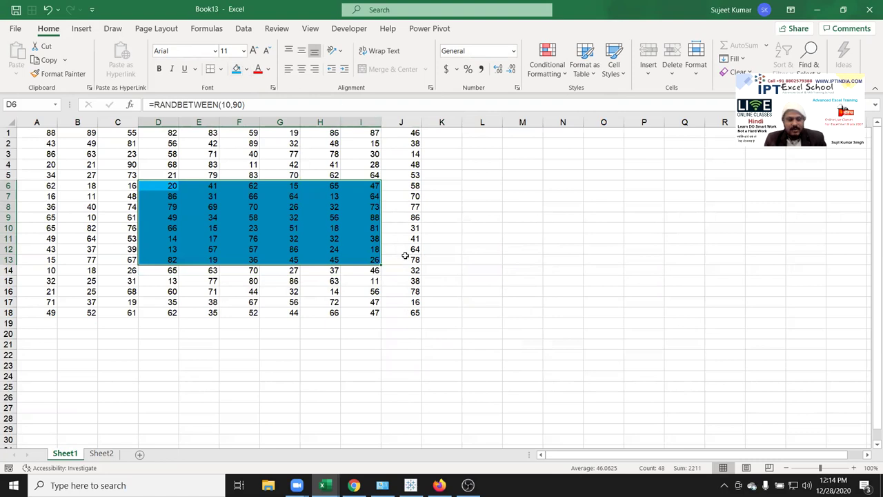
pyautogui.hotkey('ctrl', 'z')
pyautogui.click(265, 356)
# Reprotect Sheet1 with Format cells and both cell-selection permissions unticked, then test copying
pyautogui.rightClick(61, 458)
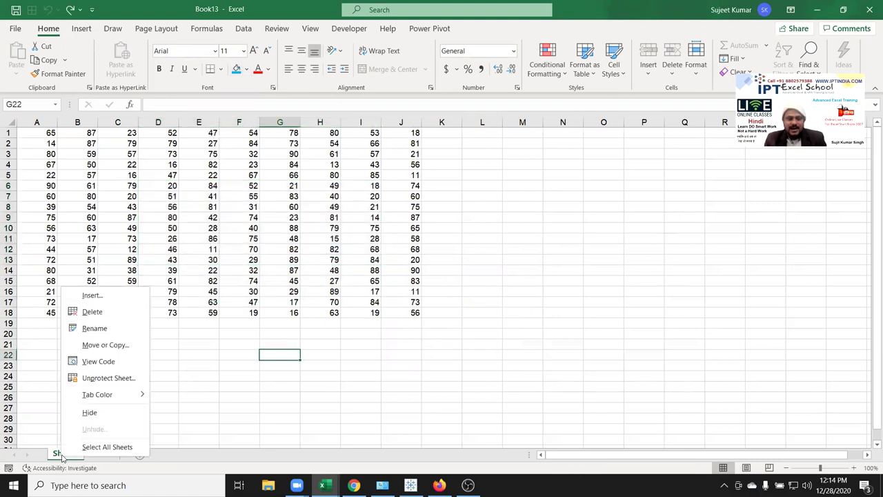
pyautogui.click(97, 379)
pyautogui.rightClick(79, 453)
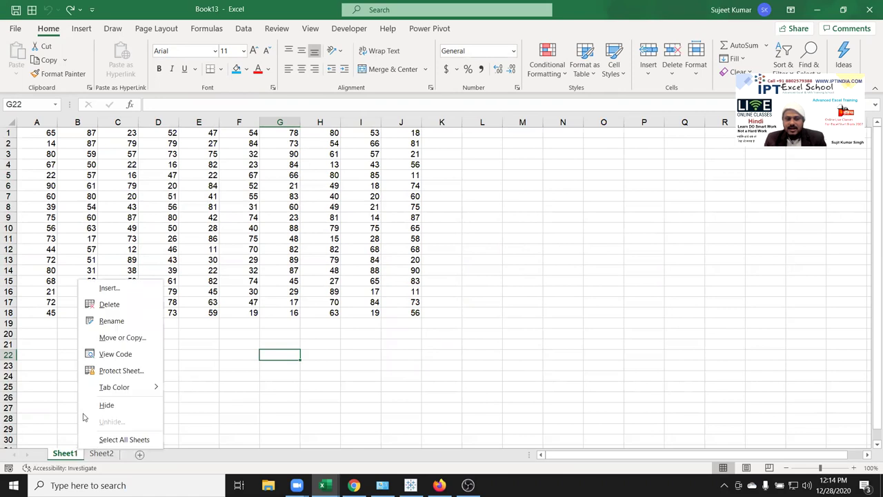
pyautogui.click(103, 371)
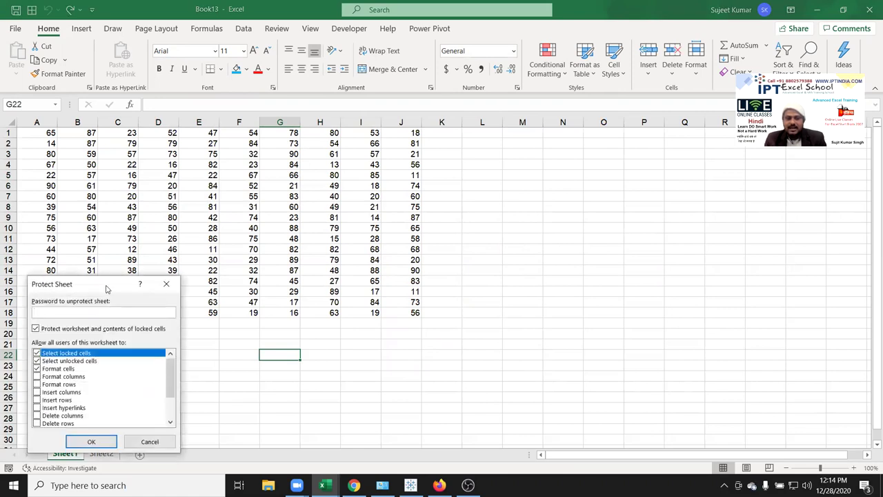
pyautogui.moveTo(107, 288); pyautogui.dragTo(545, 188)
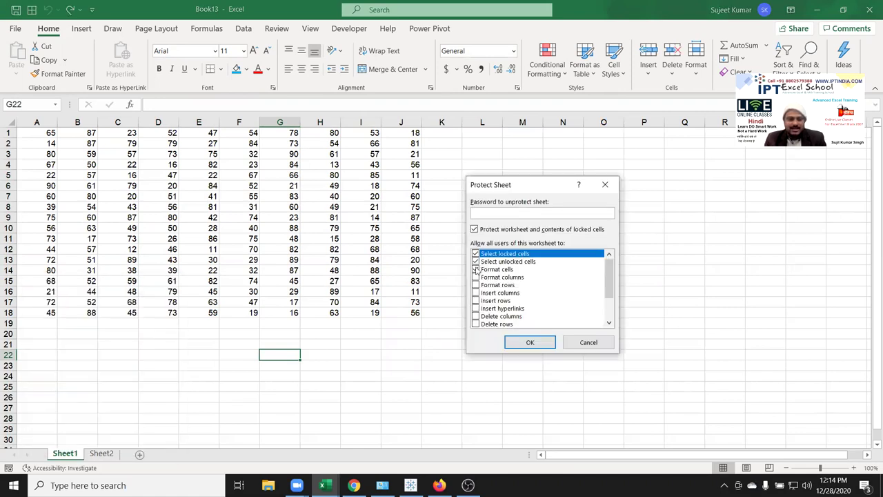
pyautogui.click(476, 269)
pyautogui.click(475, 261)
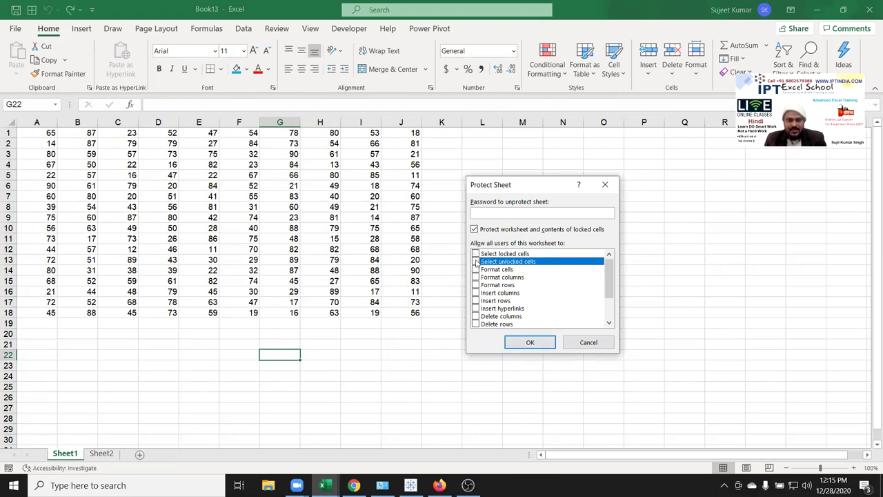
pyautogui.click(513, 256)
pyautogui.click(515, 264)
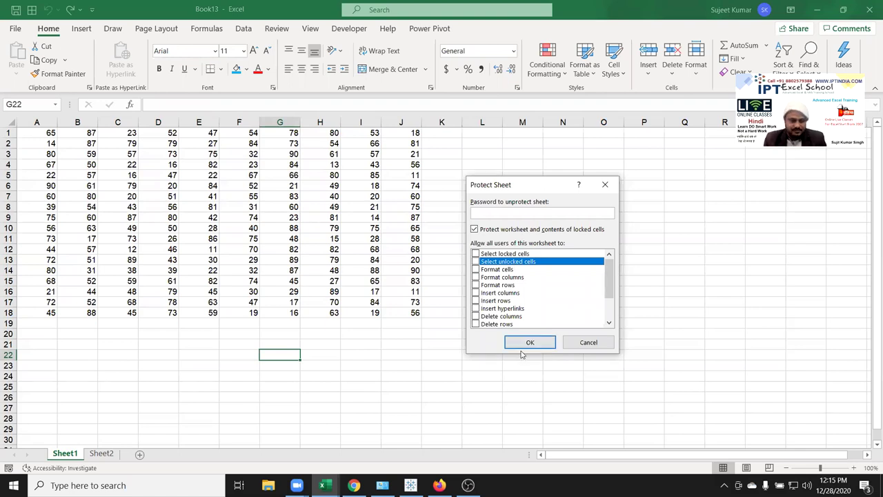
pyautogui.click(521, 343)
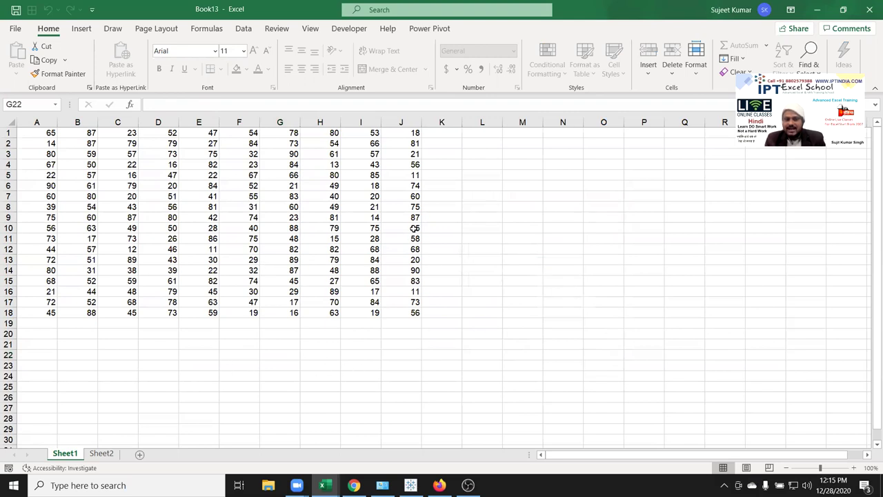
pyautogui.hotkey('ctrl', 'c')
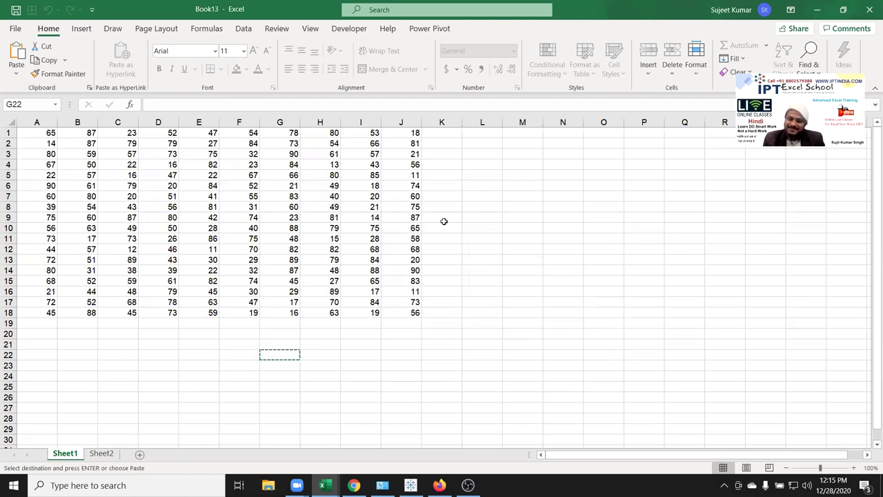
pyautogui.press('Escape')
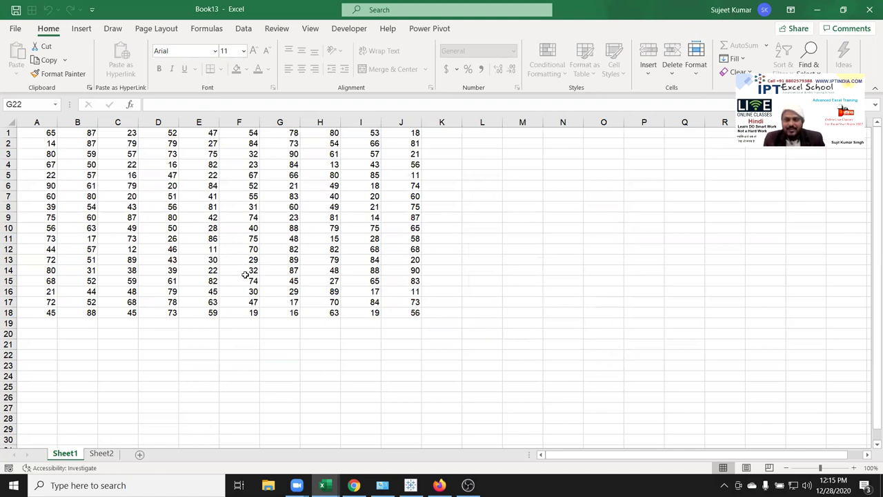
# On Sheet2, give the block D4:J16 a solid blue Fill Color
pyautogui.click(102, 453)
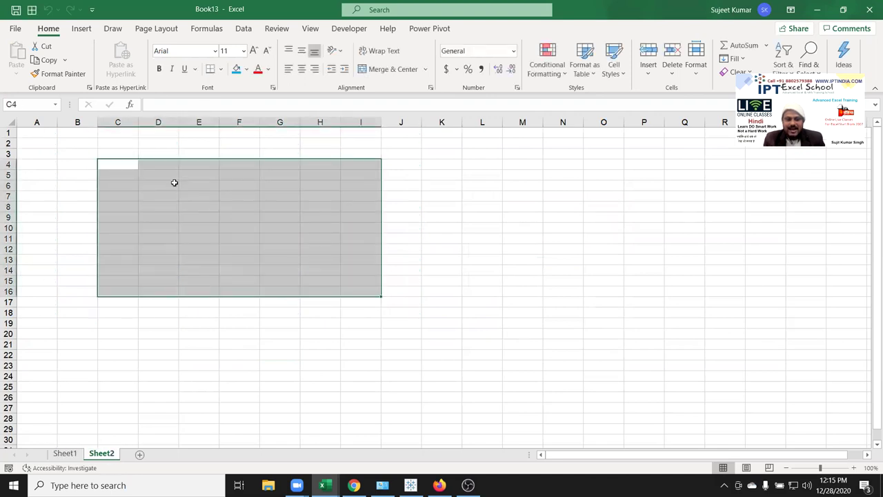
pyautogui.click(173, 182)
pyautogui.moveTo(162, 169); pyautogui.dragTo(384, 294)
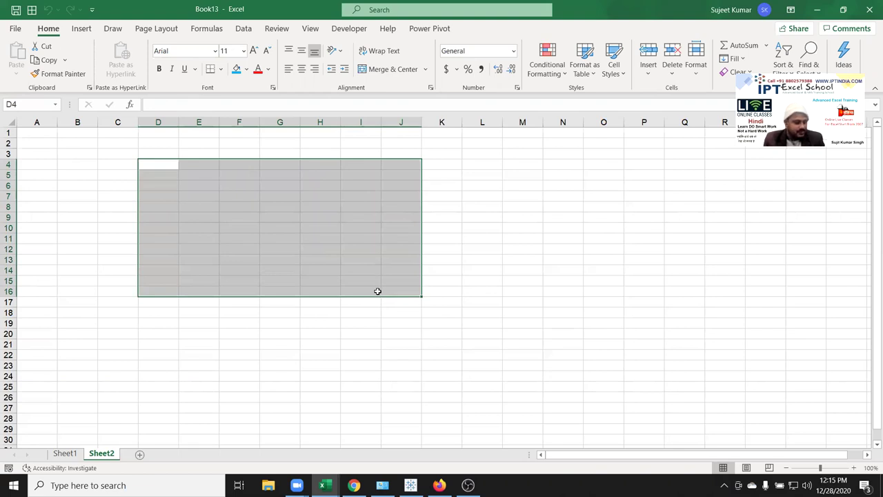
pyautogui.click(237, 71)
pyautogui.click(264, 221)
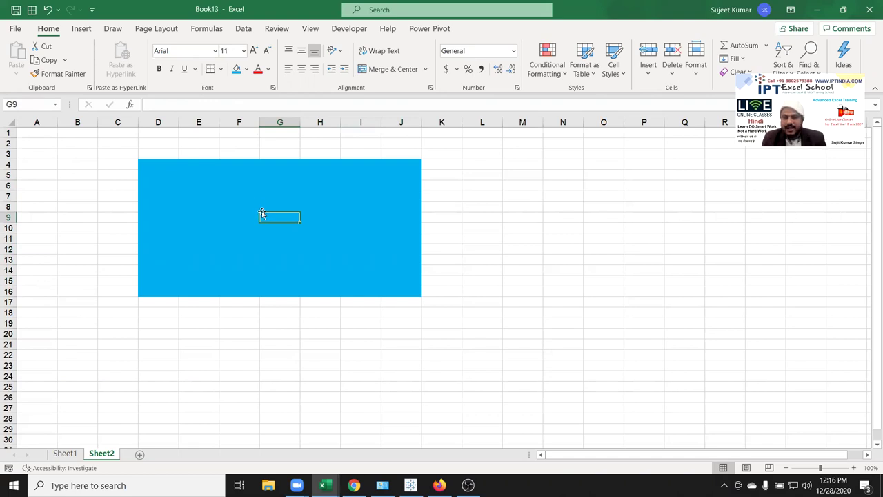
pyautogui.click(216, 208)
pyautogui.click(269, 239)
pyautogui.click(319, 280)
pyautogui.click(360, 280)
pyautogui.click(390, 289)
pyautogui.moveTo(390, 284); pyautogui.dragTo(145, 251)
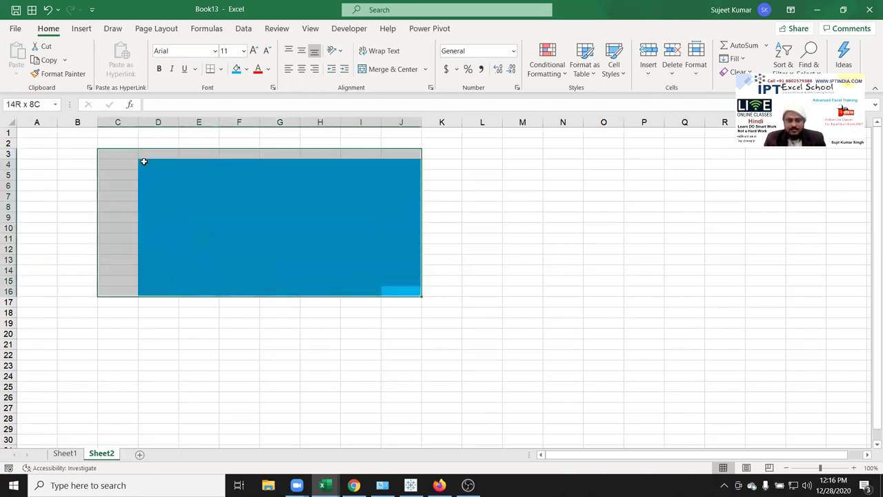
pyautogui.click(145, 251)
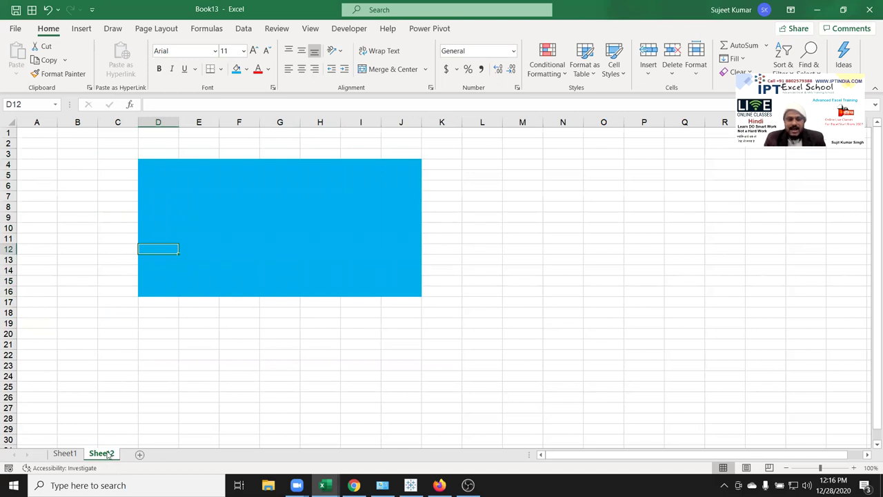
pyautogui.click(71, 165)
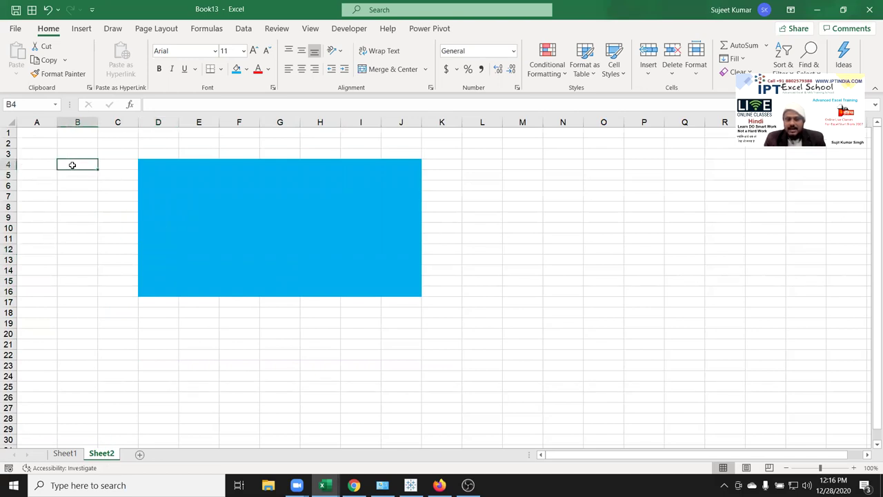
pyautogui.rightClick(102, 454)
pyautogui.click(147, 375)
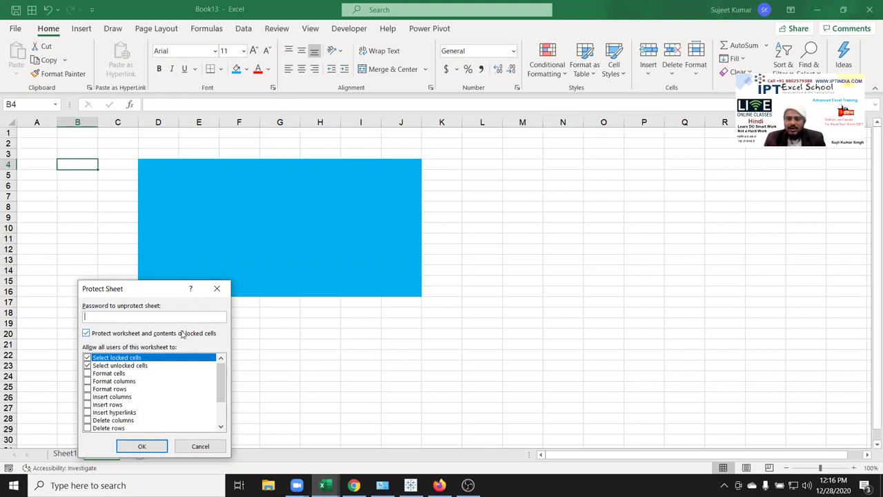
pyautogui.press('Escape')
pyautogui.click(70, 145)
pyautogui.rightClick(70, 145)
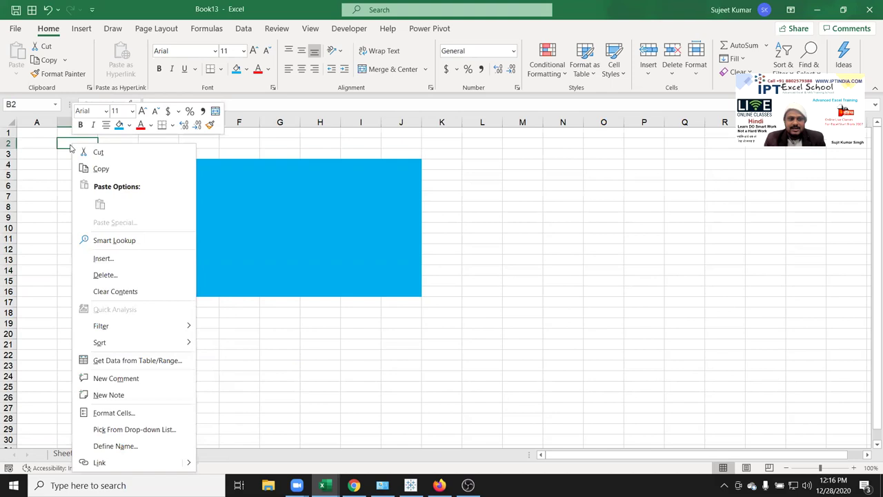
pyautogui.click(125, 413)
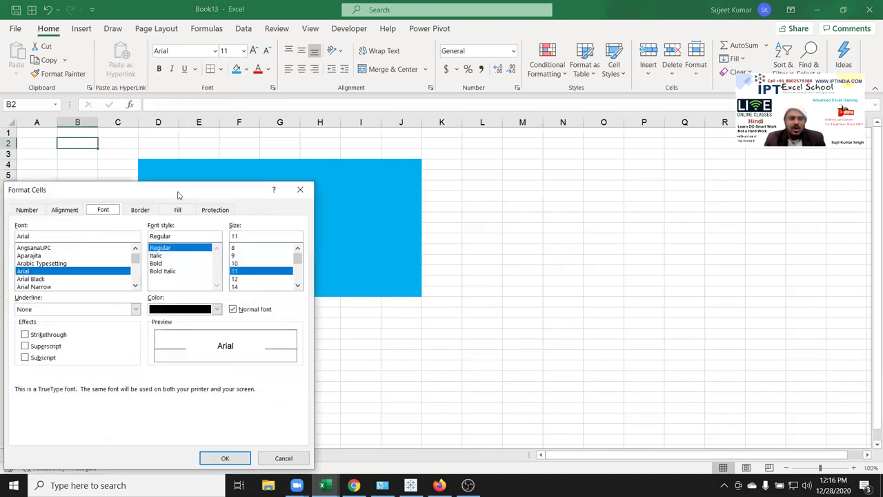
pyautogui.moveTo(178, 195); pyautogui.dragTo(513, 142)
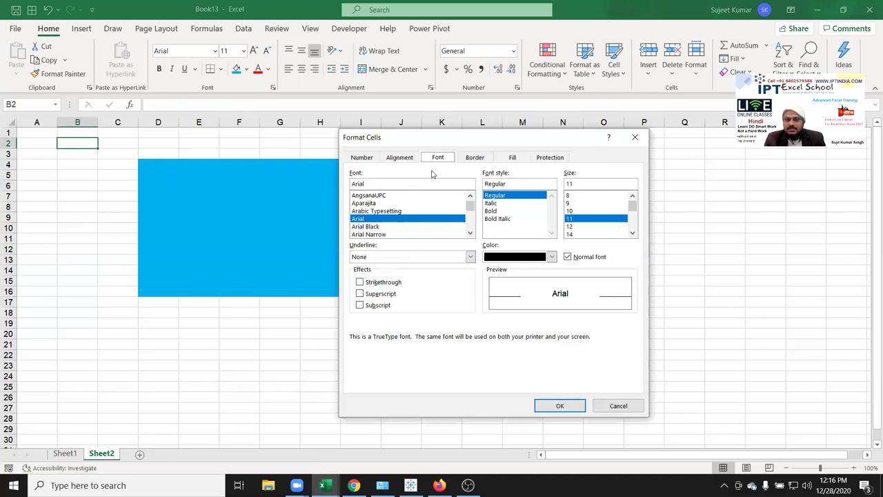
pyautogui.click(536, 158)
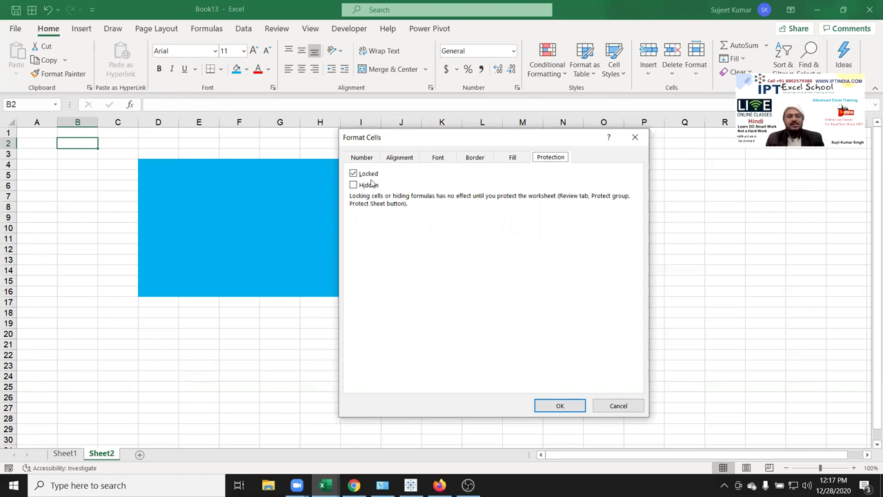
pyautogui.press('Return')
pyautogui.moveTo(155, 162)
pyautogui.mouseDown()
pyautogui.moveTo(409, 279)
pyautogui.moveTo(407, 288)
pyautogui.mouseUp()
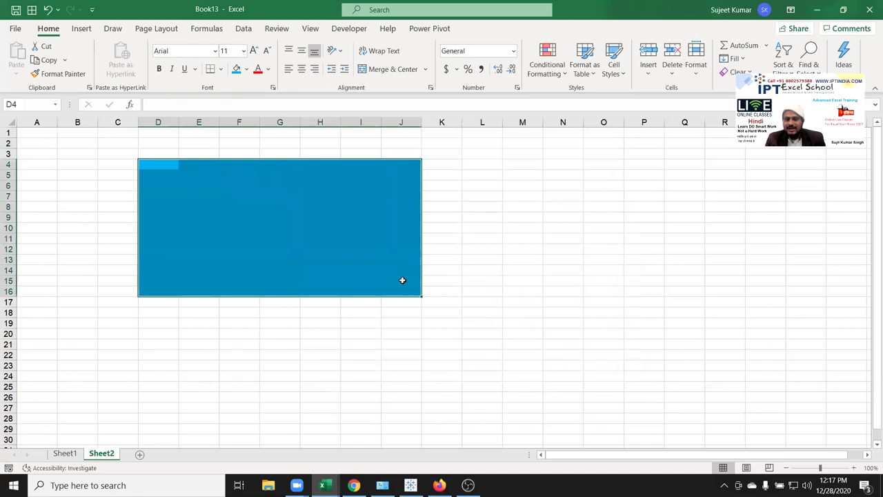
# Unlock the blue block D4:J16 through Format Cells > Protection
pyautogui.rightClick(402, 279)
pyautogui.press('Escape')
pyautogui.rightClick(103, 455)
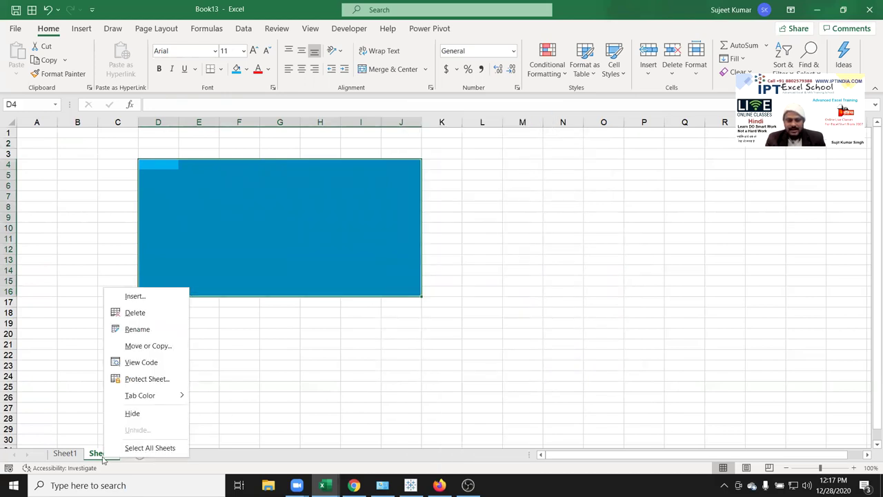
pyautogui.click(144, 379)
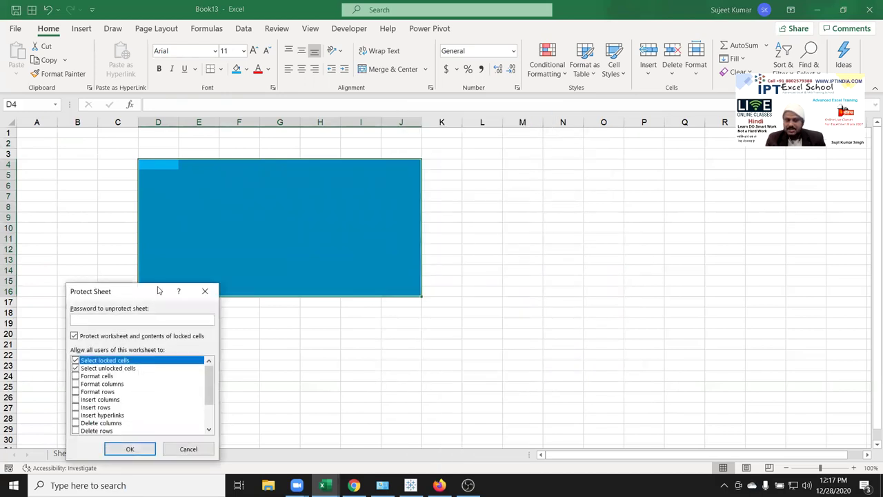
pyautogui.press('Escape')
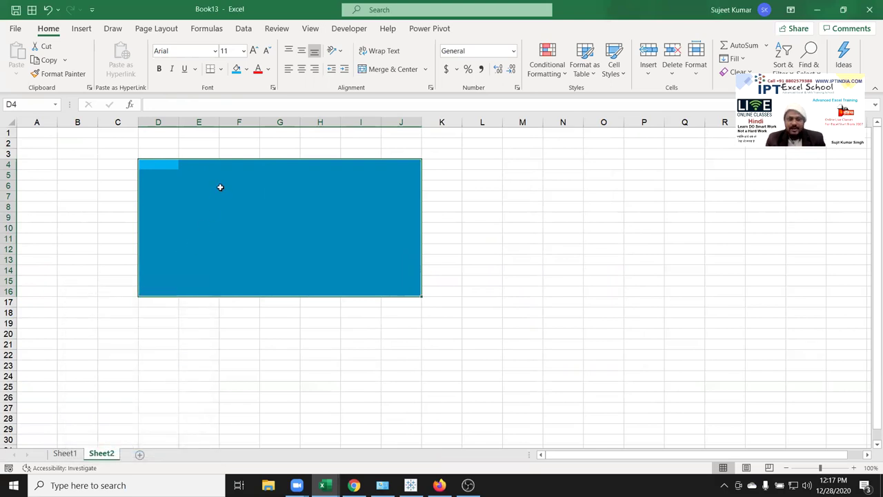
pyautogui.rightClick(220, 187)
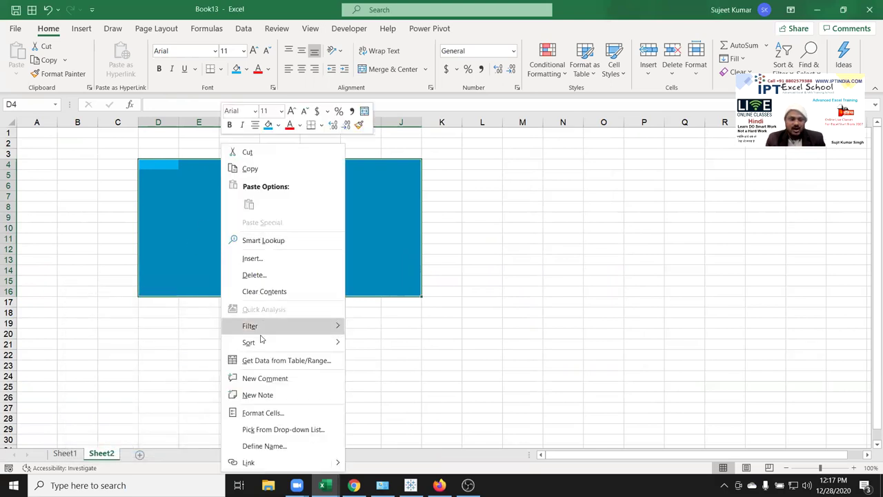
pyautogui.click(259, 412)
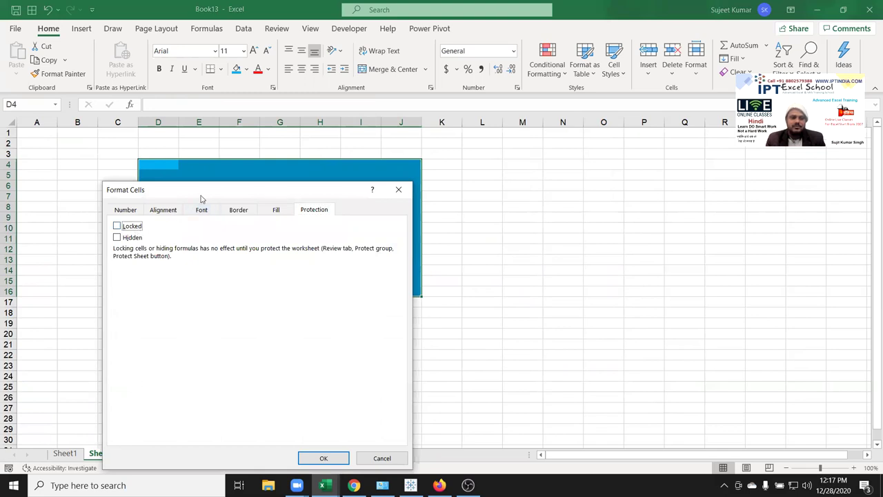
pyautogui.moveTo(216, 197); pyautogui.dragTo(489, 154)
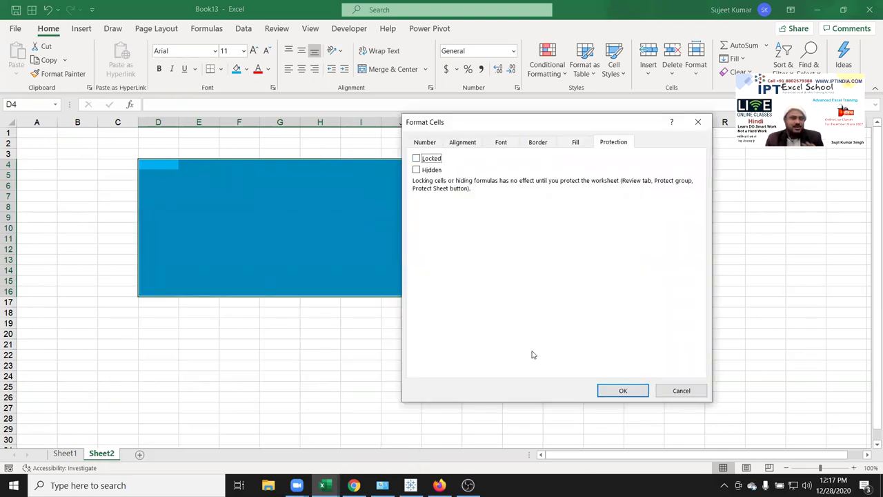
pyautogui.click(633, 394)
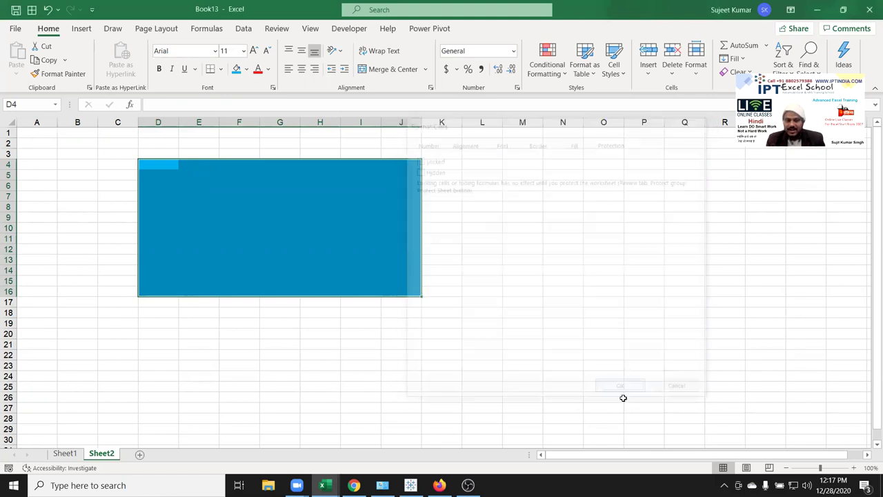
# Protect Sheet2 with a password, re-entering it to confirm
pyautogui.rightClick(112, 450)
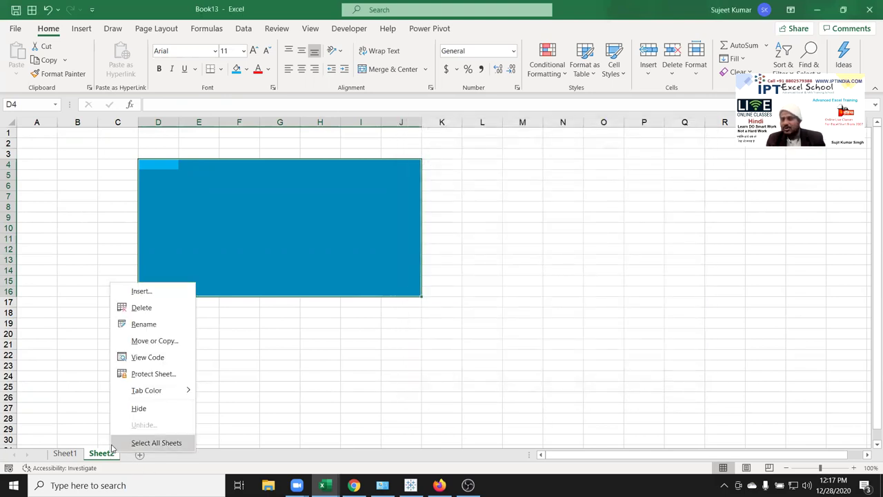
pyautogui.click(140, 373)
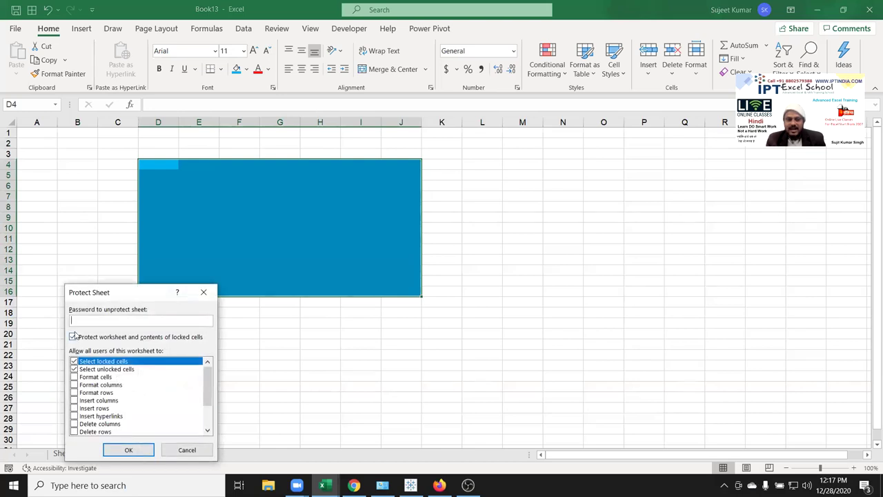
pyautogui.press('Return')
pyautogui.press('Return')
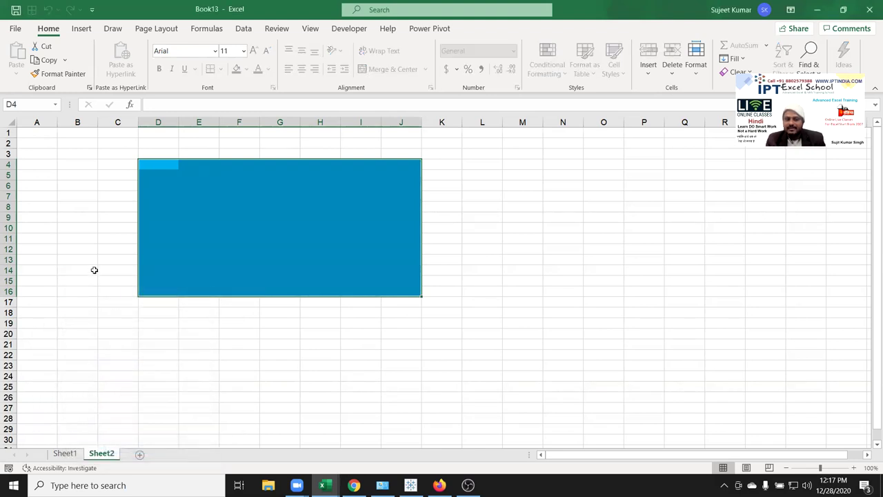
# Verify B14 is locked, then type fsd, sdf and dsf into cells inside the blue block
pyautogui.doubleClick(95, 270)
pyautogui.press('Return')
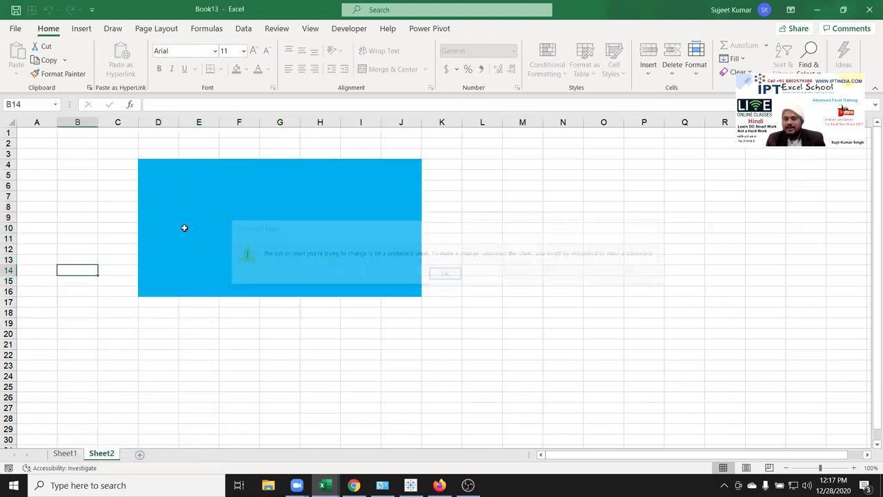
pyautogui.click(223, 226)
pyautogui.write('fsd')
pyautogui.click(343, 270)
pyautogui.write('sdf')
pyautogui.click(352, 207)
pyautogui.write('sdf')
pyautogui.click(232, 189)
pyautogui.write('sdf')
pyautogui.click(148, 260)
pyautogui.write('sdf')
pyautogui.click(239, 269)
pyautogui.write('dsf')
pyautogui.click(272, 321)
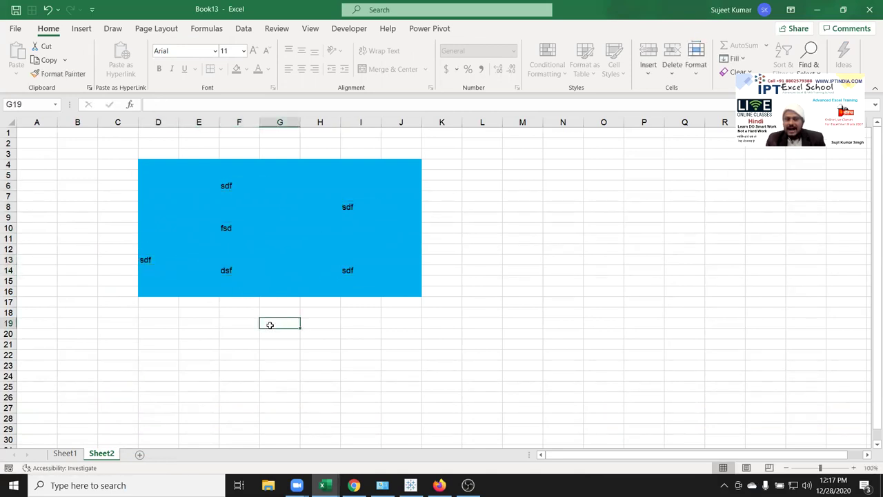
# Add a new Sheet3 and give the block D5:J12 a solid red fill
pyautogui.click(140, 453)
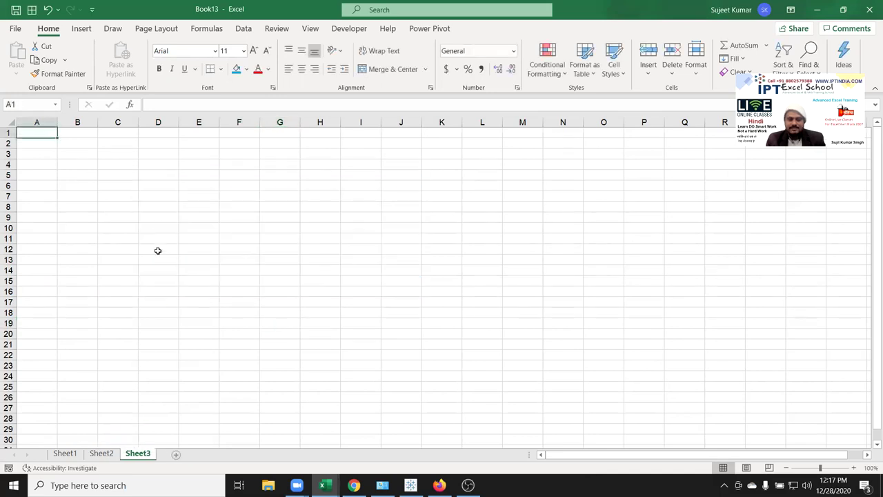
pyautogui.moveTo(166, 175); pyautogui.dragTo(393, 253)
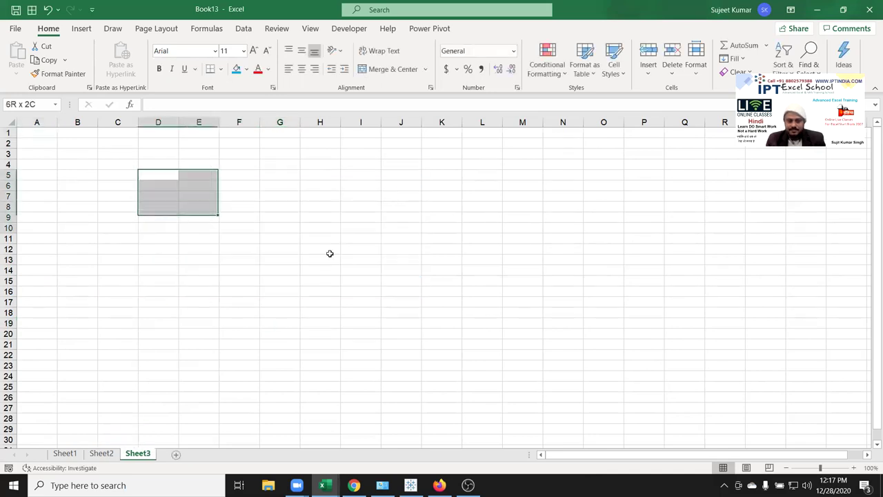
pyautogui.click(246, 69)
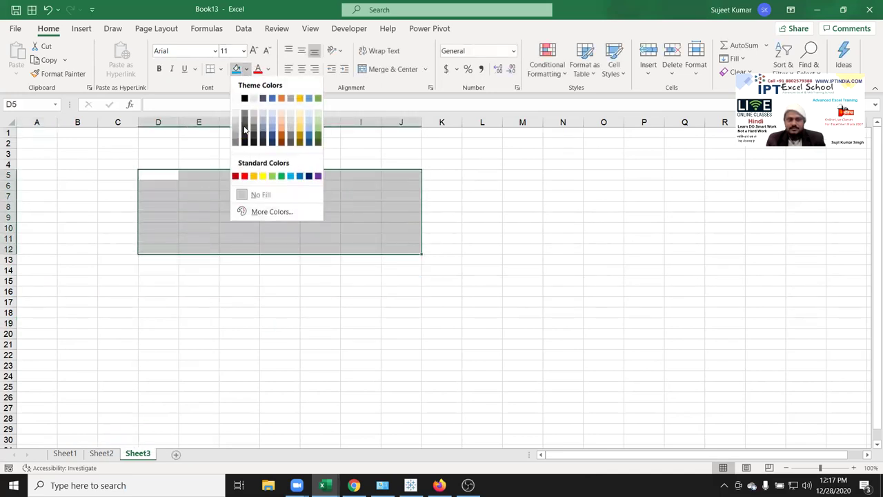
pyautogui.click(243, 176)
pyautogui.click(240, 196)
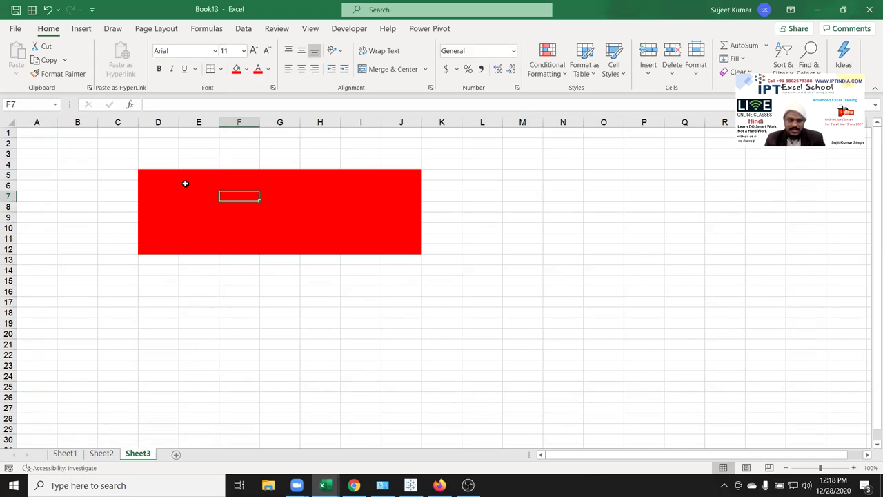
pyautogui.click(159, 301)
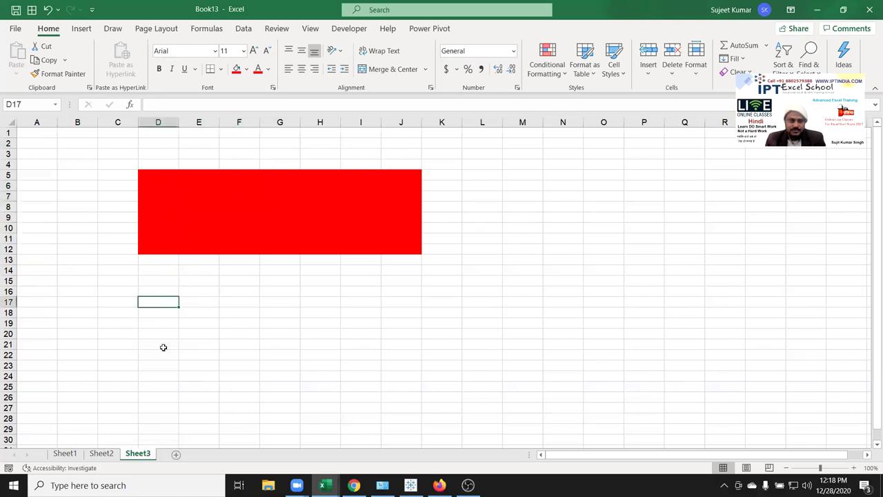
# Unlock every cell on Sheet3 in the Format Cells protection settings
pyautogui.click(13, 122)
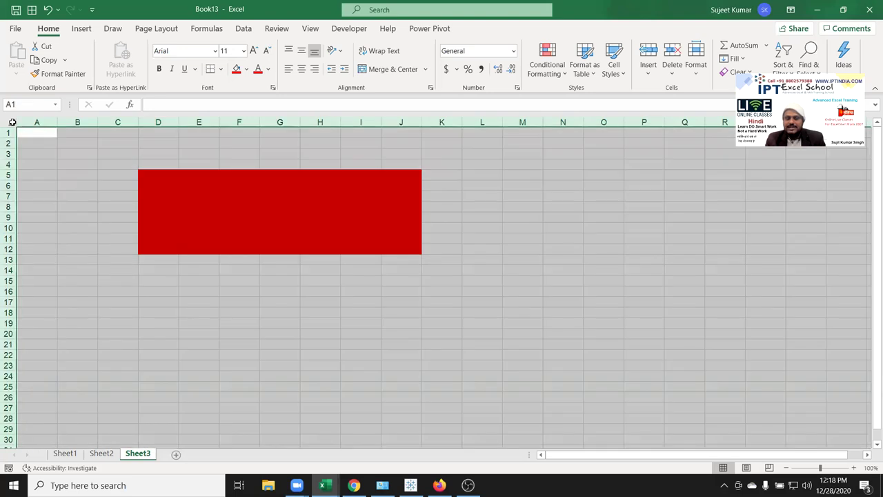
pyautogui.rightClick(43, 157)
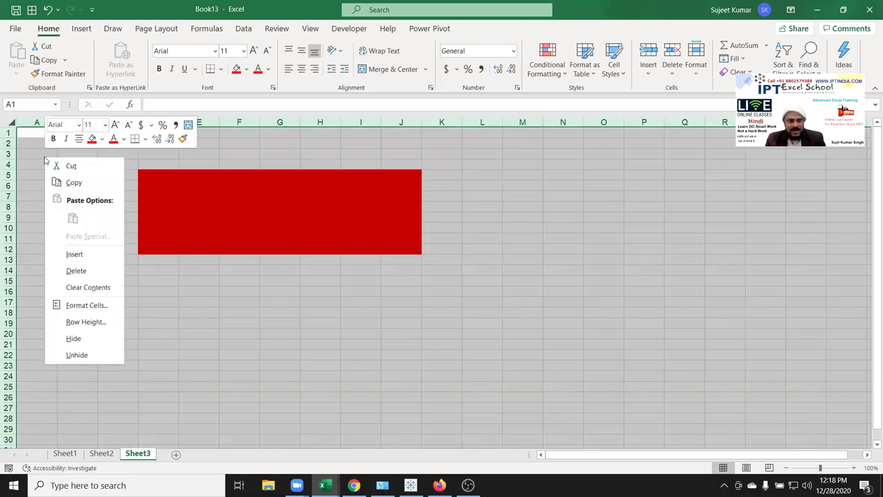
pyautogui.click(88, 305)
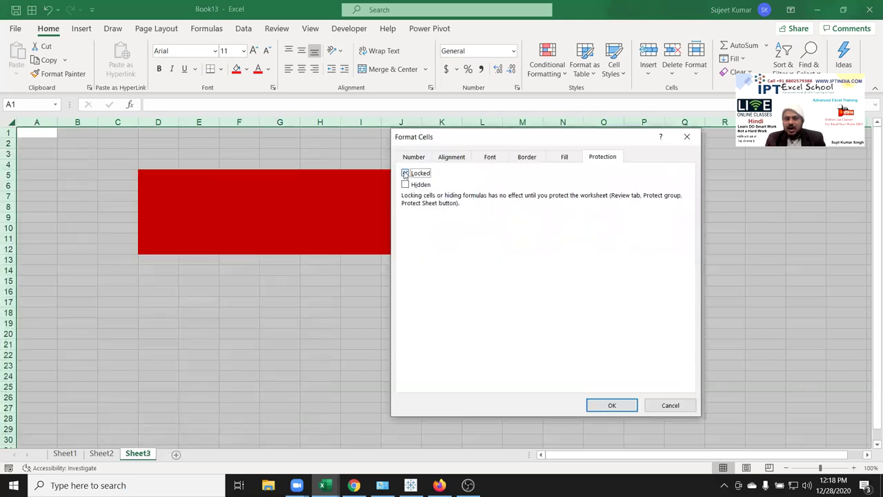
pyautogui.click(405, 173)
pyautogui.moveTo(580, 141); pyautogui.dragTo(637, 153)
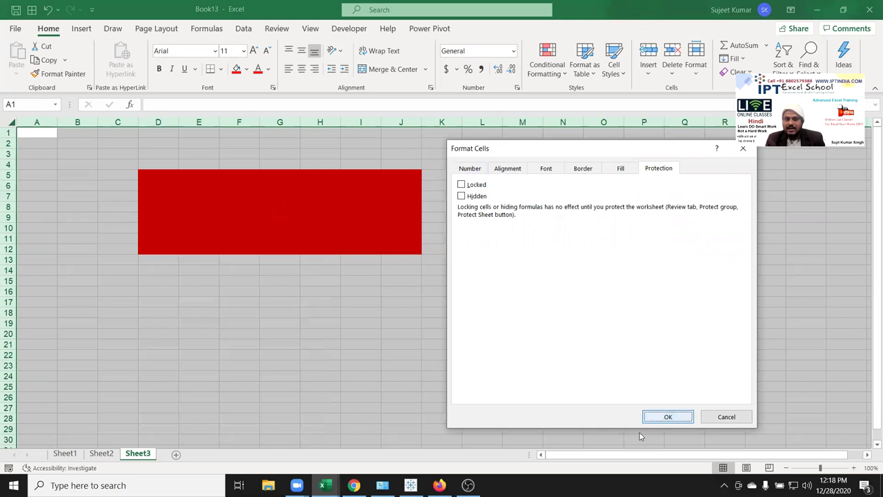
pyautogui.click(667, 416)
pyautogui.click(237, 204)
# Mark the red block D5:J12 as locked
pyautogui.moveTo(154, 175); pyautogui.dragTo(397, 240)
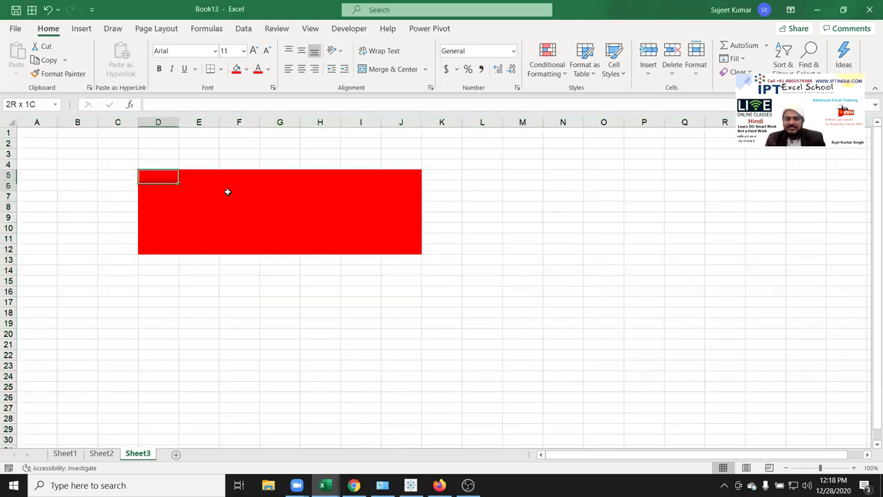
pyautogui.rightClick(397, 241)
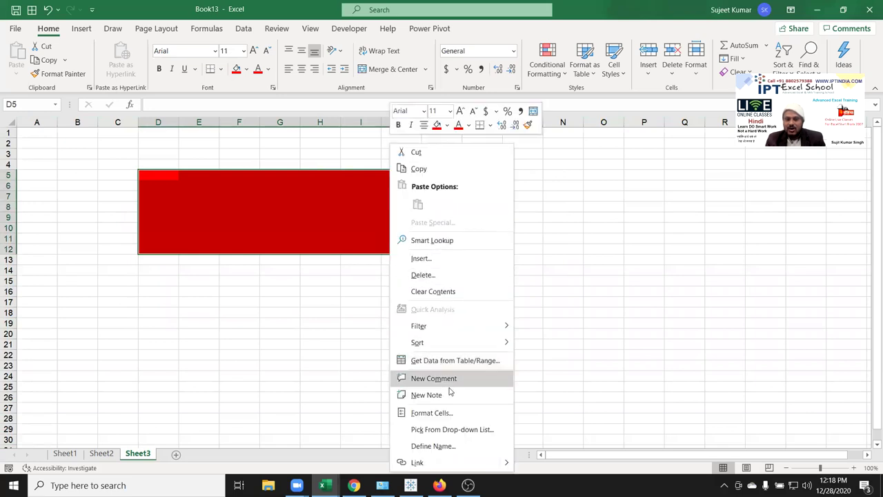
pyautogui.click(447, 411)
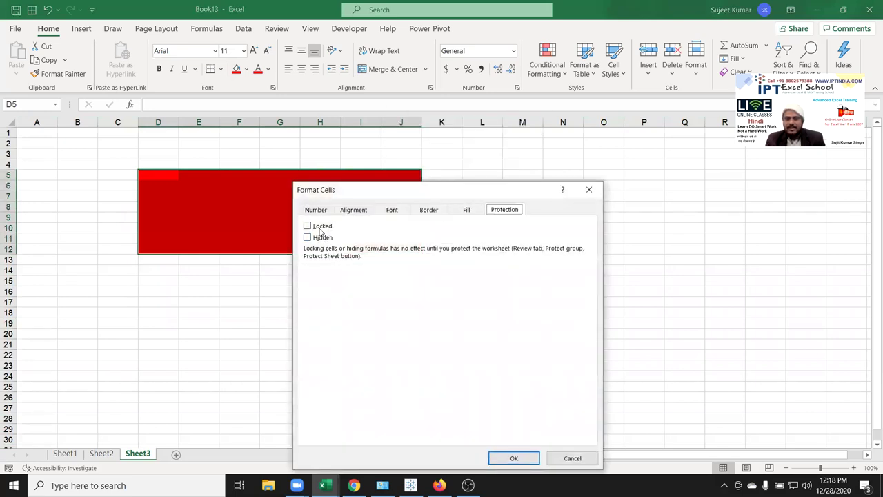
pyautogui.click(533, 462)
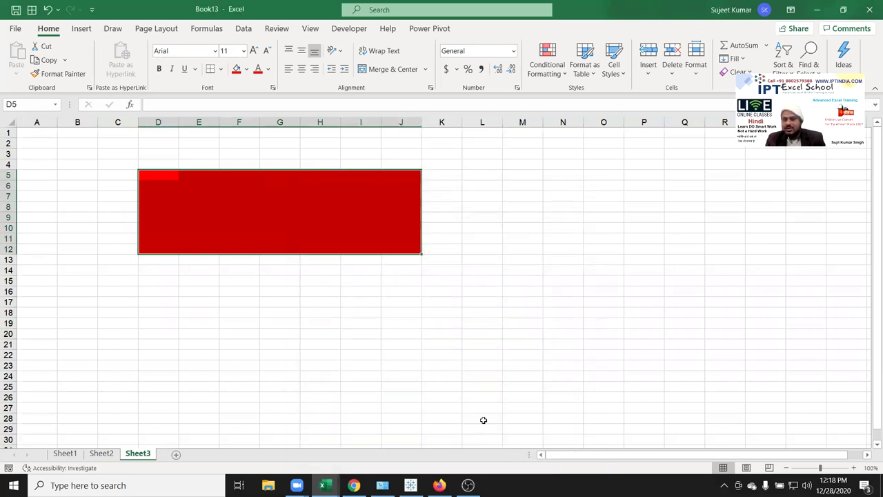
pyautogui.click(348, 343)
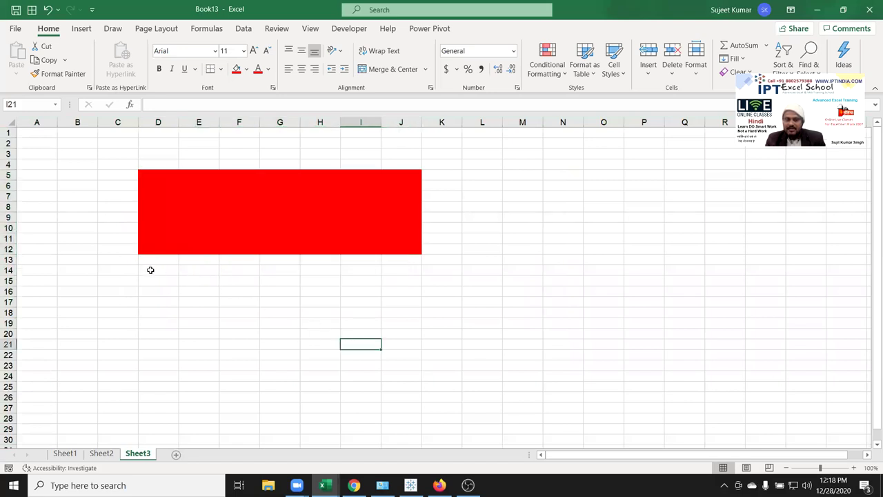
# Protect Sheet3 with the default protection settings
pyautogui.moveTo(142, 176)
pyautogui.mouseDown()
pyautogui.moveTo(414, 242)
pyautogui.moveTo(414, 250)
pyautogui.mouseUp()
pyautogui.click(432, 347)
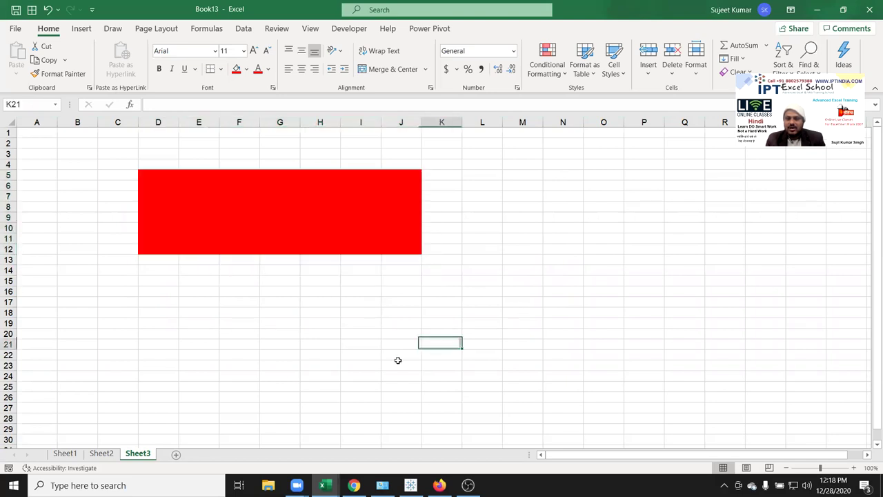
pyautogui.rightClick(144, 455)
pyautogui.click(188, 377)
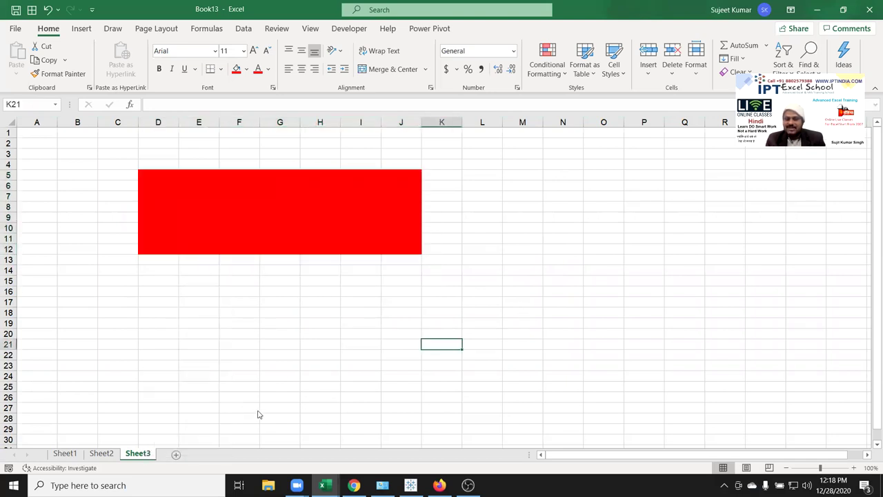
pyautogui.click(178, 448)
# Enter 'sfsd' in C21 and 'sdf' in A8, then confirm locked cell E8 refuses editing
pyautogui.click(117, 345)
pyautogui.write('sfsd')
pyautogui.click(319, 315)
pyautogui.click(48, 207)
pyautogui.write('sdf')
pyautogui.click(194, 207)
pyautogui.doubleClick(193, 207)
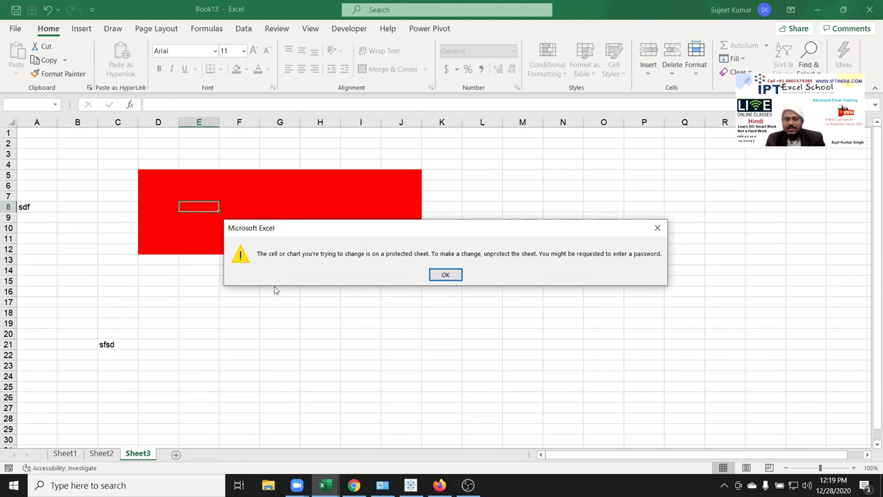
pyautogui.click(453, 277)
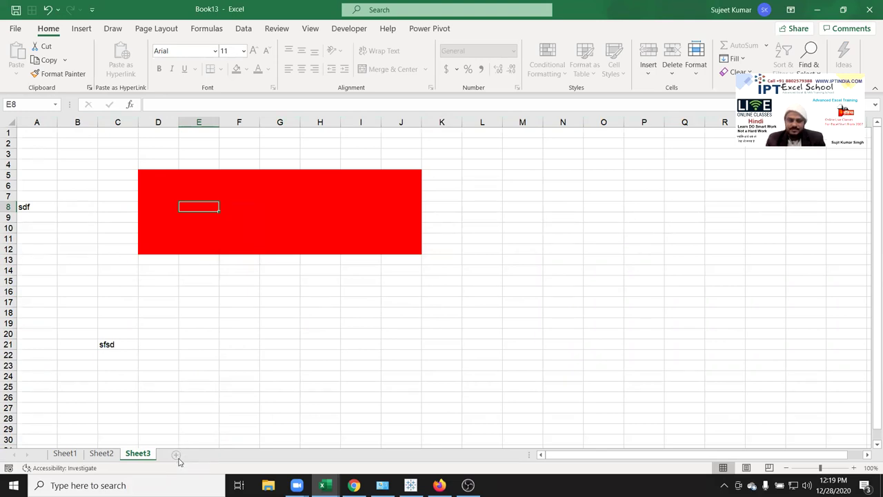
# Add Sheet4 and enter the headings Name, Qty, MRP and Amt in A1:D1
pyautogui.click(177, 456)
pyautogui.write('Name')
pyautogui.press('Tab')
pyautogui.write('City')
pyautogui.press('Escape')
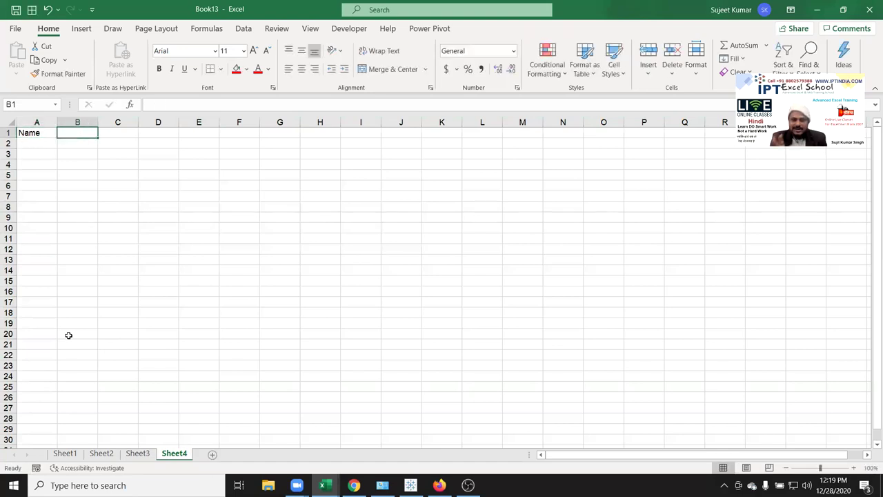
pyautogui.write('Qty')
pyautogui.press('Tab')
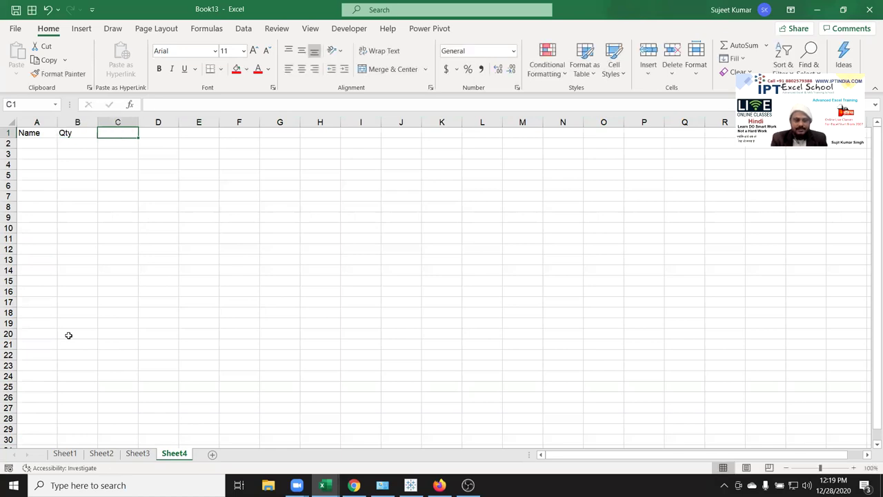
pyautogui.write('MRP')
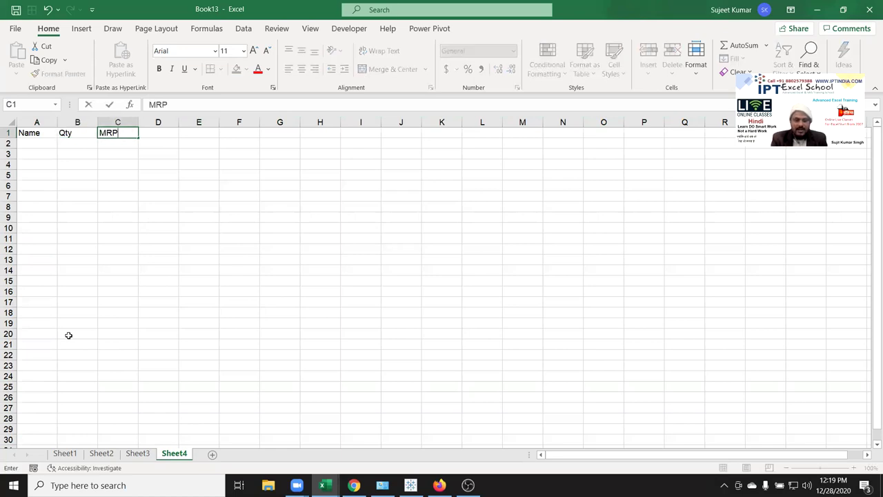
pyautogui.press('Tab')
pyautogui.write('=')
pyautogui.press('Left')
pyautogui.press('Left')
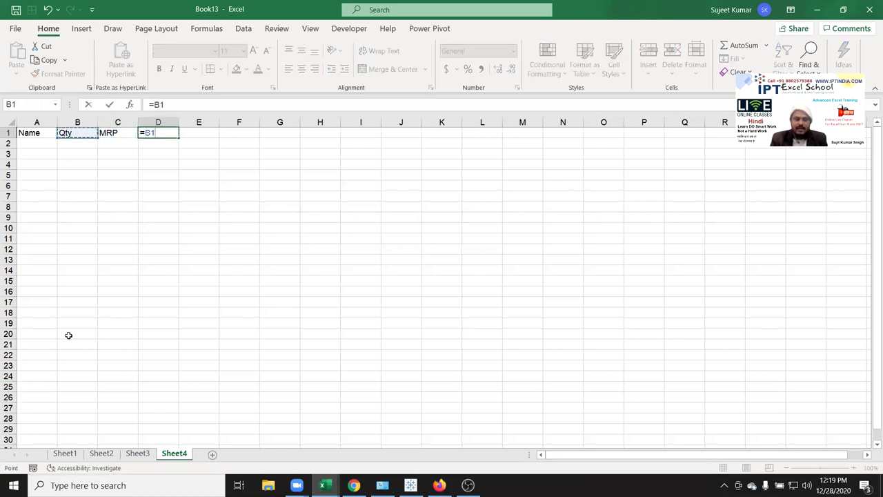
pyautogui.press('Escape')
pyautogui.write('Amt')
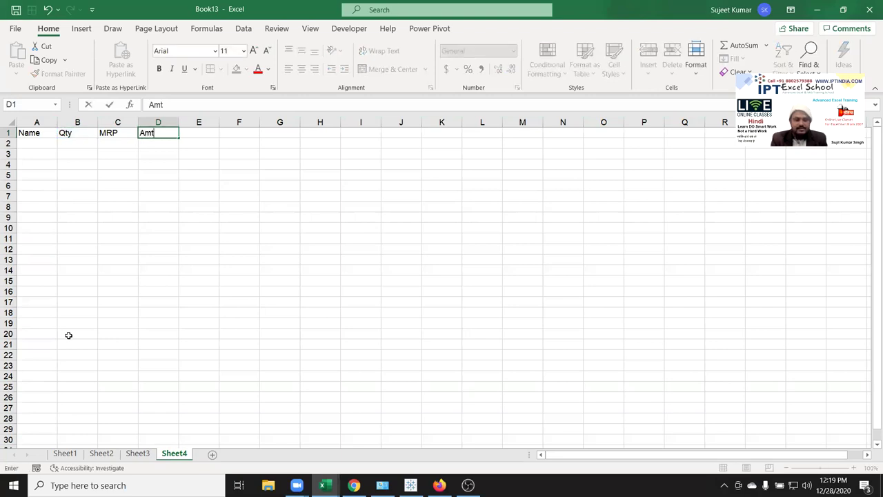
pyautogui.press('Tab')
# Enter the remaining headings GST, Com, Total, Date and Time in E1:I1
pyautogui.write('GST')
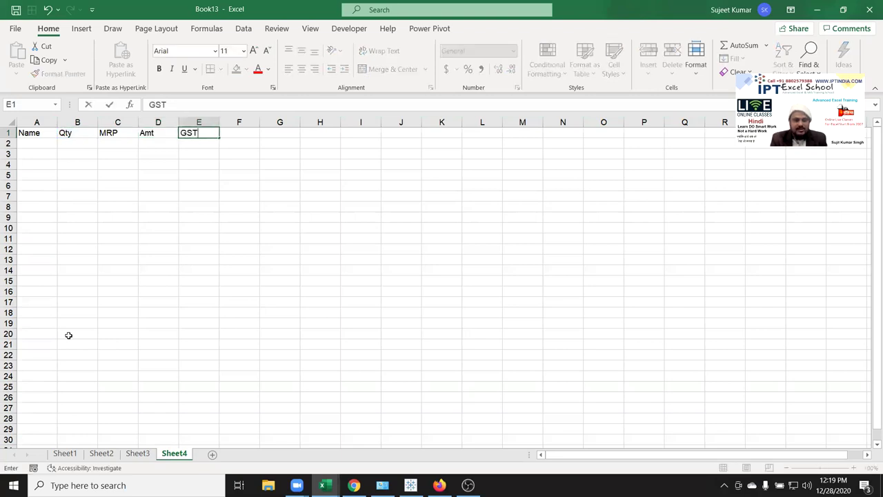
pyautogui.press('Left')
pyautogui.press('Right')
pyautogui.press('Right')
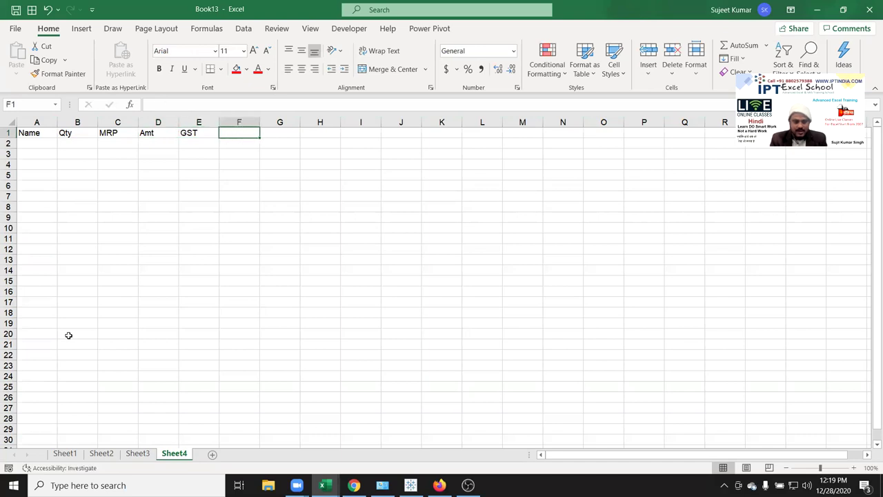
pyautogui.write('Com')
pyautogui.press('Tab')
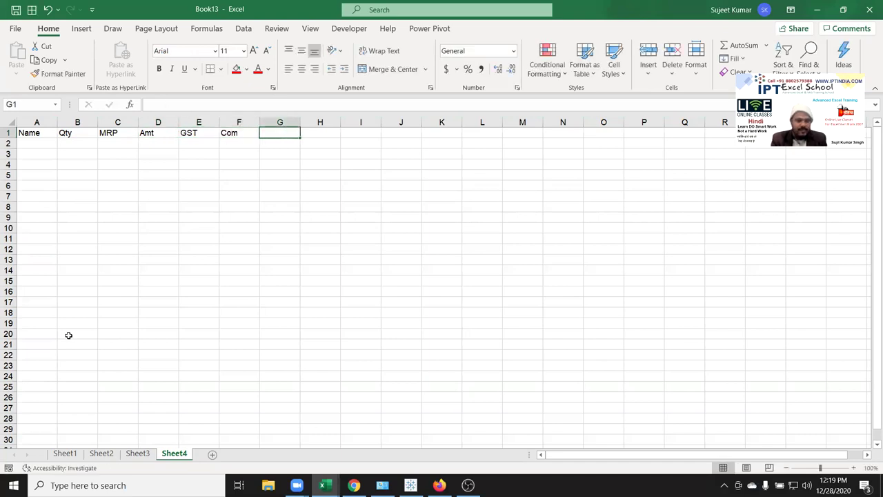
pyautogui.write('Total')
pyautogui.press('Tab')
pyautogui.write('Date')
pyautogui.press('Tab')
pyautogui.write('Time')
pyautogui.press('Return')
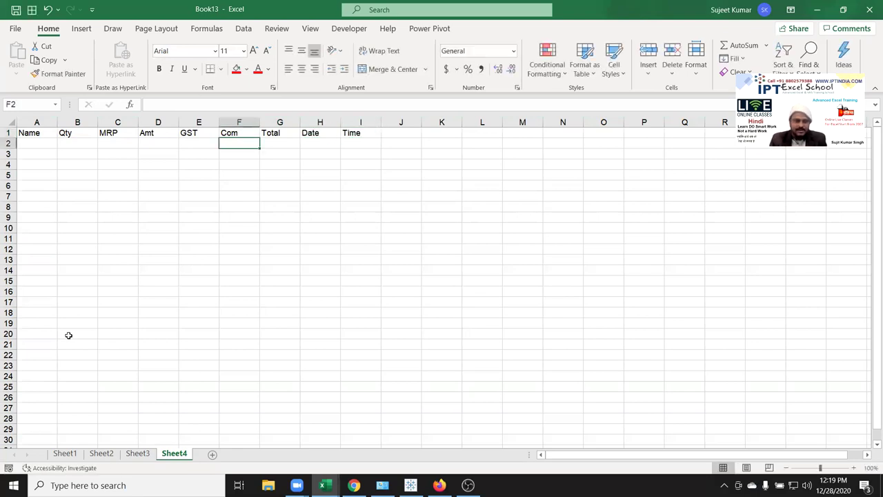
pyautogui.press('Left')
pyautogui.press('Left')
# Enter the Amt formula =B2*C2 in D2 and GST formula =D2*18% in E2
pyautogui.write('=')
pyautogui.press('Left')
pyautogui.press('Left')
pyautogui.write('*')
pyautogui.press('Left')
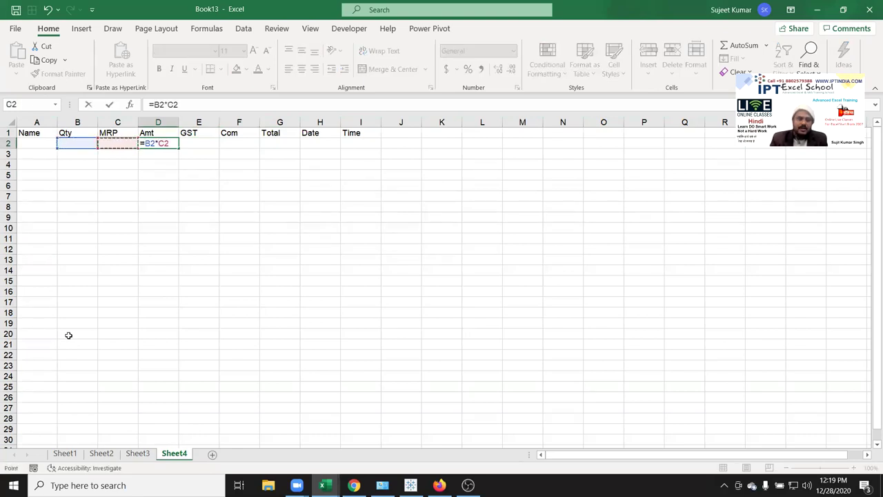
pyautogui.press('Return')
pyautogui.press('Up')
pyautogui.press('Right')
pyautogui.write('=')
pyautogui.press('Left')
pyautogui.write('*')
pyautogui.write('18%')
pyautogui.press('Return')
# Add =E2*2% in F2 and an AutoSum Total in G2, then fill D2:G24 down
pyautogui.press('Up')
pyautogui.press('Right')
pyautogui.write('=')
pyautogui.press('Left')
pyautogui.write('*2%')
pyautogui.hotkey('ctrl', 'Return')
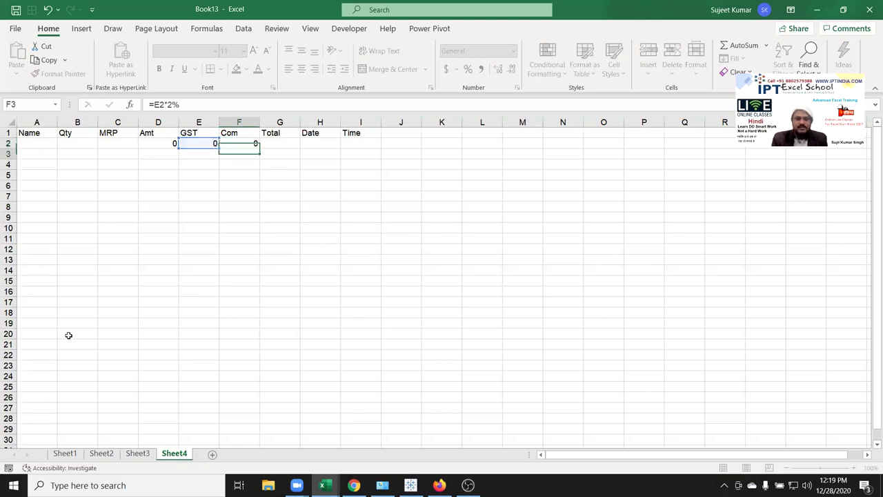
pyautogui.press('Right')
pyautogui.hotkey('alt', '=')
pyautogui.press('Return')
pyautogui.moveTo(155, 141); pyautogui.dragTo(280, 377)
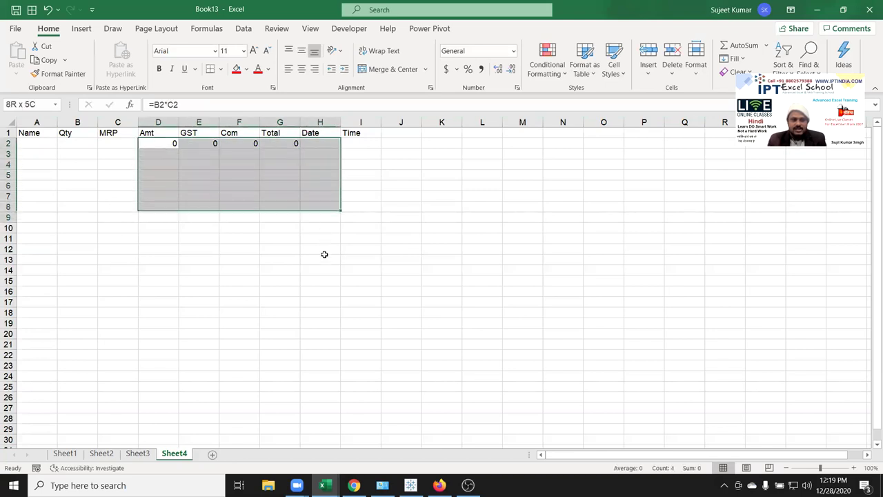
pyautogui.hotkey('ctrl', 'd')
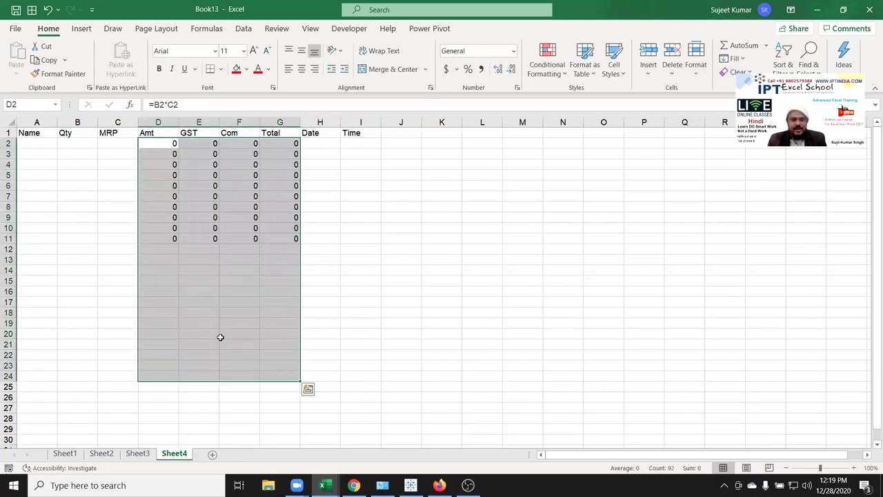
# Enter a sample name, Qty 30 and MRP 25 in A2:C2 so row 2 totals 887.7
pyautogui.click(39, 140)
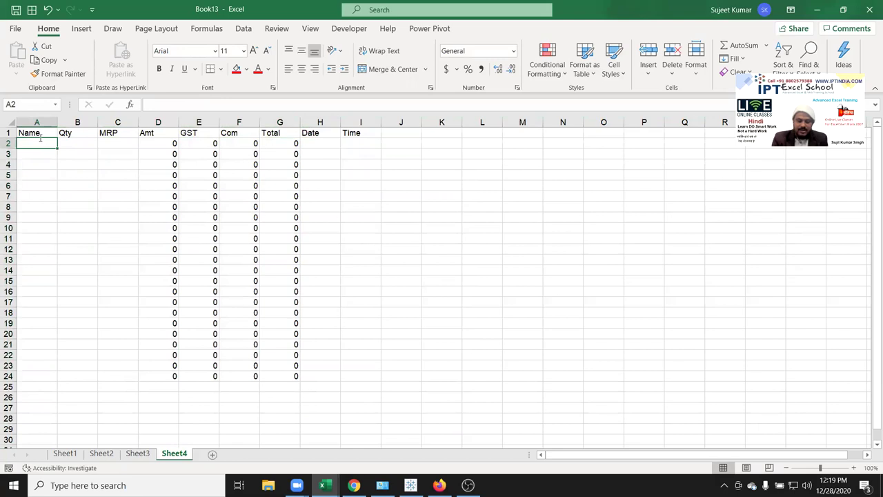
pyautogui.write('Puja')
pyautogui.press('Tab')
pyautogui.write('30')
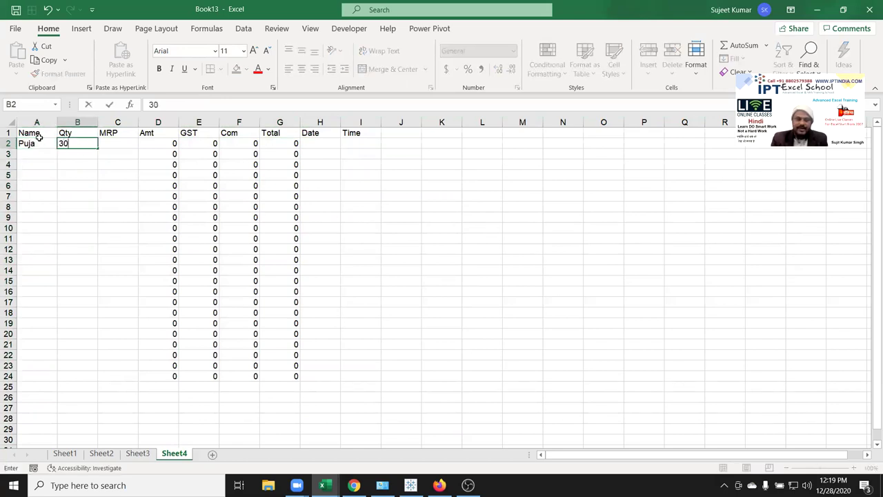
pyautogui.press('Tab')
pyautogui.write('25')
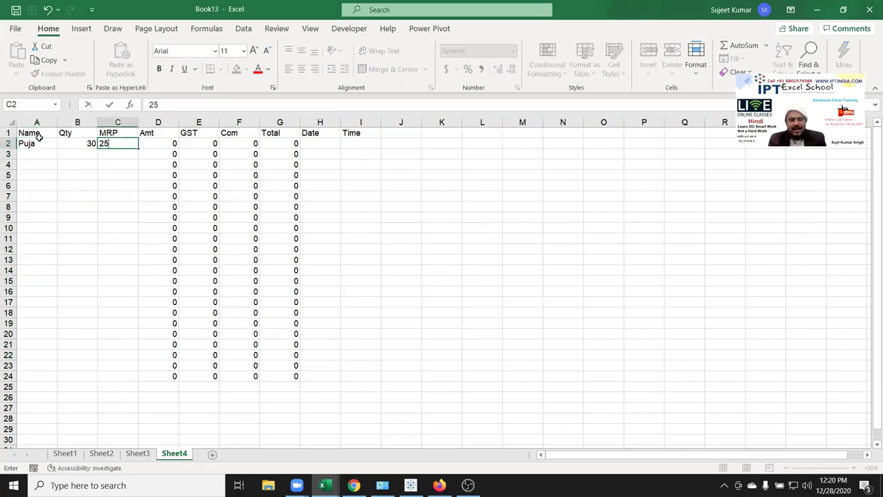
pyautogui.press('Tab')
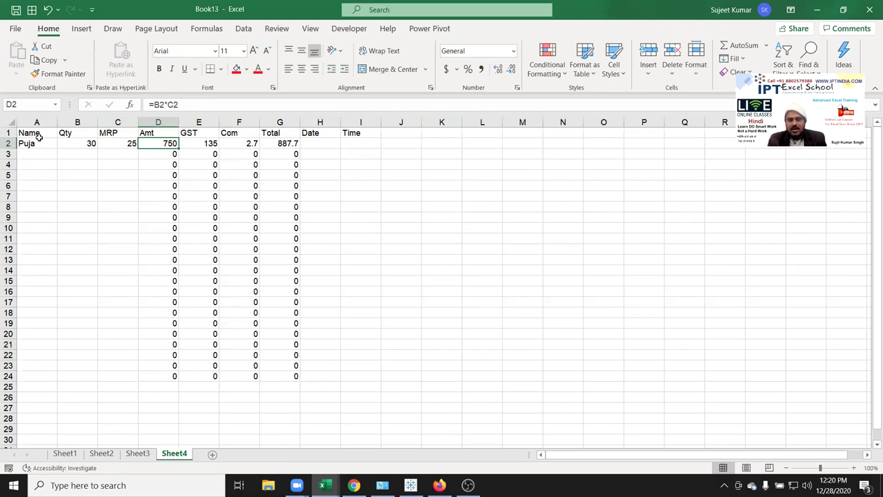
pyautogui.press('Tab')
pyautogui.press('Tab')
pyautogui.press('Tab')
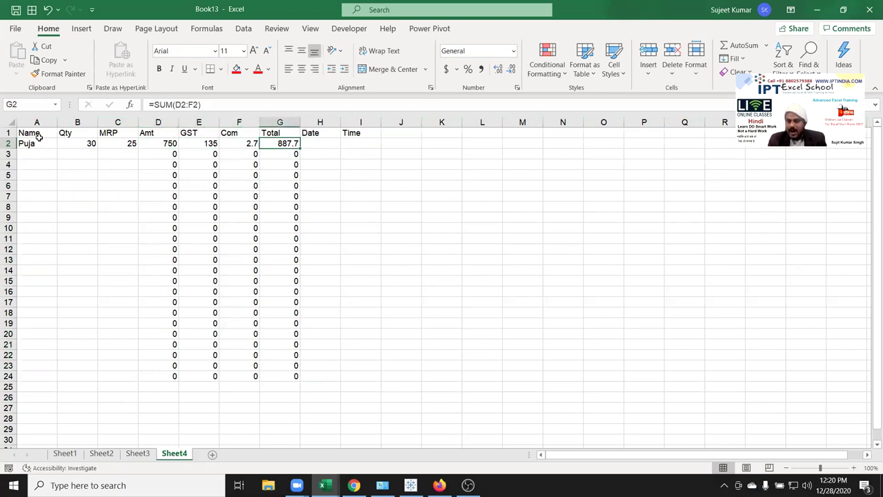
# Insert today's date 12/28/2020 in H2 and the current time 12:20 PM in I2
pyautogui.press('Tab')
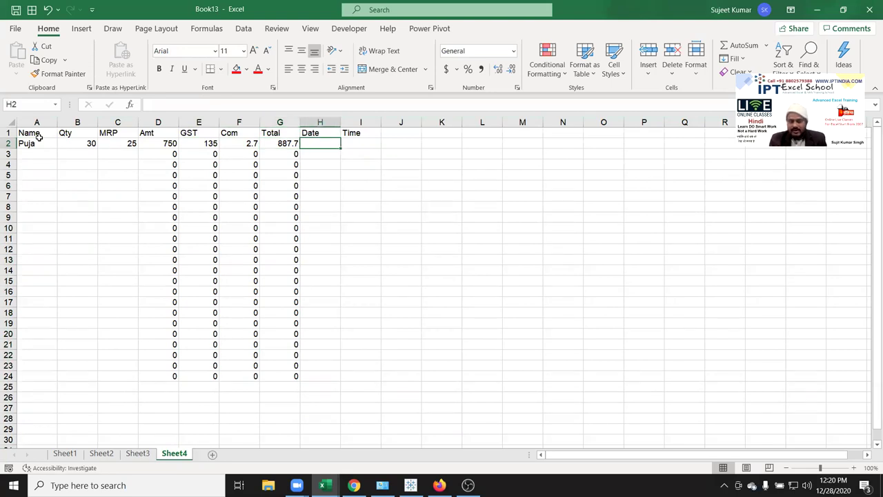
pyautogui.hotkey('ctrl', ';')
pyautogui.press('Tab')
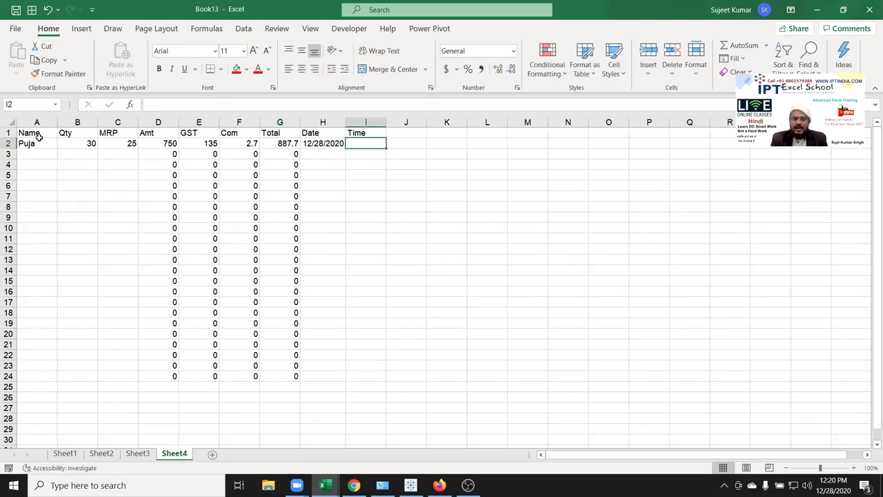
pyautogui.hotkey('ctrl', 'shift', ';')
pyautogui.press('Return')
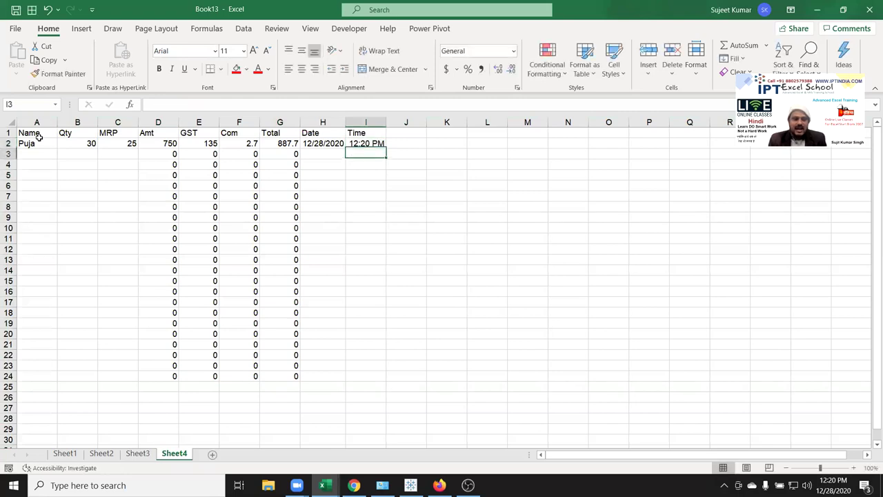
# Check the Amt formula filled into D3, then select the empty Date cell H3
pyautogui.click(130, 154)
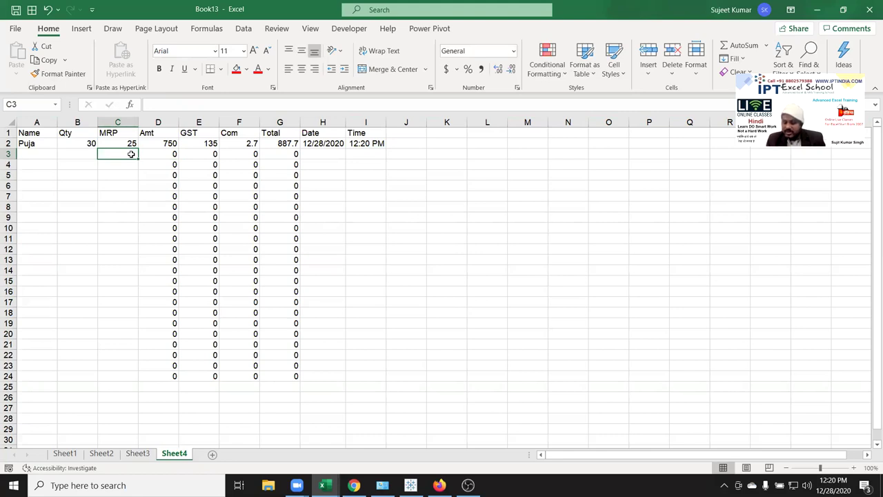
pyautogui.press('Right')
pyautogui.press('Left')
pyautogui.press('Right')
pyautogui.press('Left')
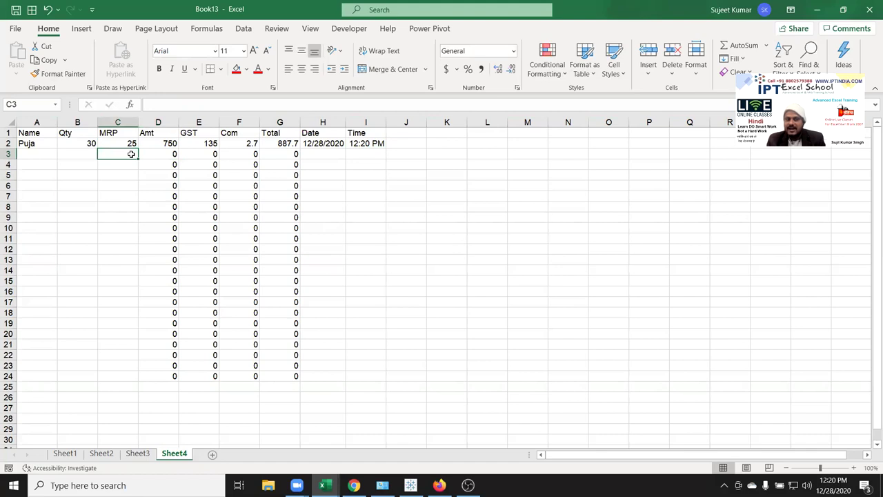
pyautogui.click(344, 153)
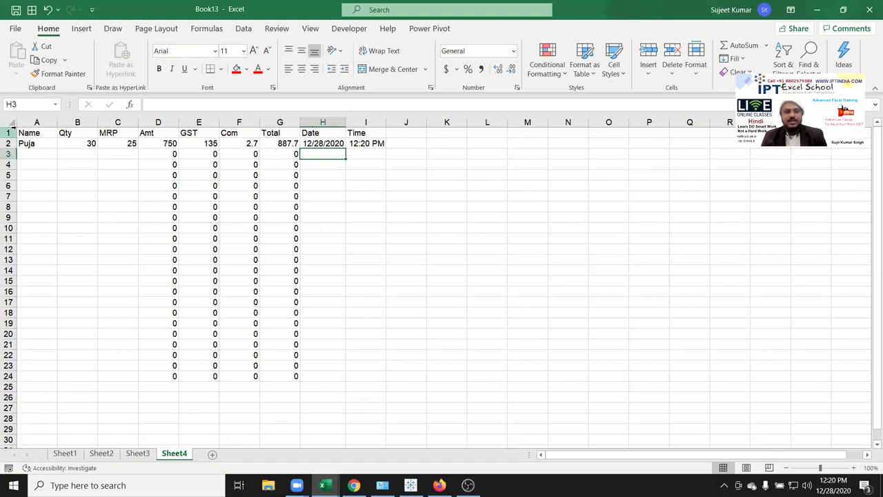
# Unlock every cell on Sheet4 in the Format Cells protection settings
pyautogui.click(14, 123)
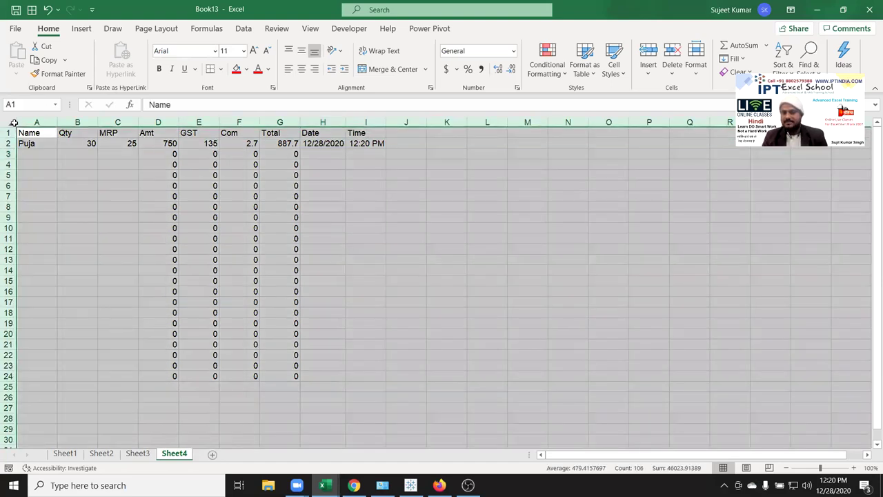
pyautogui.rightClick(76, 144)
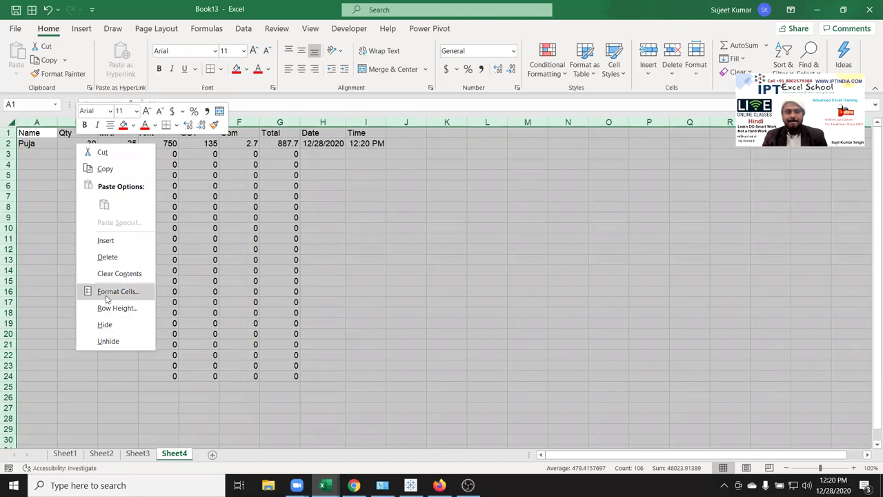
pyautogui.click(106, 291)
pyautogui.click(18, 184)
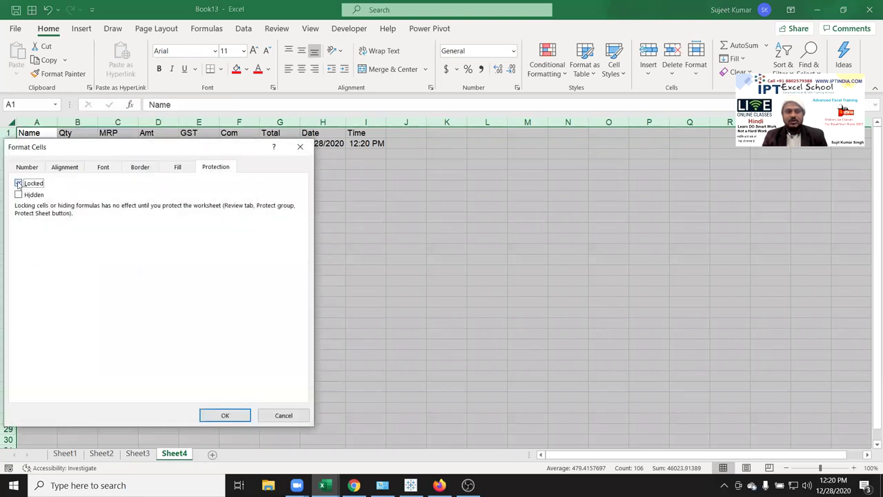
pyautogui.click(211, 416)
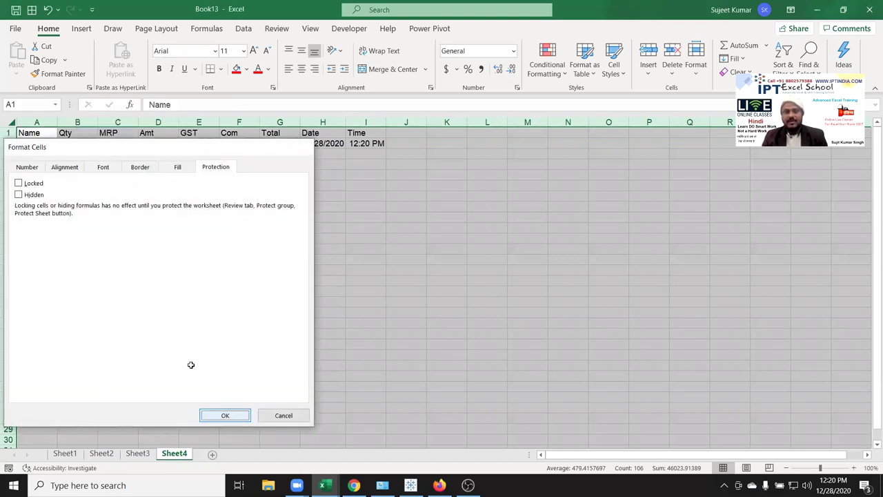
# Lock columns D to G (Amt, GST, Com, Total), then reselect those columns
pyautogui.click(172, 122)
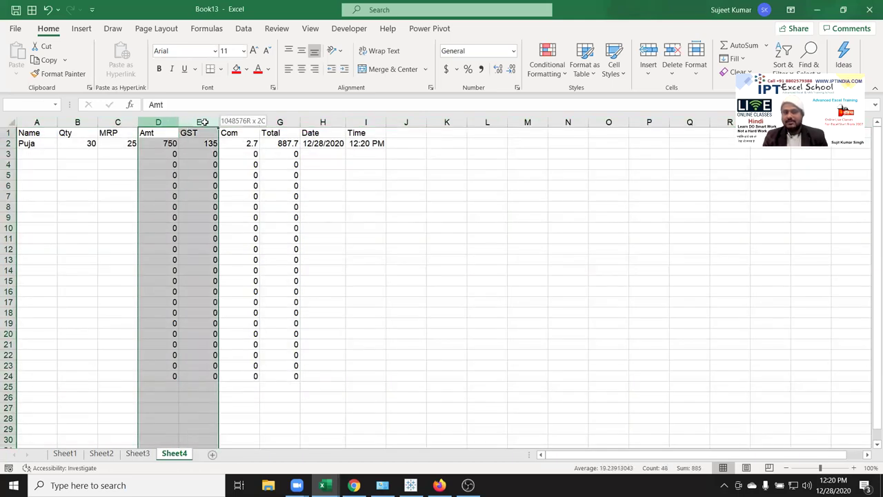
pyautogui.moveTo(172, 121); pyautogui.dragTo(280, 122)
pyautogui.rightClick(257, 154)
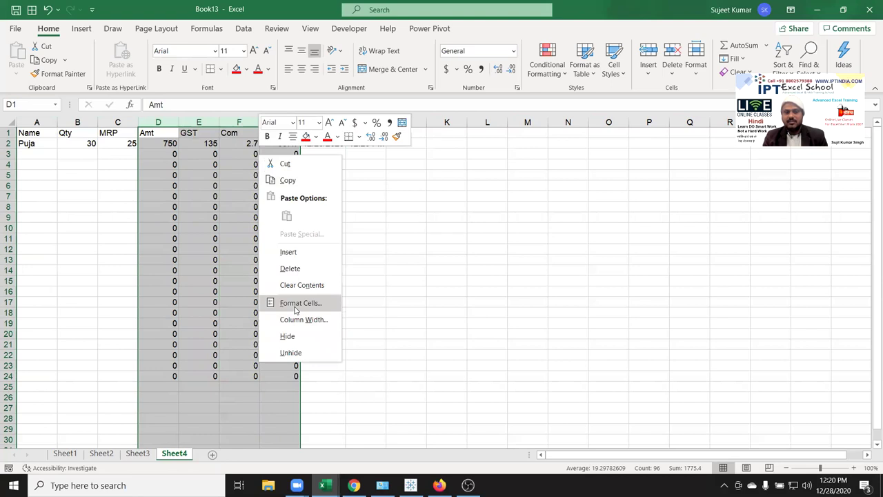
pyautogui.click(294, 310)
pyautogui.click(154, 199)
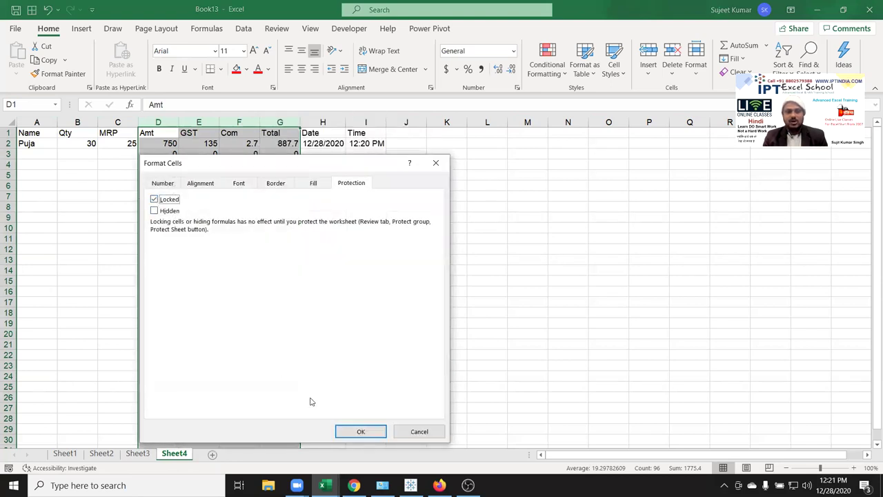
pyautogui.click(360, 431)
pyautogui.click(86, 278)
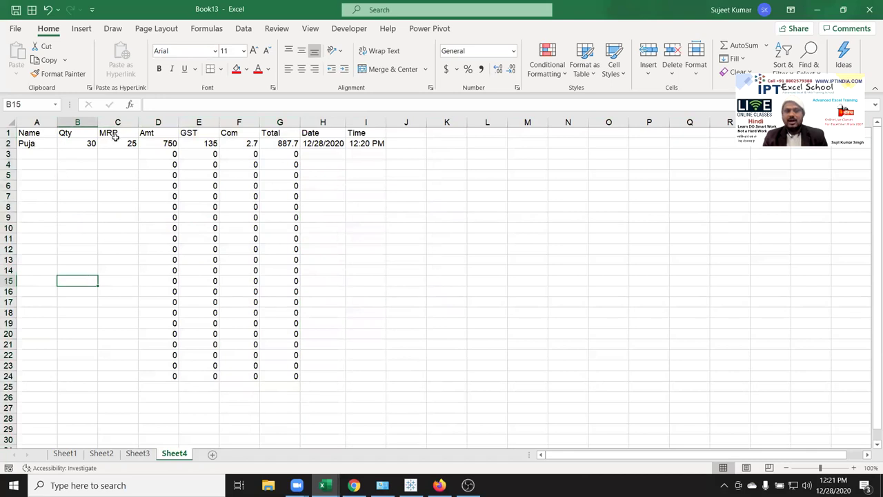
pyautogui.moveTo(160, 122); pyautogui.dragTo(275, 121)
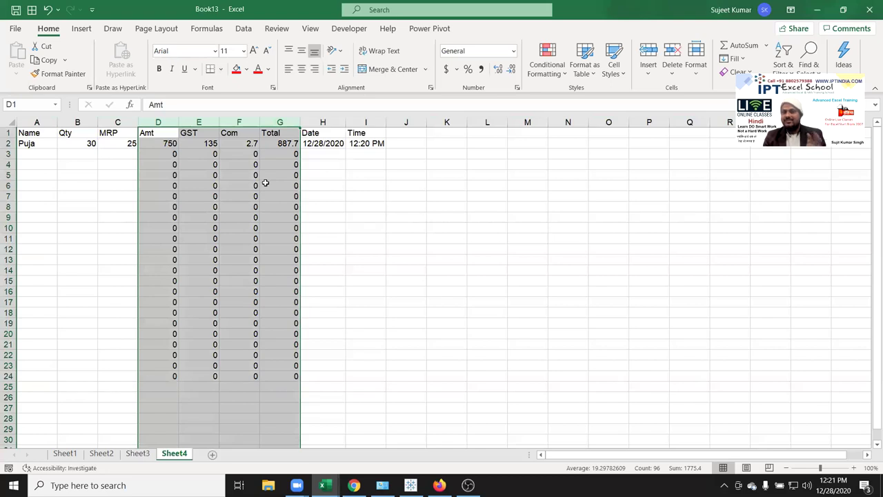
# Protect Sheet4 with 'Select locked cells' turned off, so only unlocked cells are selectable
pyautogui.click(81, 210)
pyautogui.rightClick(178, 459)
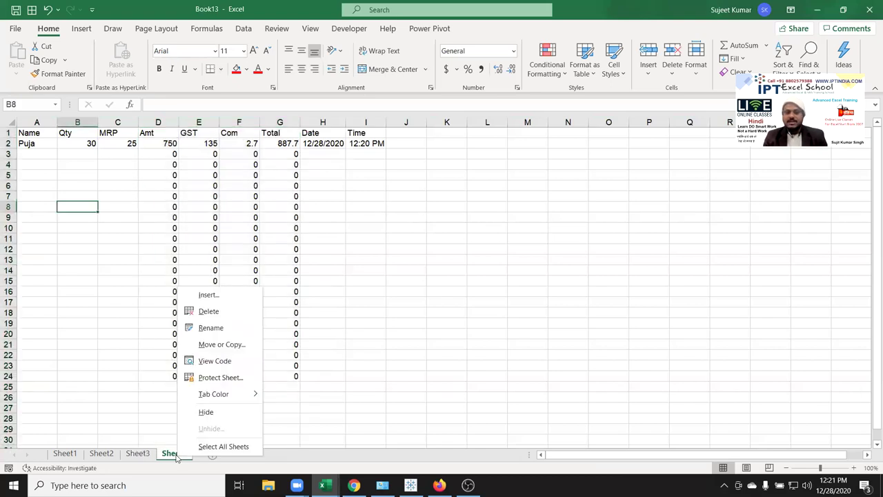
pyautogui.click(212, 378)
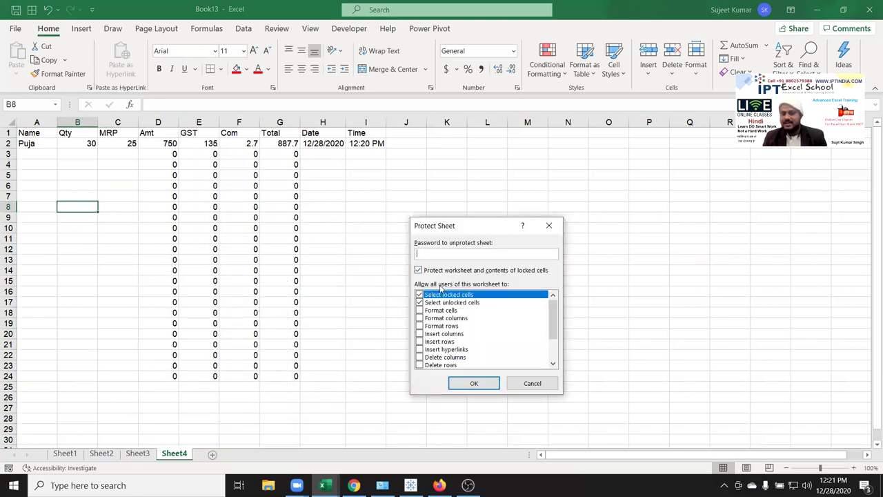
pyautogui.click(419, 295)
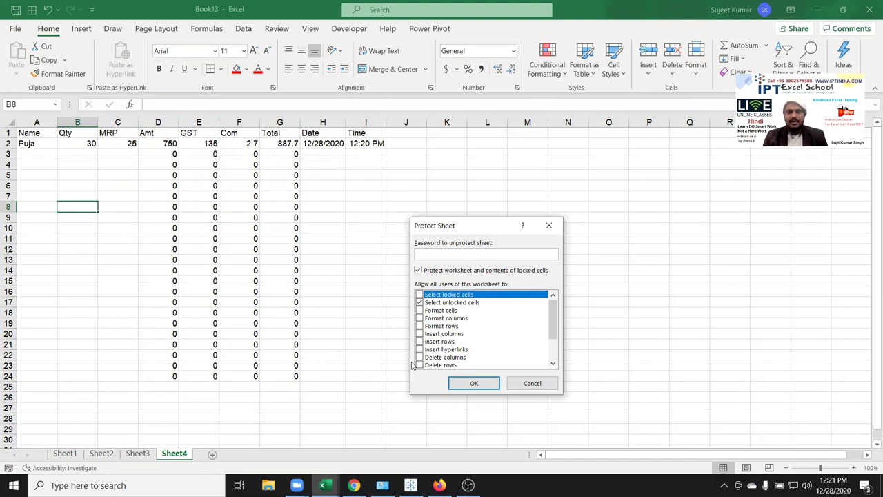
pyautogui.click(476, 383)
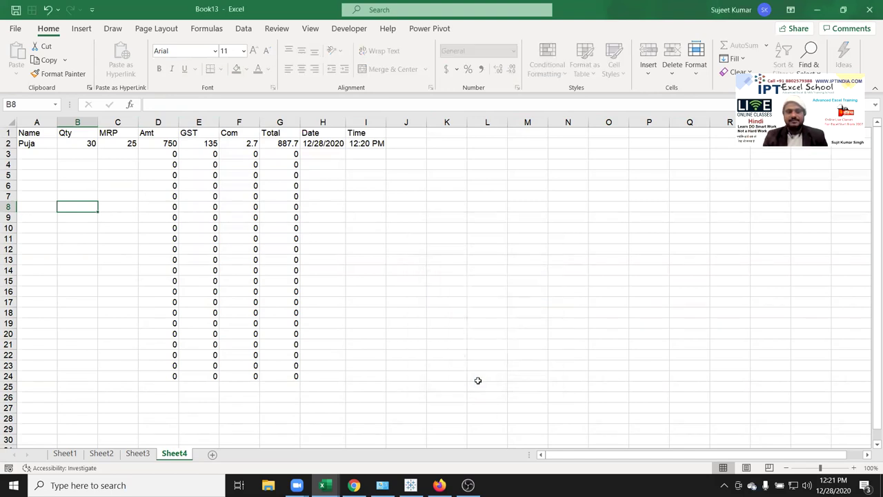
# Fill row 3 with a name, quantity 36, MRP 85, today's date and the current time
pyautogui.click(31, 158)
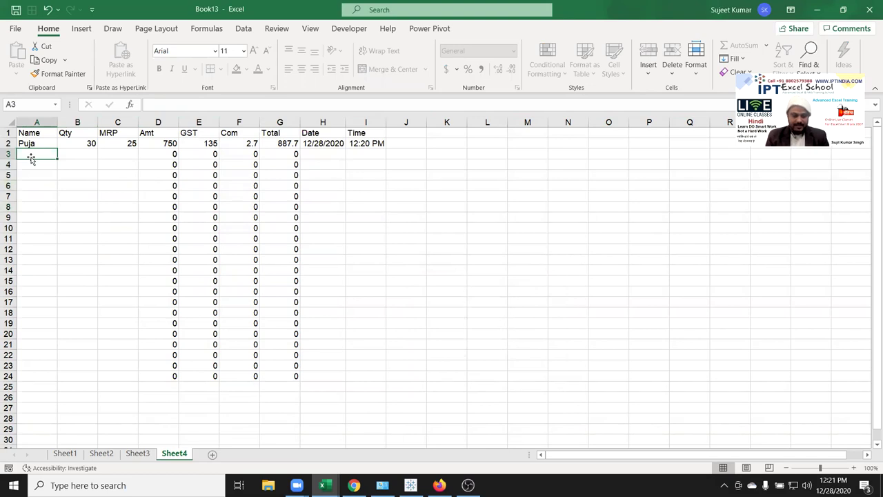
pyautogui.write('Nitu')
pyautogui.press('Tab')
pyautogui.write('36')
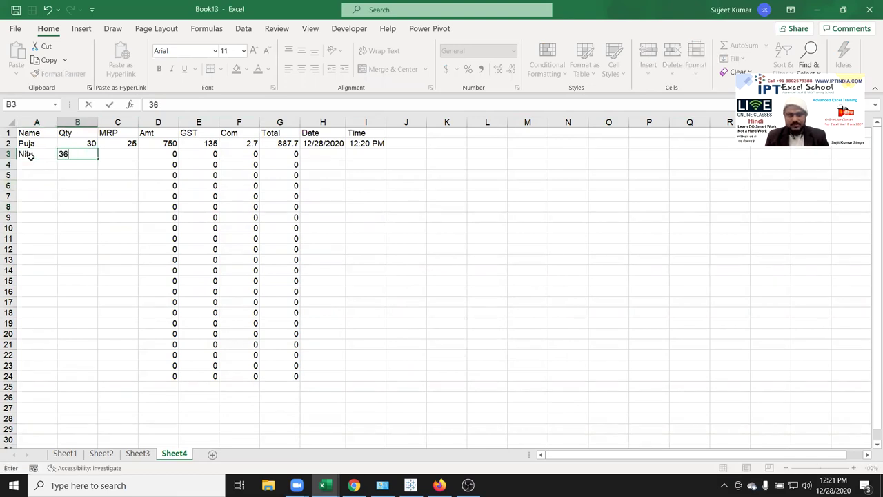
pyautogui.press('Tab')
pyautogui.write('85')
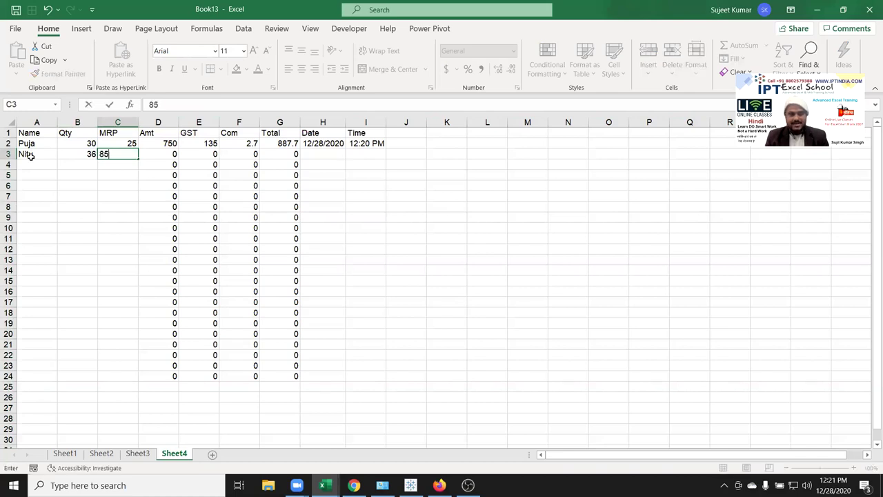
pyautogui.press('Tab')
pyautogui.press('Tab')
pyautogui.press('Tab')
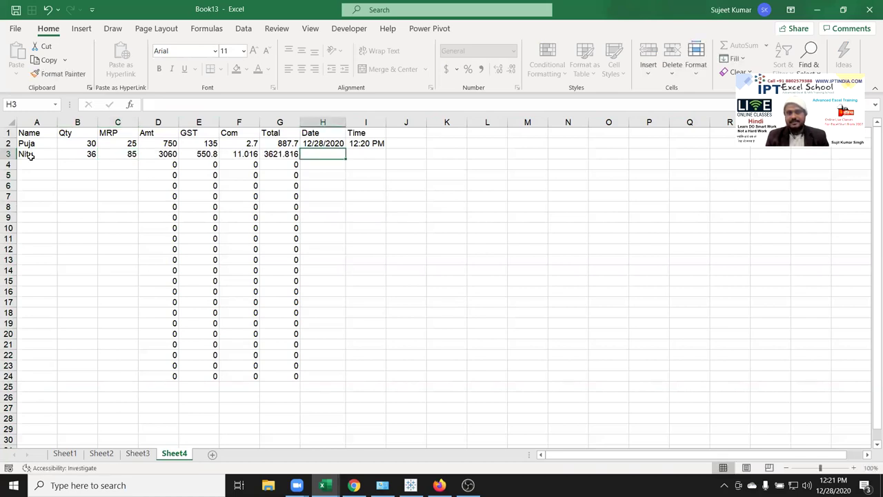
pyautogui.hotkey('ctrl', ';')
pyautogui.press('Tab')
pyautogui.hotkey('ctrl', 'shift', ';')
pyautogui.press('Return')
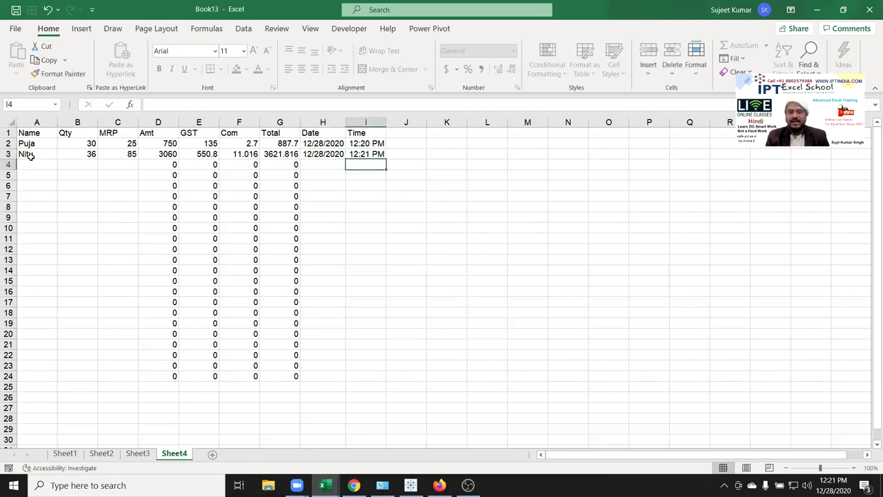
# Test arrow-key movement along row 4, confirming locked columns between C4 and H4 are skipped
pyautogui.press('Left')
pyautogui.press('Left')
pyautogui.press('Left')
pyautogui.press('Right')
pyautogui.press('Right')
pyautogui.press('Right')
pyautogui.press('Right')
pyautogui.press('Left')
pyautogui.press('Left')
pyautogui.press('Left')
pyautogui.press('Right')
pyautogui.press('Right')
pyautogui.press('Right')
pyautogui.press('Left')
pyautogui.press('Left')
pyautogui.press('Left')
pyautogui.press('Right')
pyautogui.press('Right')
pyautogui.press('Right')
pyautogui.press('Left')
pyautogui.press('Left')
pyautogui.press('Left')
pyautogui.press('Right')
pyautogui.press('Right')
pyautogui.press('Right')
pyautogui.press('Left')
pyautogui.press('Left')
pyautogui.press('Left')
pyautogui.press('Left')
pyautogui.press('Right')
pyautogui.press('Right')
pyautogui.press('Right')
pyautogui.press('Left')
pyautogui.press('Left')
pyautogui.press('Left')
pyautogui.press('Right')
pyautogui.press('Right')
pyautogui.press('Right')
pyautogui.press('Left')
pyautogui.press('Left')
pyautogui.press('Left')
pyautogui.press('Right')
pyautogui.press('Right')
pyautogui.press('Right')
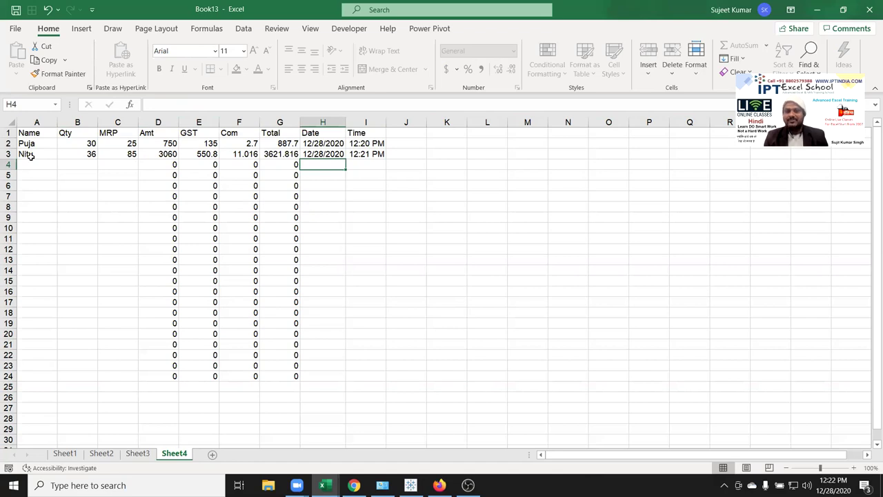
pyautogui.press('Left')
pyautogui.press('Left')
pyautogui.press('Left')
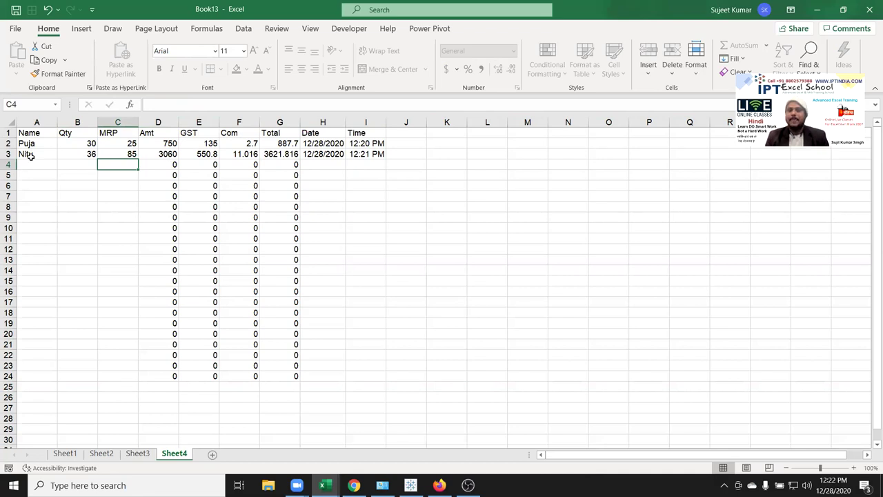
pyautogui.press('Right')
pyautogui.press('Right')
pyautogui.press('Right')
pyautogui.press('Left')
pyautogui.press('Left')
pyautogui.press('Left')
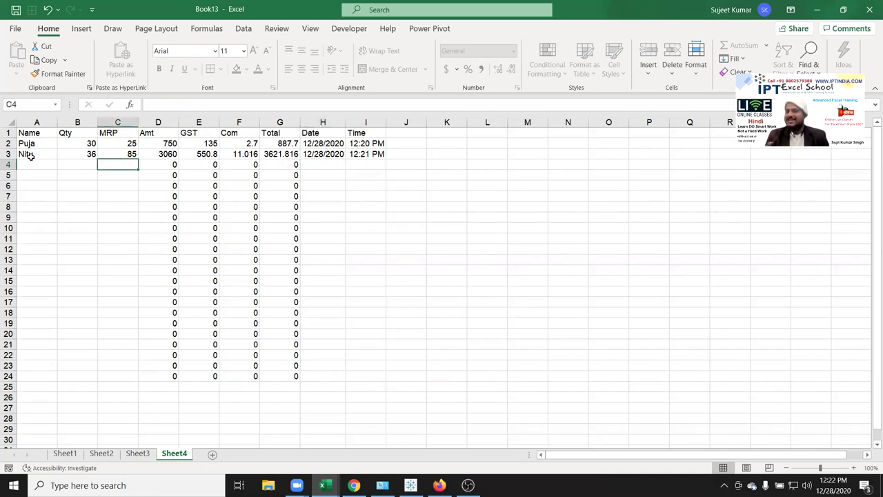
pyautogui.press('Right')
pyautogui.press('Right')
pyautogui.press('Right')
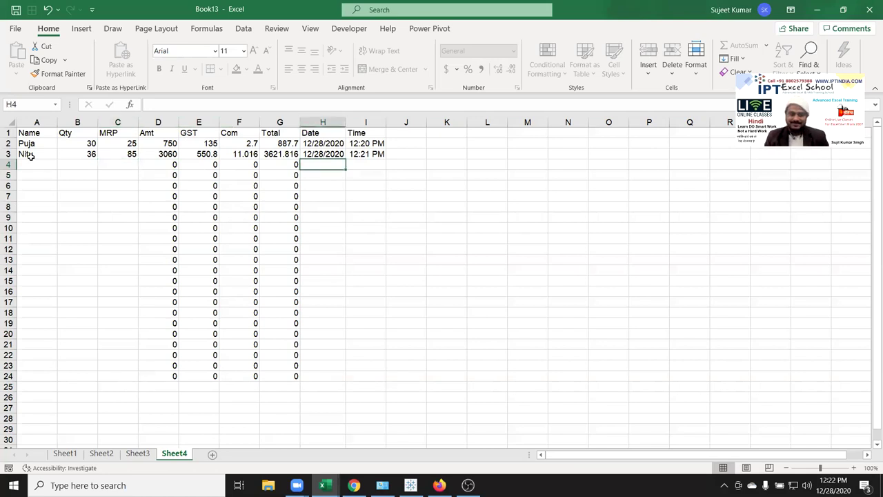
pyautogui.press('Left')
pyautogui.press('Left')
pyautogui.press('Left')
pyautogui.press('Right')
pyautogui.press('Right')
pyautogui.press('Right')
pyautogui.press('Right')
pyautogui.press('Left')
pyautogui.press('Left')
pyautogui.press('Left')
pyautogui.press('Left')
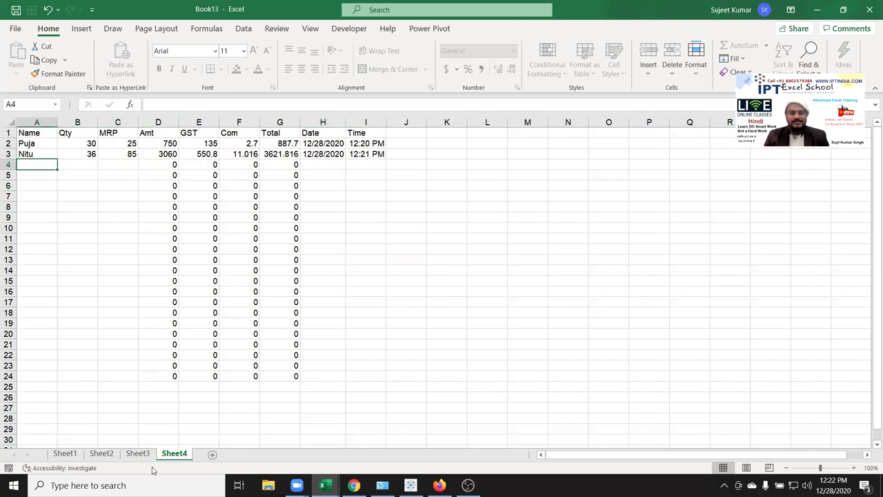
# Add Sheet5 with Name in C7, Roll in E10 and Marks in G13, then return to Sheet4
pyautogui.click(212, 454)
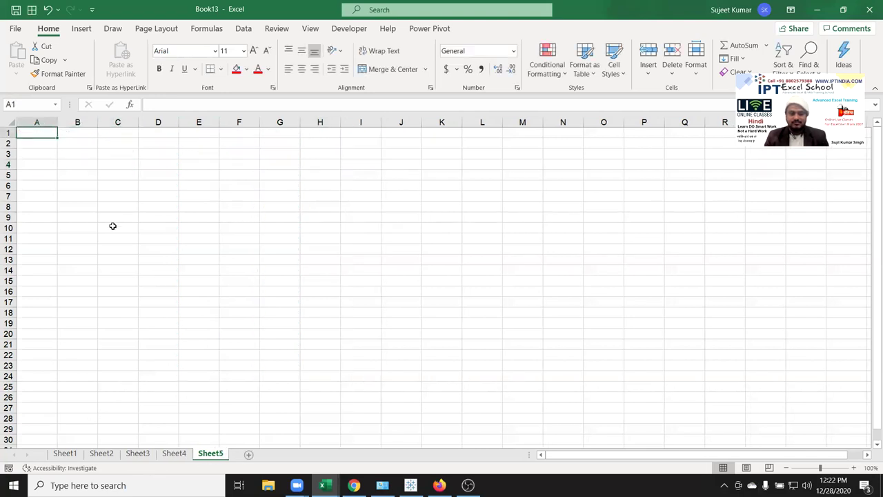
pyautogui.click(108, 196)
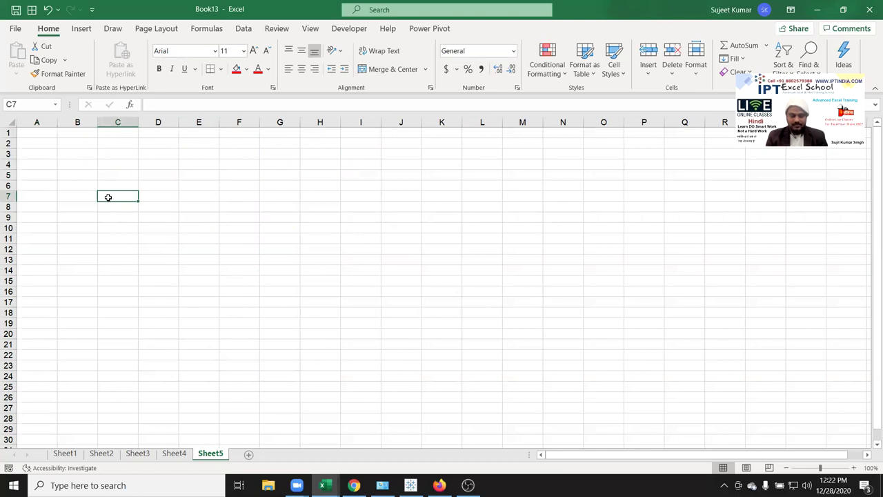
pyautogui.write('NAme')
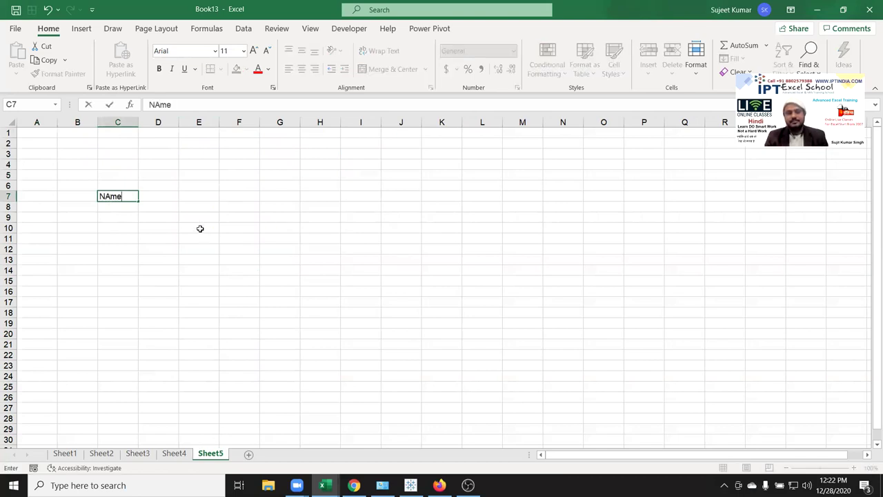
pyautogui.click(200, 228)
pyautogui.write('R')
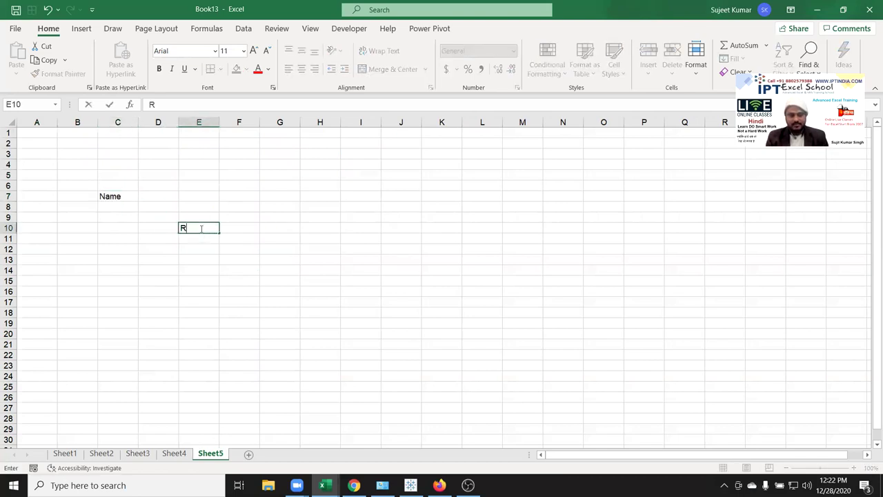
pyautogui.write('oll')
pyautogui.click(276, 257)
pyautogui.write('Marks')
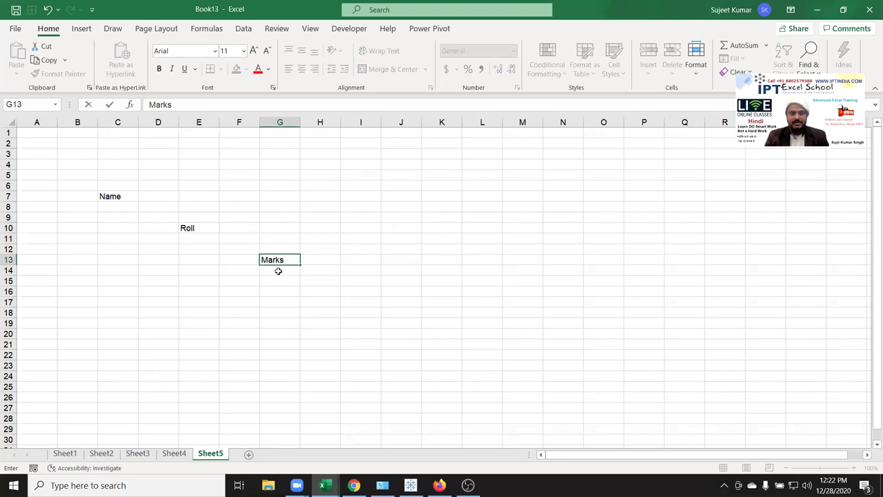
pyautogui.click(226, 279)
pyautogui.click(173, 446)
# On Sheet4, insert today's date into cell H4
pyautogui.click(174, 454)
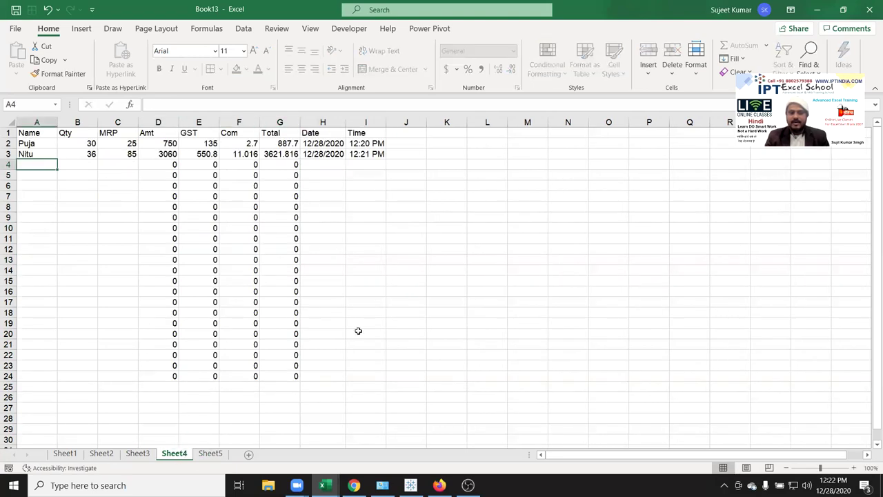
pyautogui.click(338, 165)
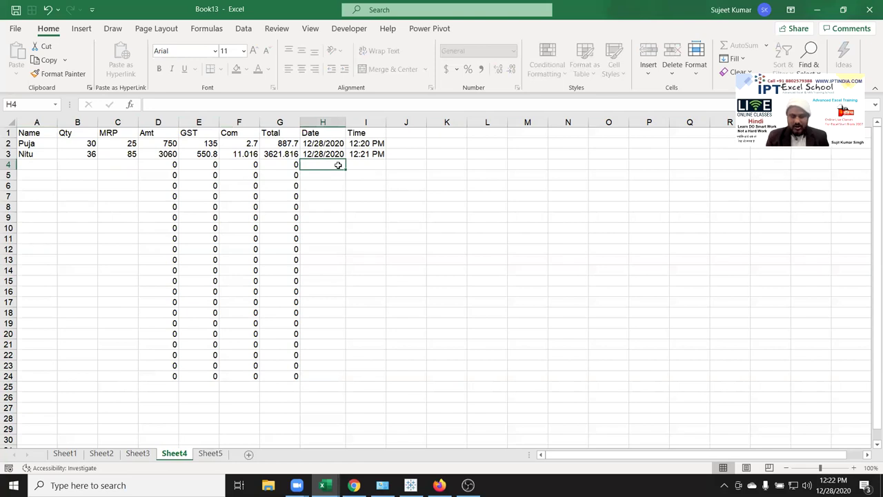
pyautogui.hotkey('ctrl', ';')
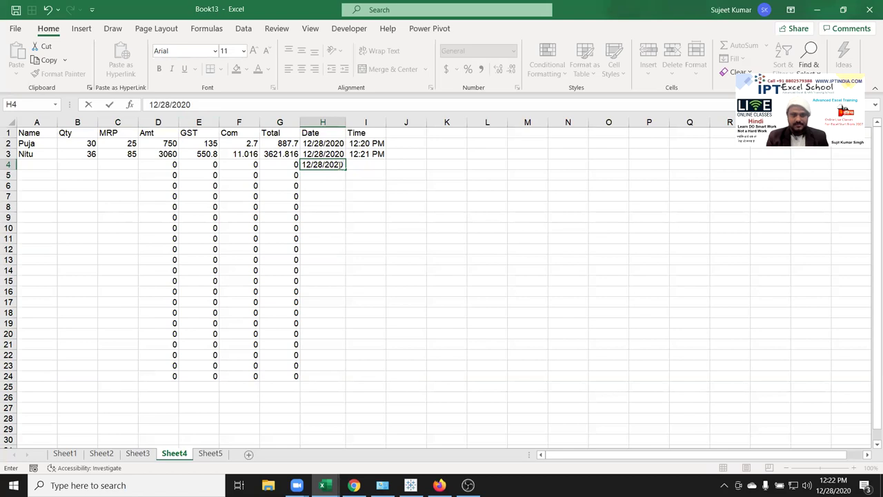
pyautogui.click(392, 199)
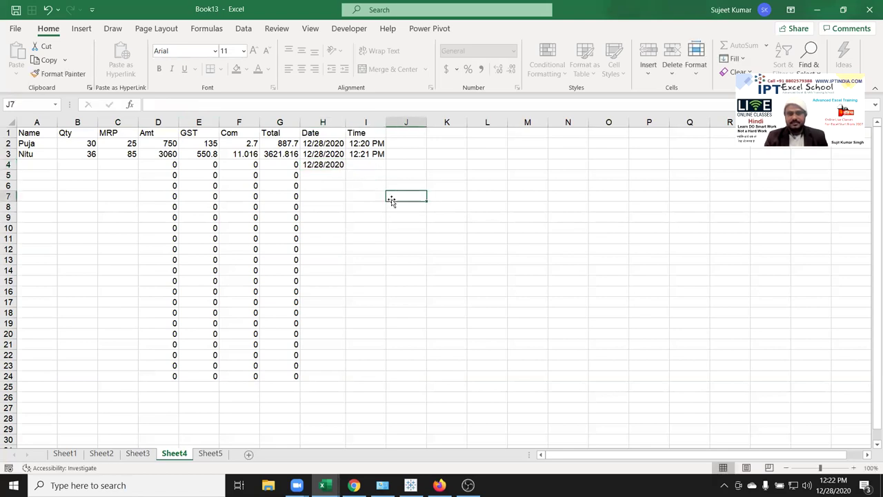
# Cancel the stray entry, insert the current time in I4 and discard it, leaving I4 empty
pyautogui.write(';')
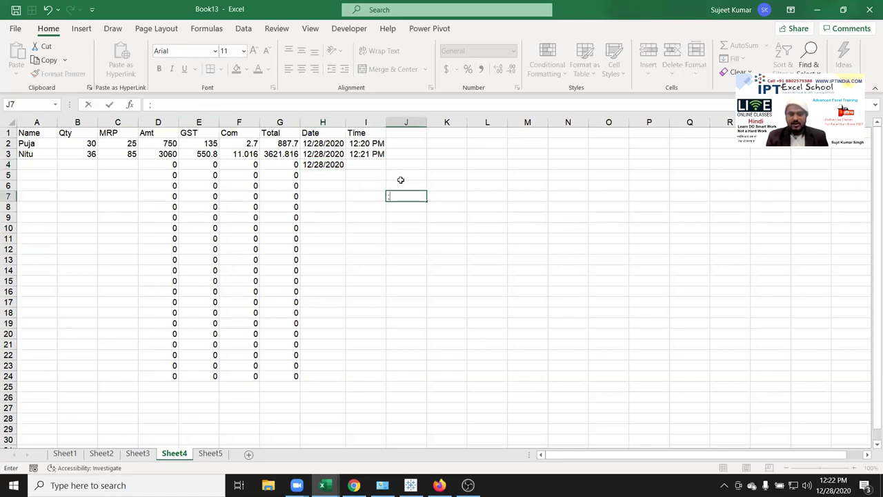
pyautogui.press('Escape')
pyautogui.press('Up')
pyautogui.press('Up')
pyautogui.press('Left')
pyautogui.press('Up')
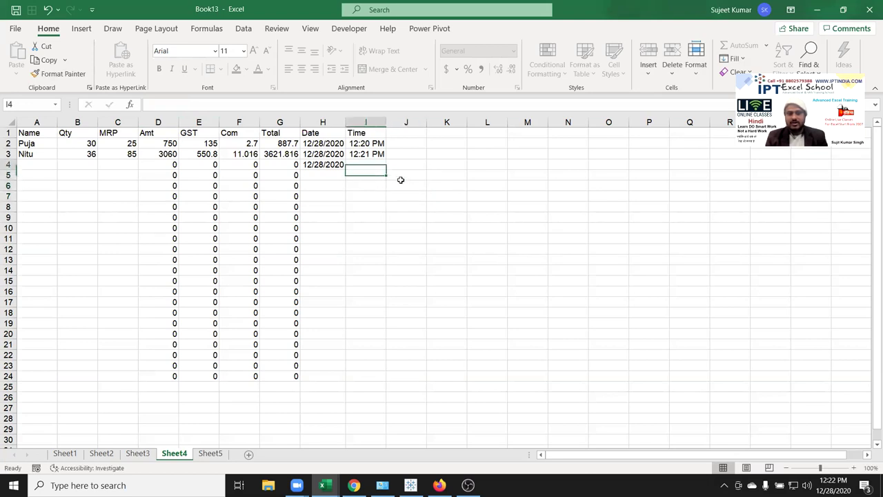
pyautogui.hotkey('ctrl', 'shift', ';')
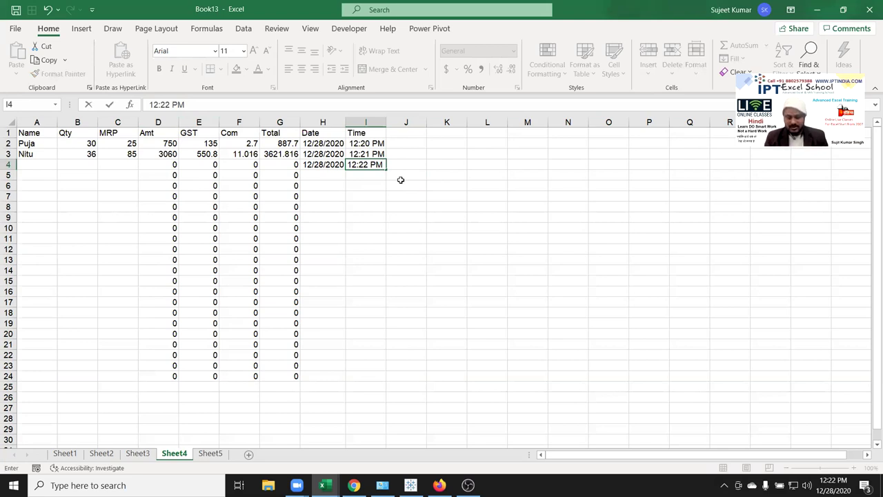
pyautogui.press('Escape')
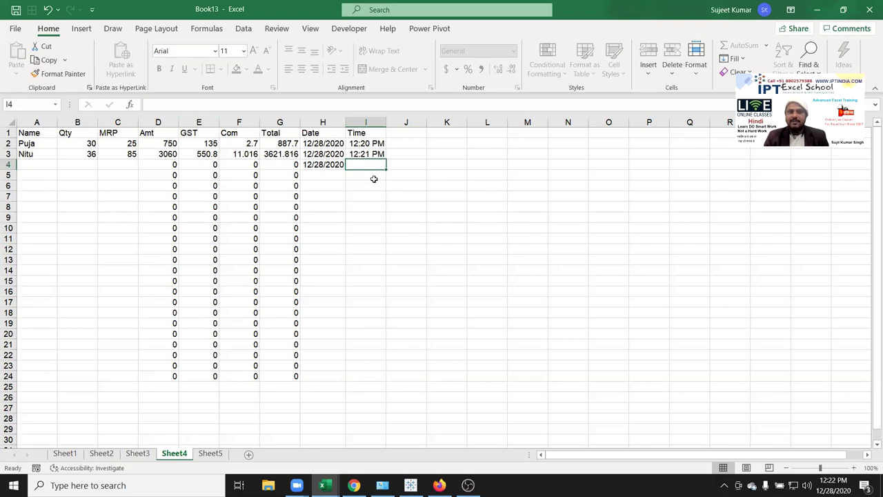
pyautogui.click(616, 166)
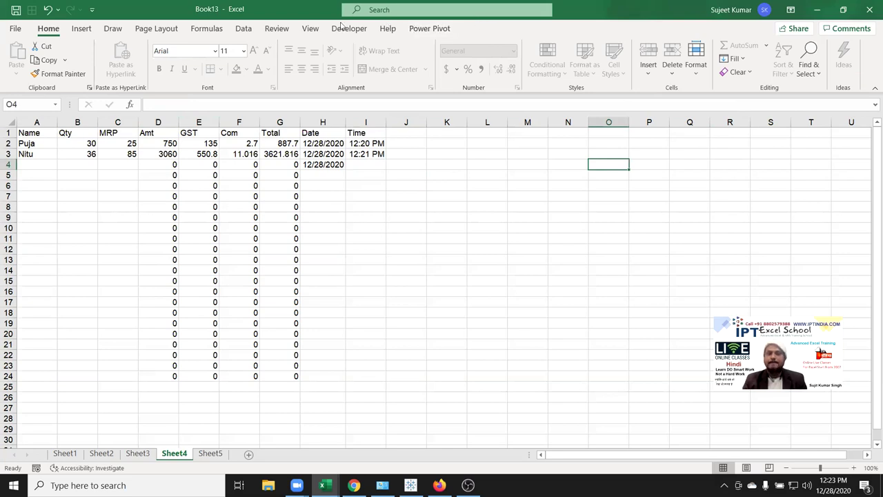
pyautogui.click(397, 10)
pyautogui.write('sor')
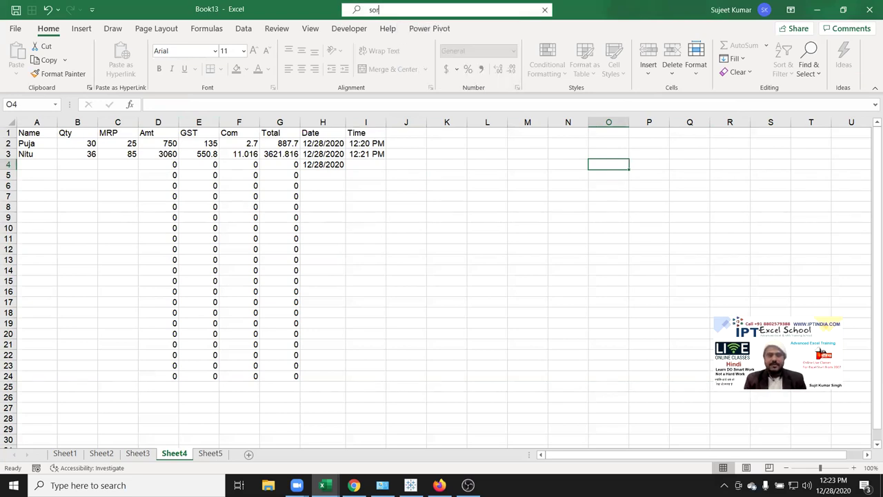
pyautogui.write('t')
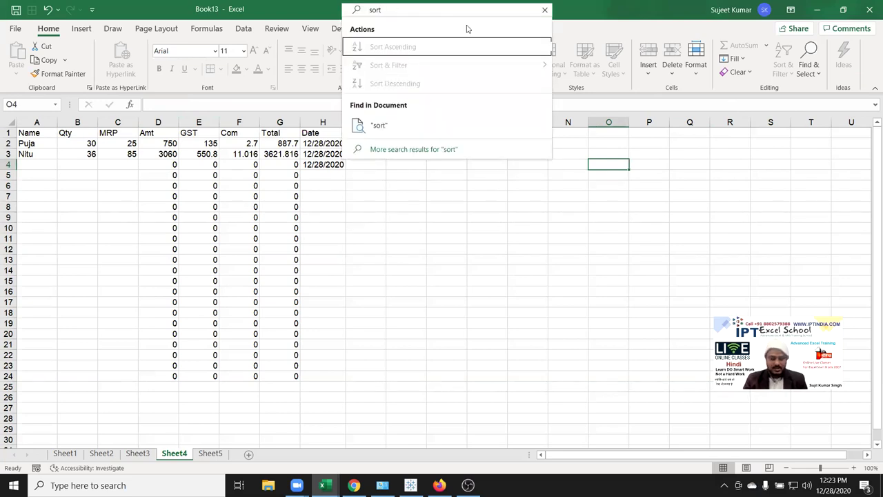
pyautogui.write('cut')
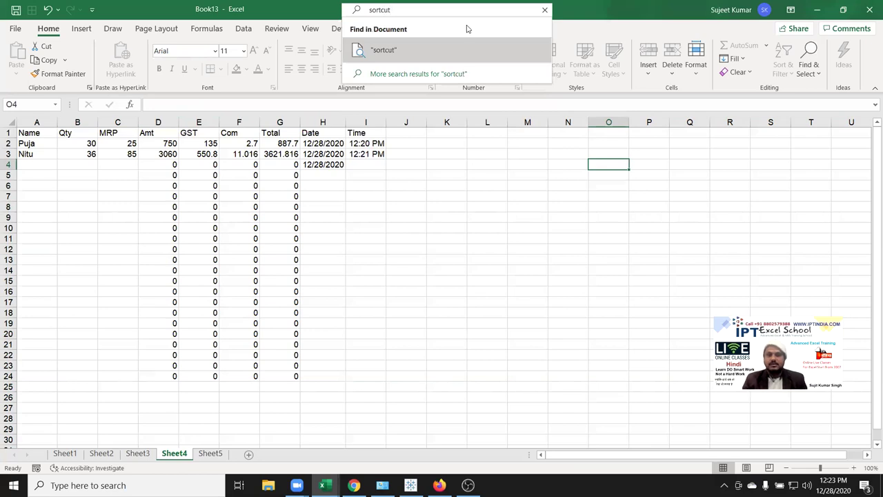
pyautogui.press('Return')
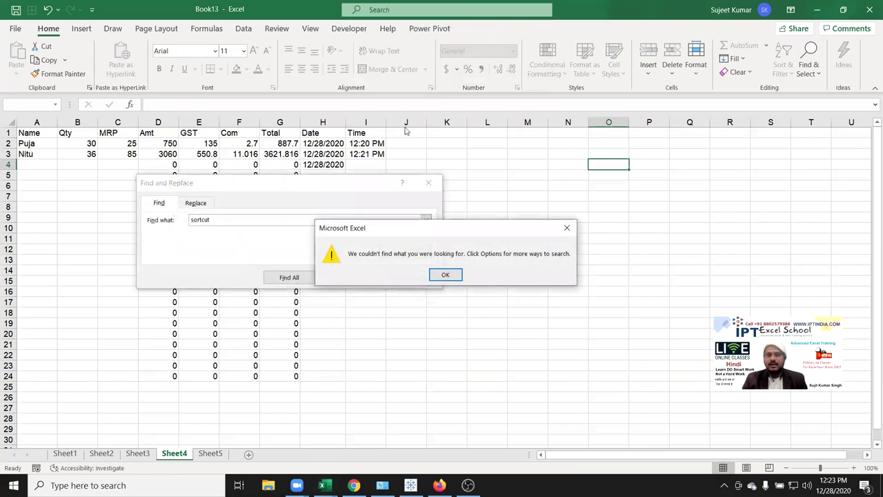
pyautogui.press('Return')
pyautogui.press('Escape')
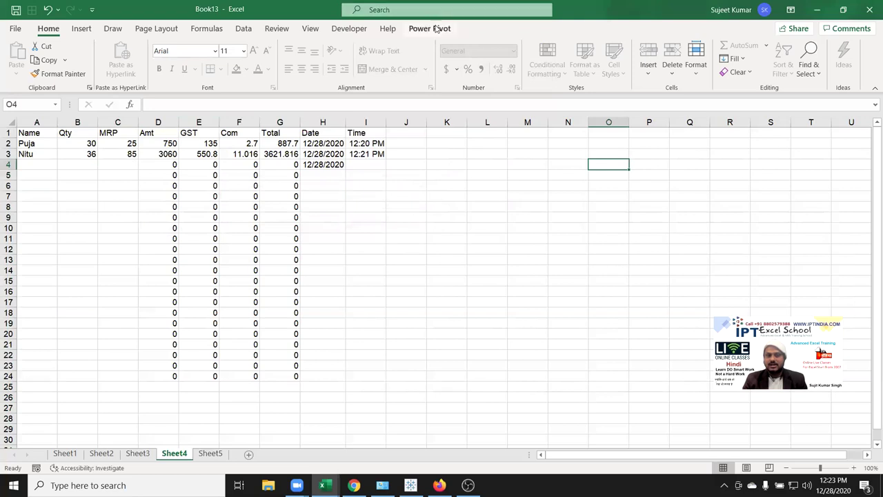
pyautogui.click(574, 209)
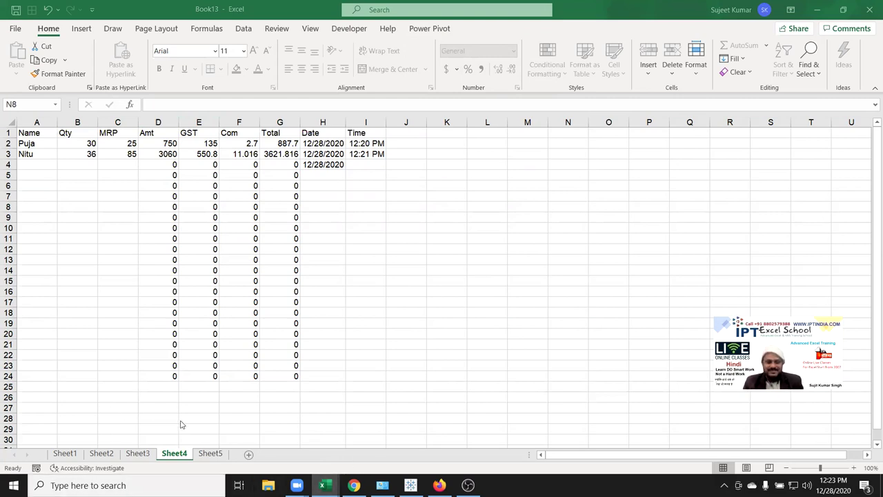
# Fill cells D7, F10 and H13 on Sheet5 with red
pyautogui.click(209, 453)
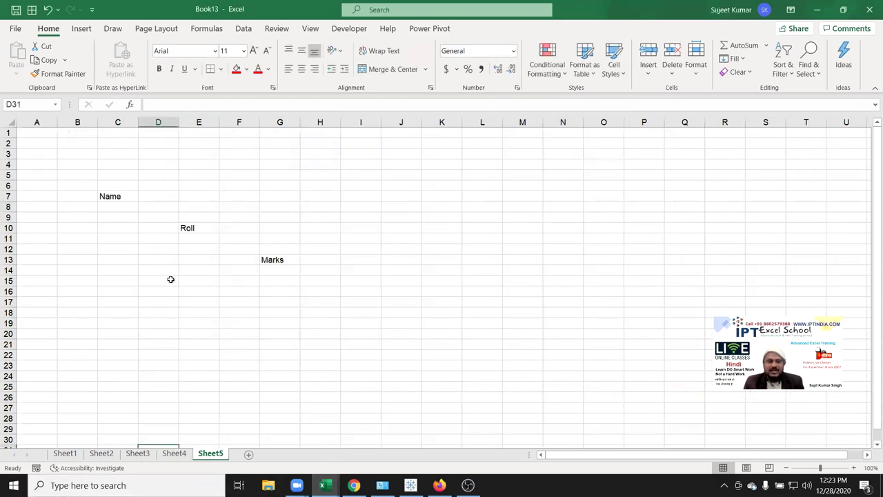
pyautogui.click(166, 195)
pyautogui.keyDown('ctrl'); pyautogui.click(242, 225); pyautogui.keyUp('ctrl')
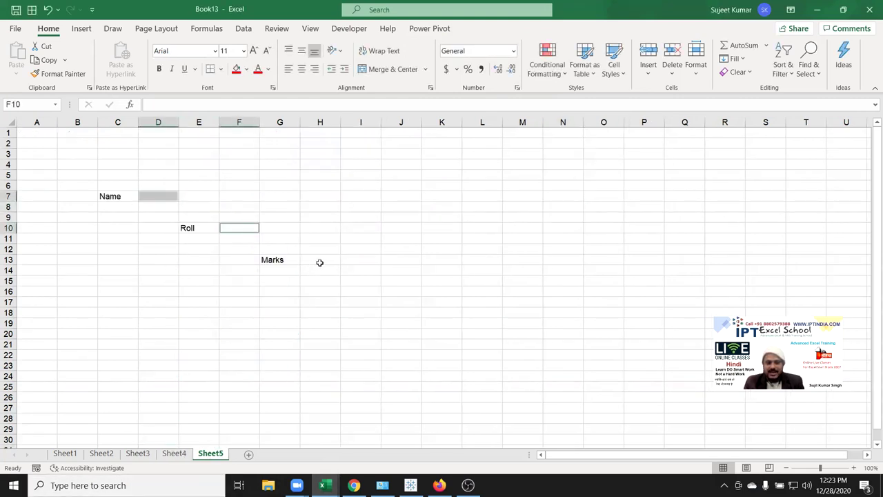
pyautogui.keyDown('ctrl'); pyautogui.click(319, 260); pyautogui.keyUp('ctrl')
pyautogui.click(235, 69)
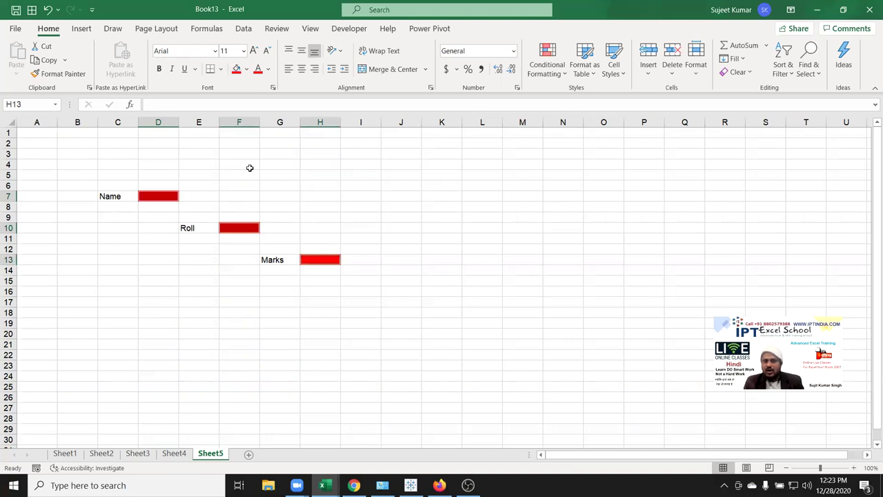
pyautogui.click(244, 183)
# Reselect the three red cells D7, F10 and H13 together
pyautogui.click(164, 196)
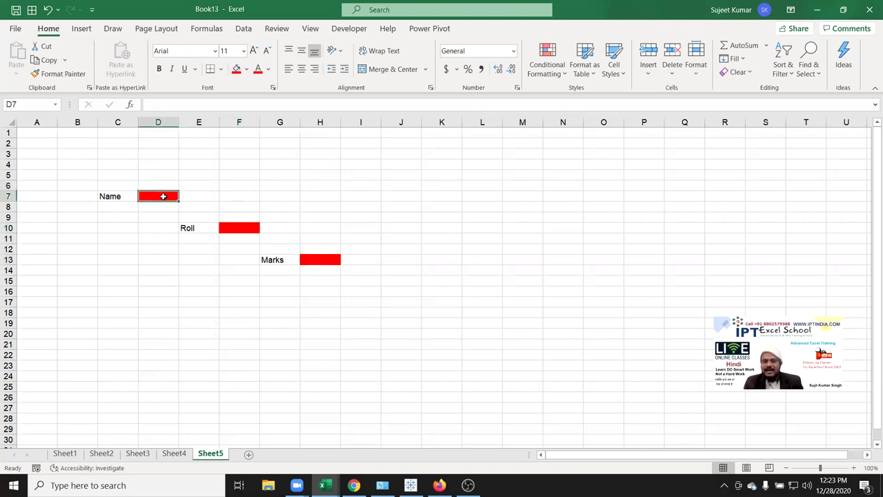
pyautogui.click(230, 226)
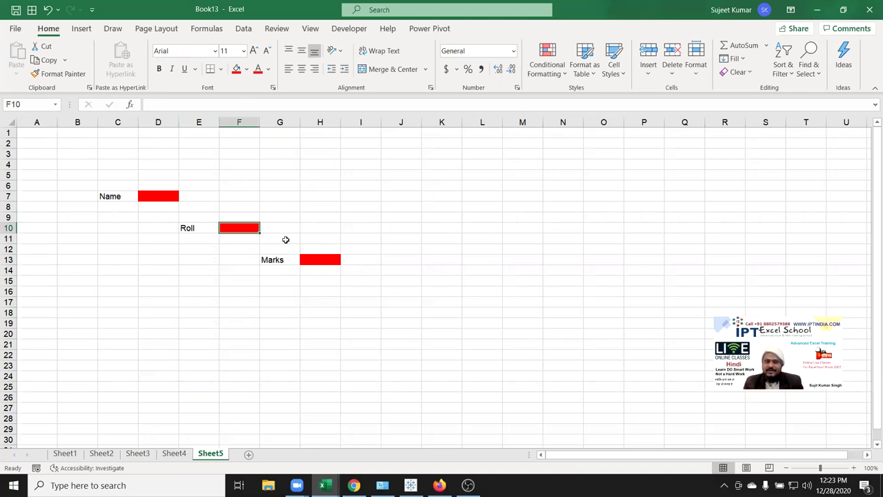
pyautogui.click(321, 254)
pyautogui.click(246, 228)
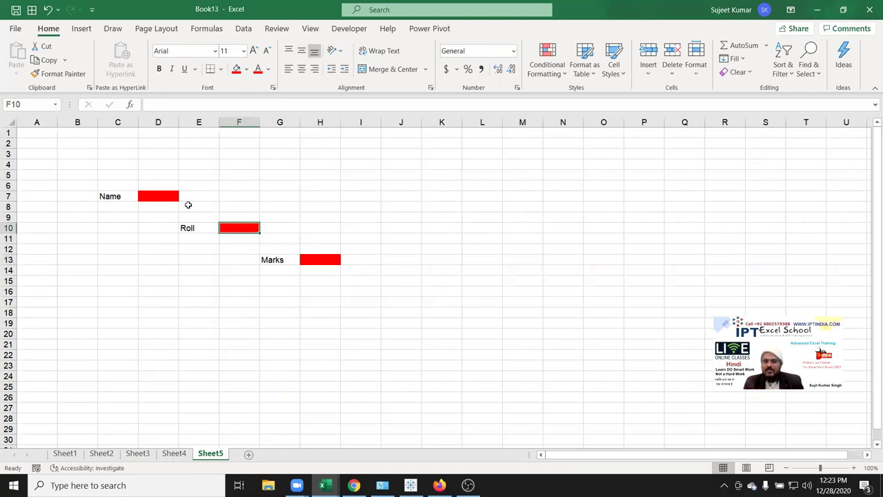
pyautogui.click(176, 199)
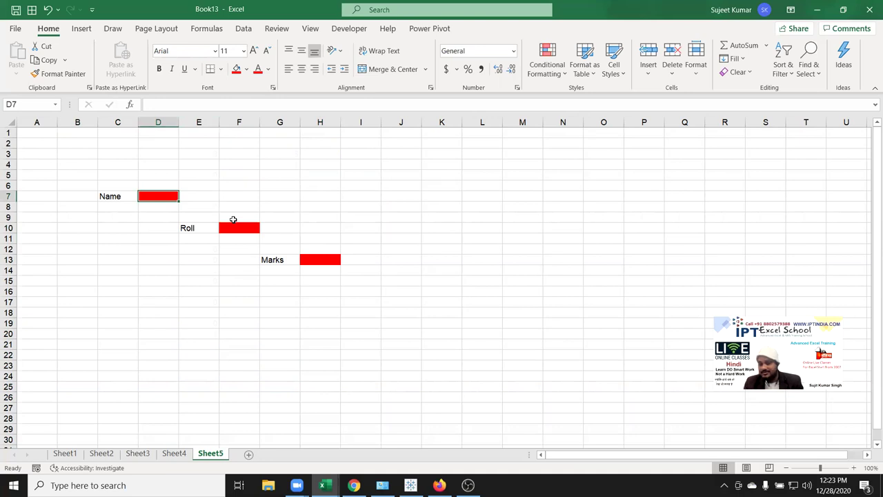
pyautogui.click(238, 227)
pyautogui.click(321, 240)
pyautogui.click(168, 200)
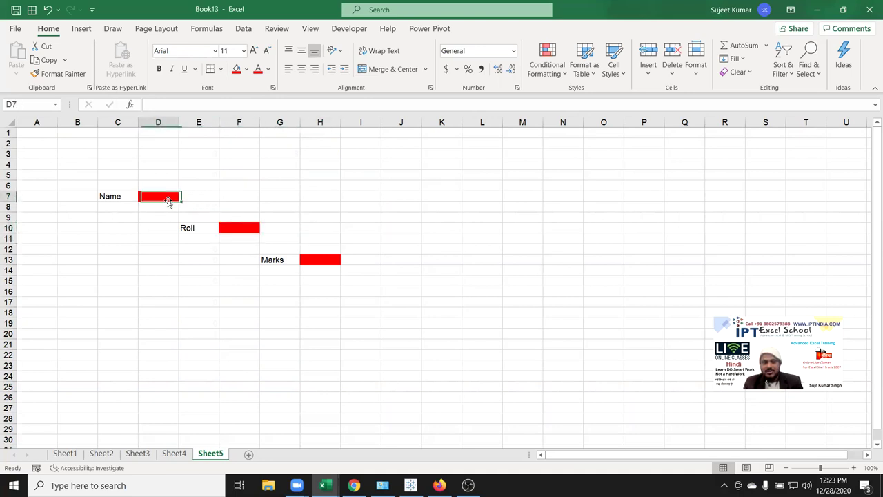
pyautogui.click(241, 225)
pyautogui.click(321, 257)
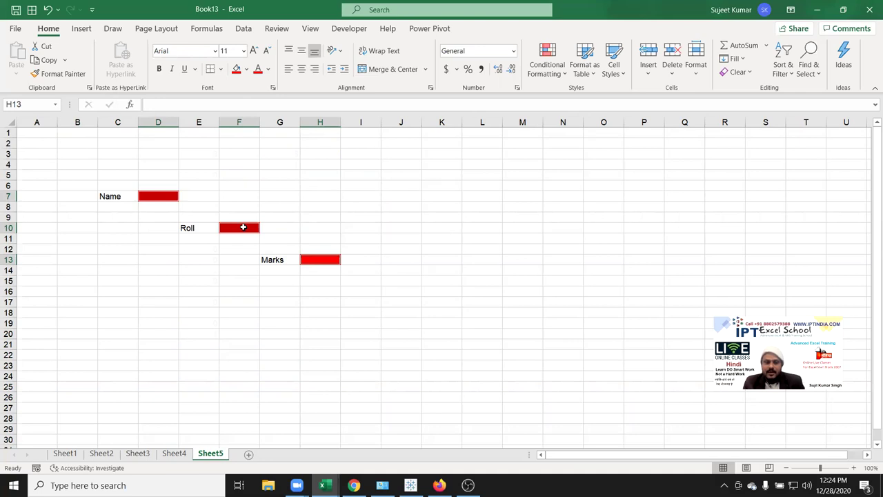
# Uncheck Locked in Format Cells > Protection for the red cells D7, F10 and H13
pyautogui.rightClick(243, 230)
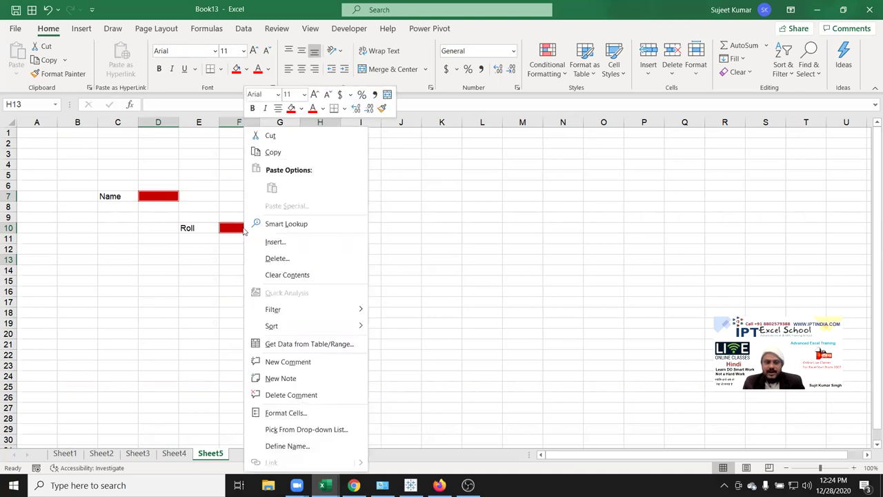
pyautogui.click(294, 412)
pyautogui.click(173, 229)
pyautogui.moveTo(221, 195); pyautogui.dragTo(488, 107)
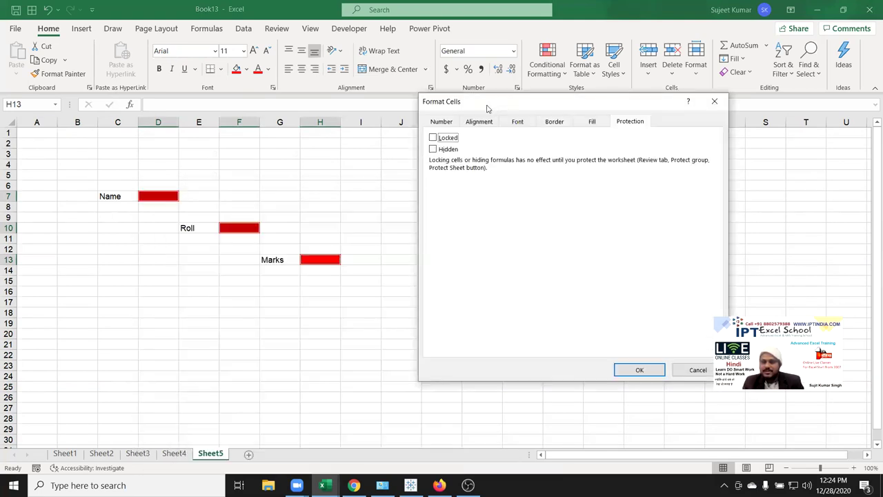
pyautogui.click(654, 370)
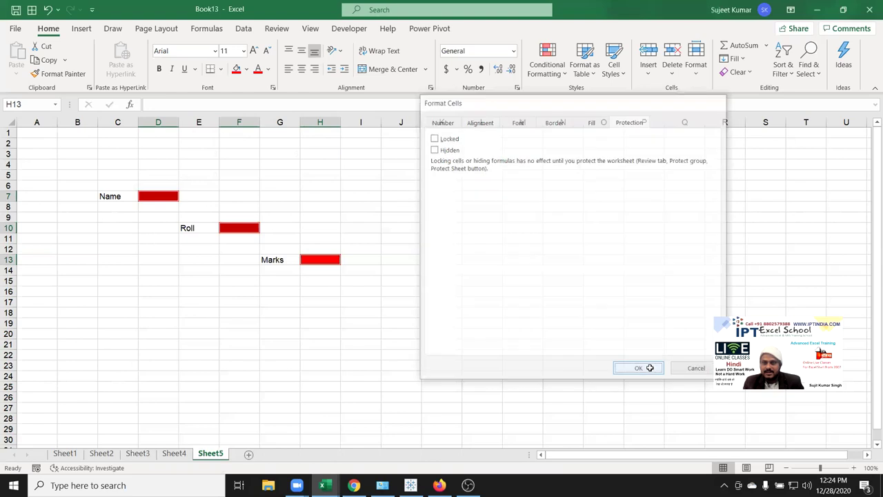
pyautogui.click(317, 300)
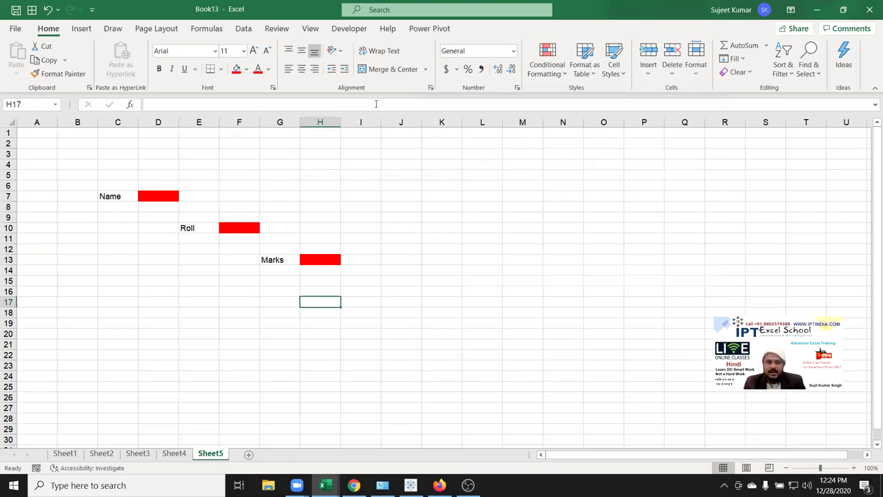
pyautogui.click(227, 236)
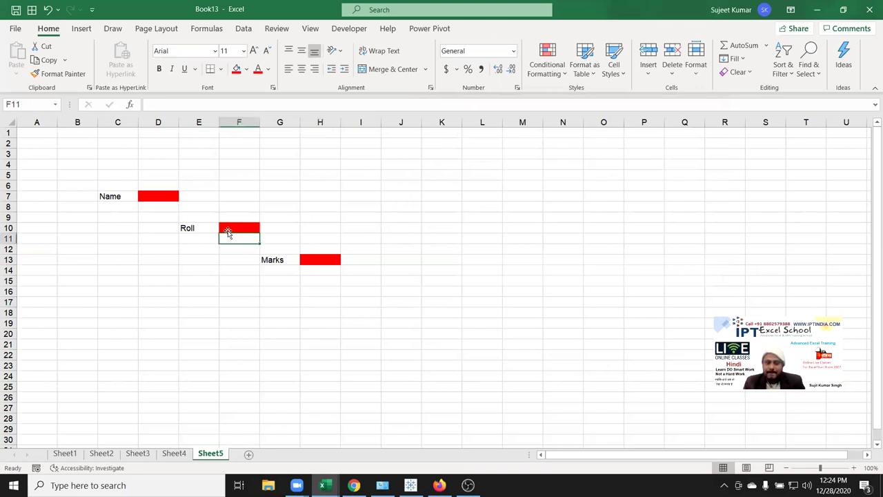
pyautogui.click(236, 227)
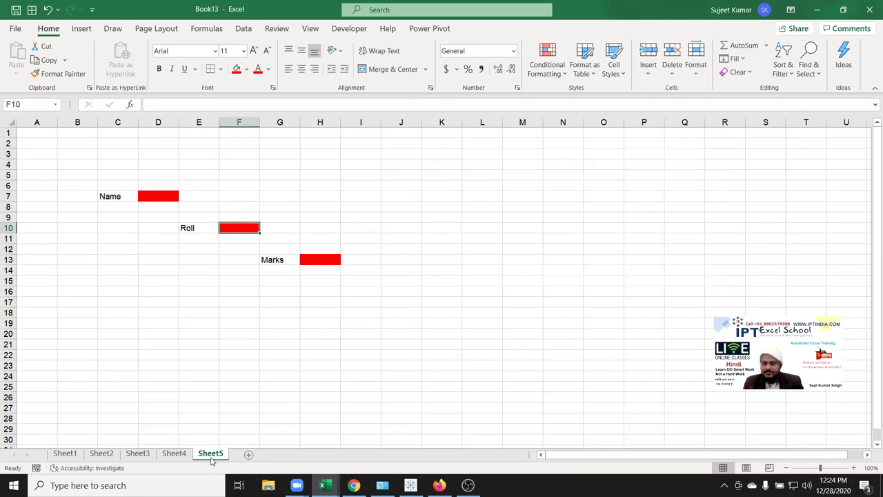
# Protect Sheet5 from its tab menu, allowing only unlocked cells to be selected
pyautogui.rightClick(212, 455)
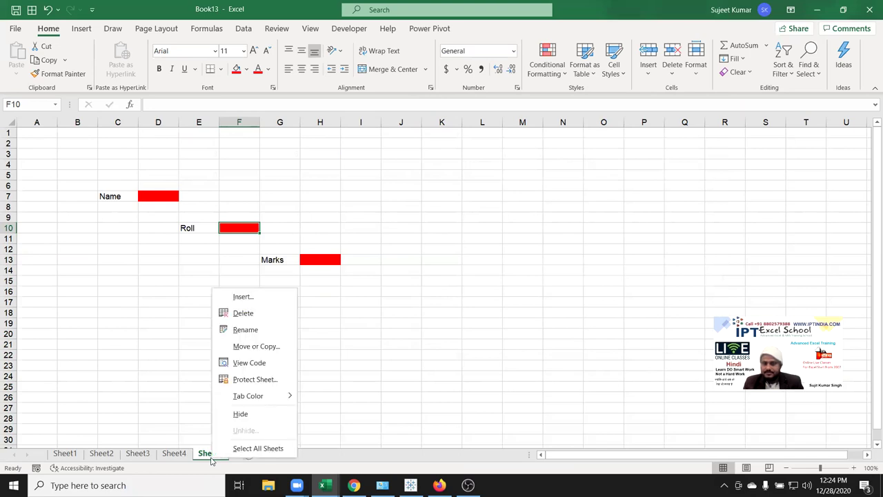
pyautogui.click(255, 379)
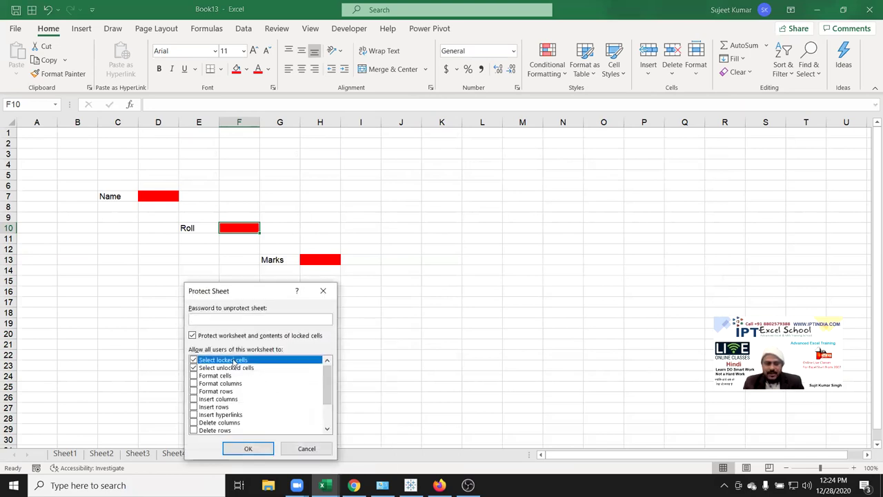
pyautogui.click(193, 368)
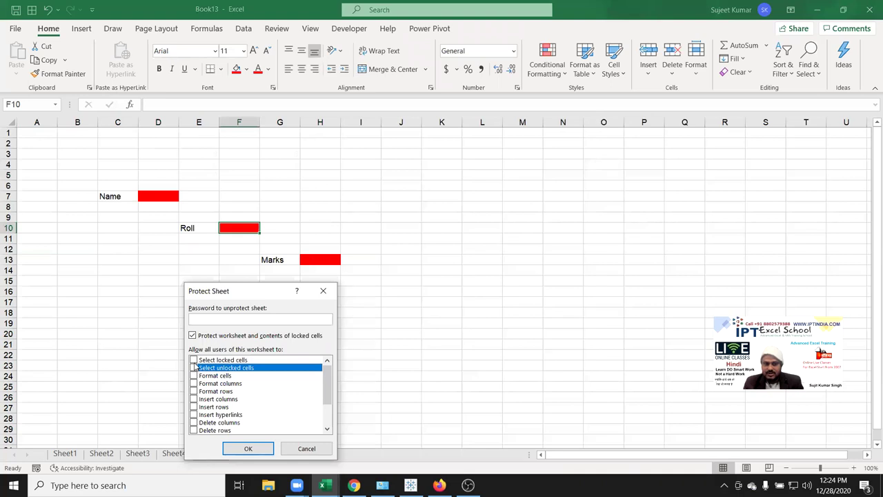
pyautogui.click(193, 361)
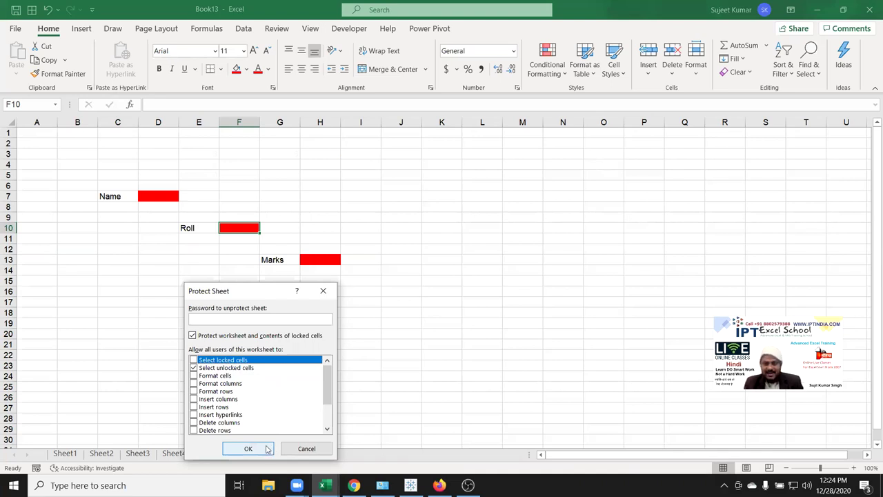
pyautogui.click(267, 449)
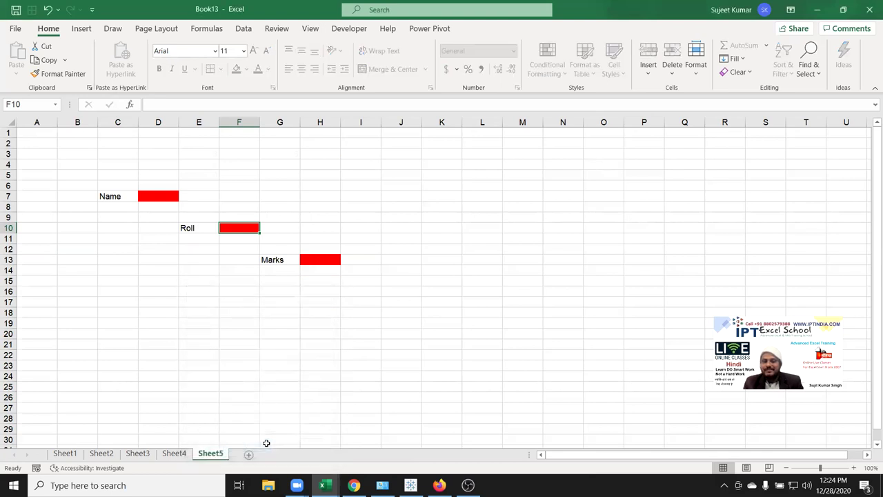
# Tab through Sheet5's unlocked cells and enter a sample name in the Name cell D7
pyautogui.click(164, 197)
pyautogui.press('Tab')
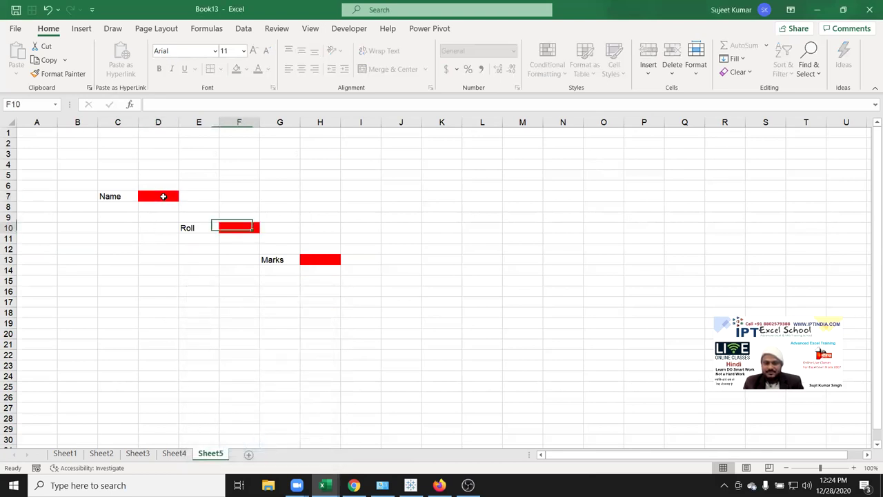
pyautogui.press('Tab')
pyautogui.press('Tab')
pyautogui.press('Tab')
pyautogui.press('Tab')
pyautogui.press('Tab')
pyautogui.press('Tab')
pyautogui.press('Tab')
pyautogui.press('Tab')
pyautogui.press('Tab')
pyautogui.press('Tab')
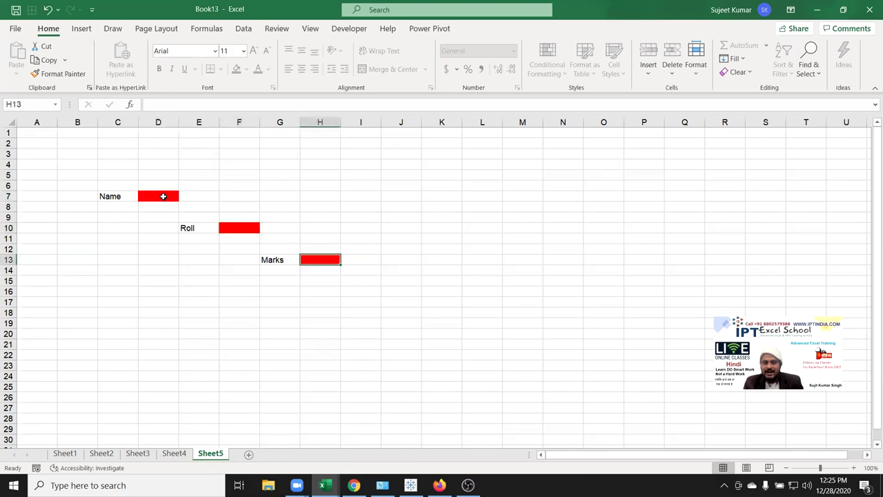
pyautogui.press('Tab')
pyautogui.write('Inder')
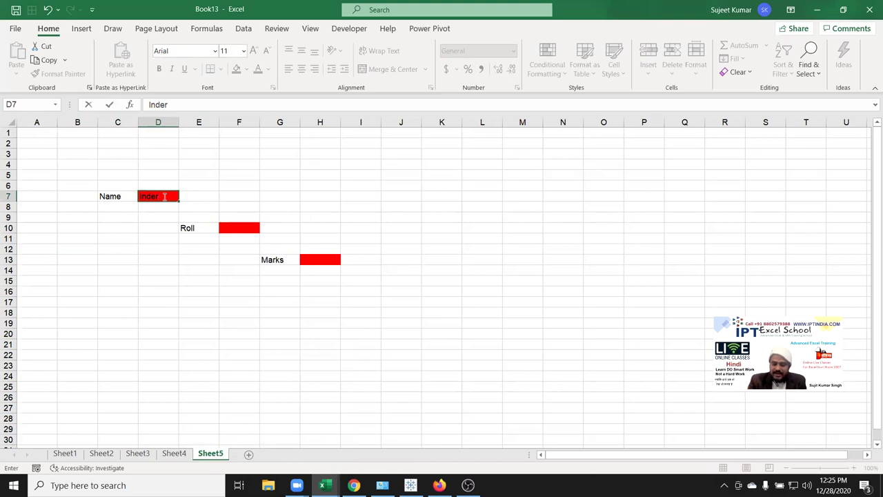
pyautogui.press('Tab')
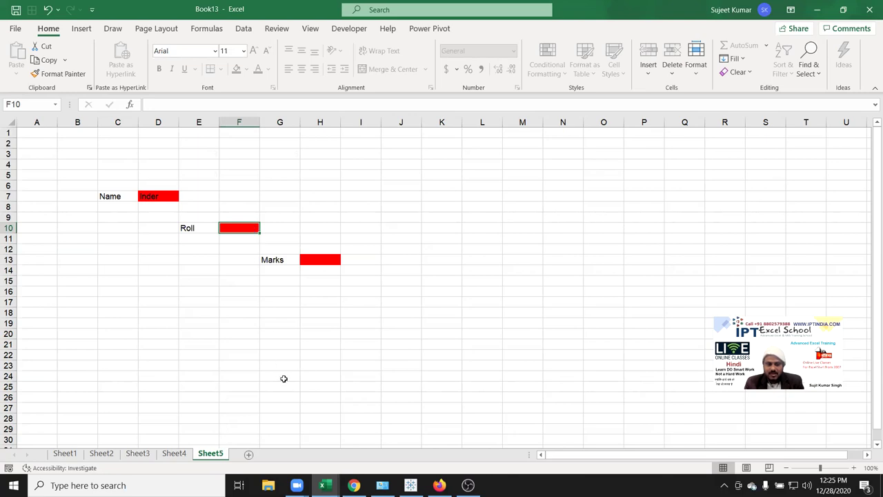
# Add Sheet6 and fill D5:F15 light green, K5:M15 blue and P5:R15 orange
pyautogui.click(249, 454)
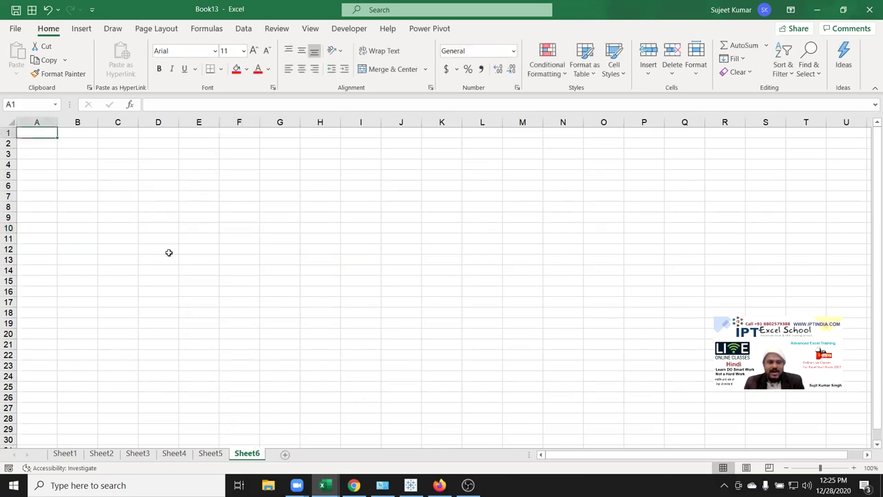
pyautogui.moveTo(148, 174); pyautogui.dragTo(249, 277)
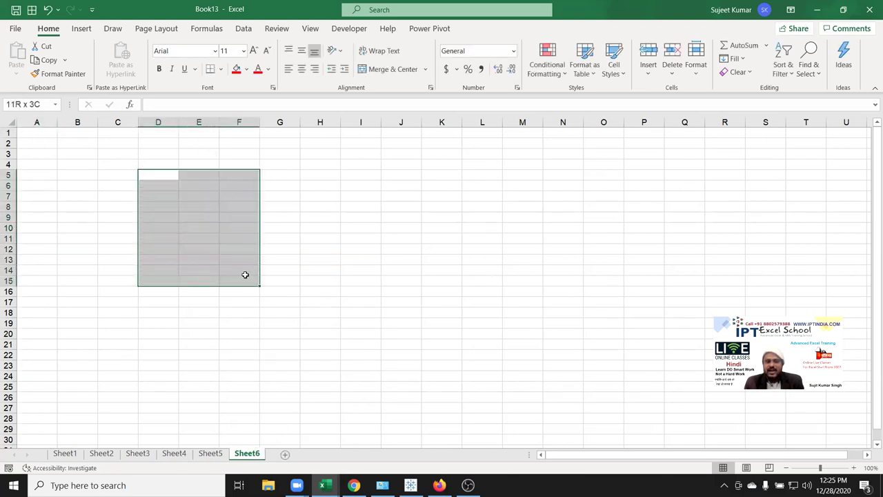
pyautogui.click(248, 69)
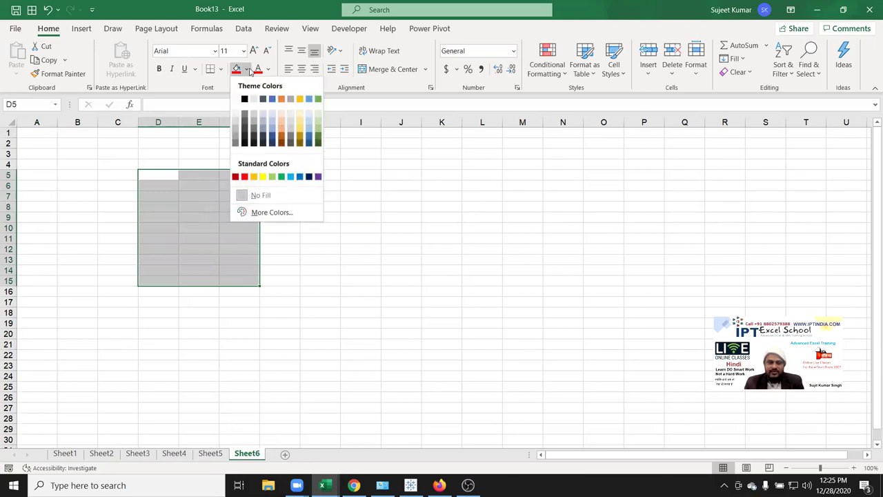
pyautogui.click(272, 177)
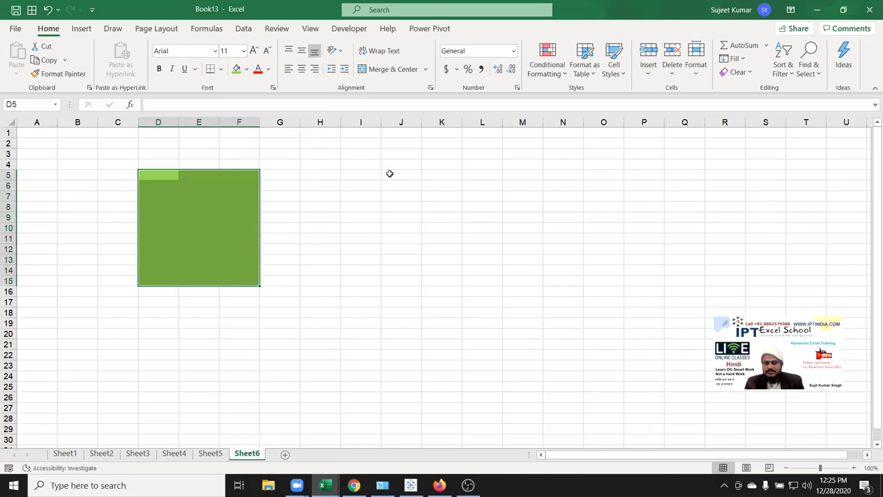
pyautogui.moveTo(433, 178)
pyautogui.mouseDown()
pyautogui.moveTo(540, 263)
pyautogui.moveTo(524, 278)
pyautogui.mouseUp()
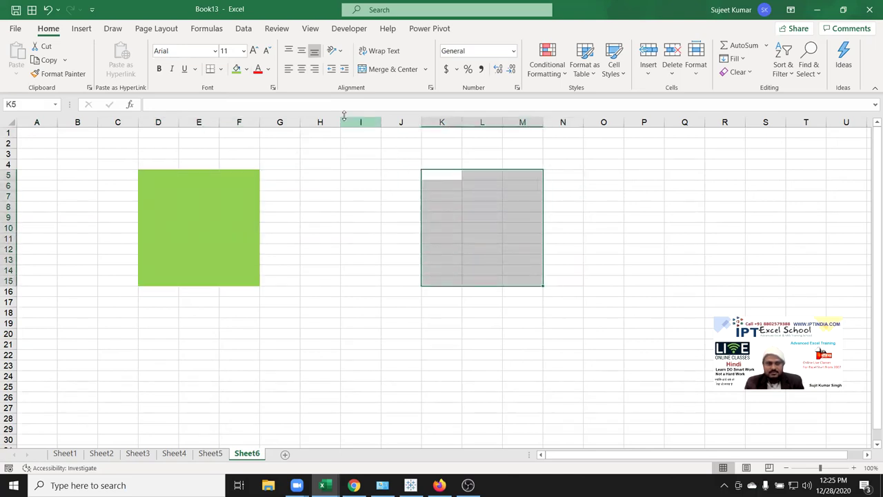
pyautogui.click(246, 69)
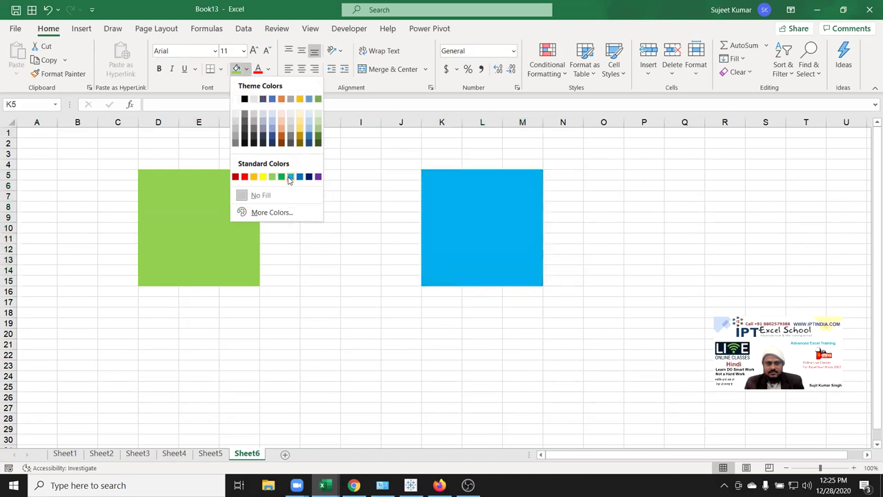
pyautogui.click(301, 178)
pyautogui.click(333, 221)
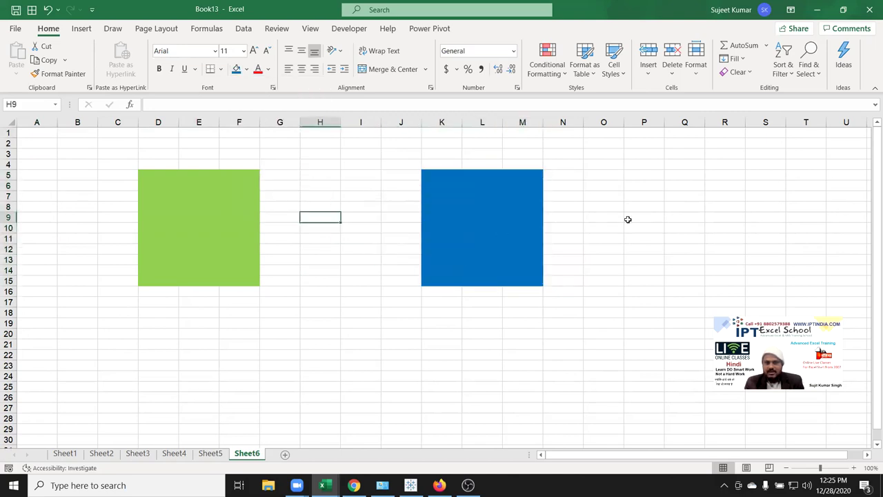
pyautogui.moveTo(652, 173)
pyautogui.mouseDown()
pyautogui.moveTo(732, 270)
pyautogui.moveTo(722, 283)
pyautogui.mouseUp()
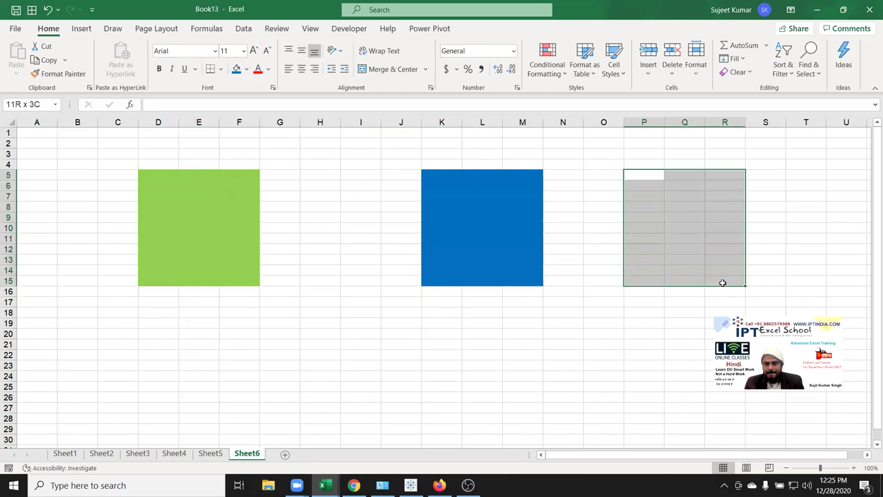
pyautogui.click(247, 69)
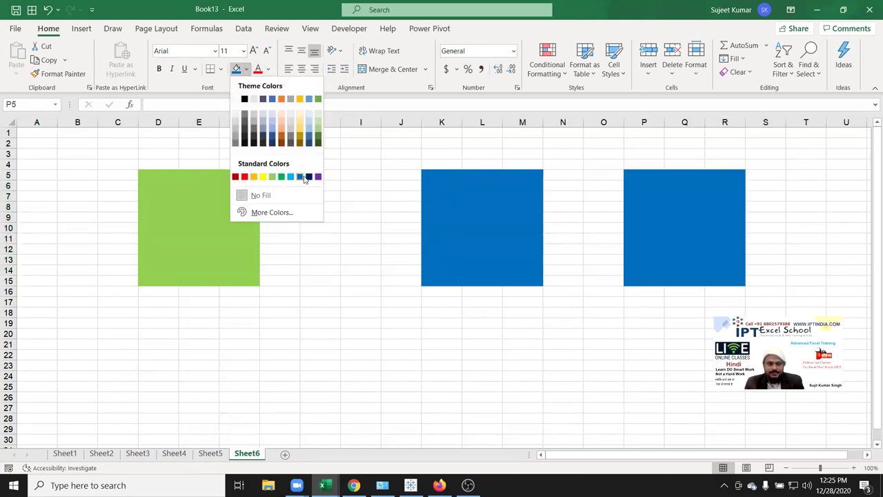
pyautogui.click(254, 177)
pyautogui.click(176, 164)
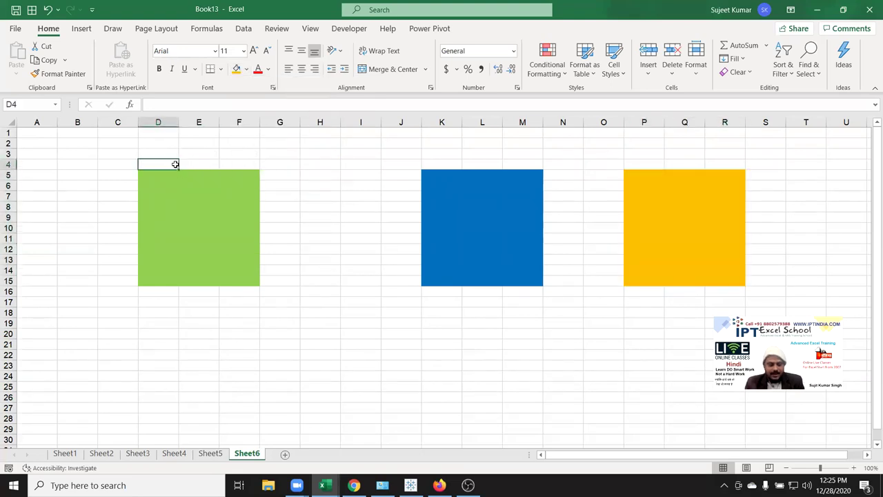
# Type the labels A, B and C into cells D4, K4 and P4
pyautogui.write('B')
pyautogui.press('Escape')
pyautogui.write('A')
pyautogui.click(442, 164)
pyautogui.write('B')
pyautogui.click(642, 166)
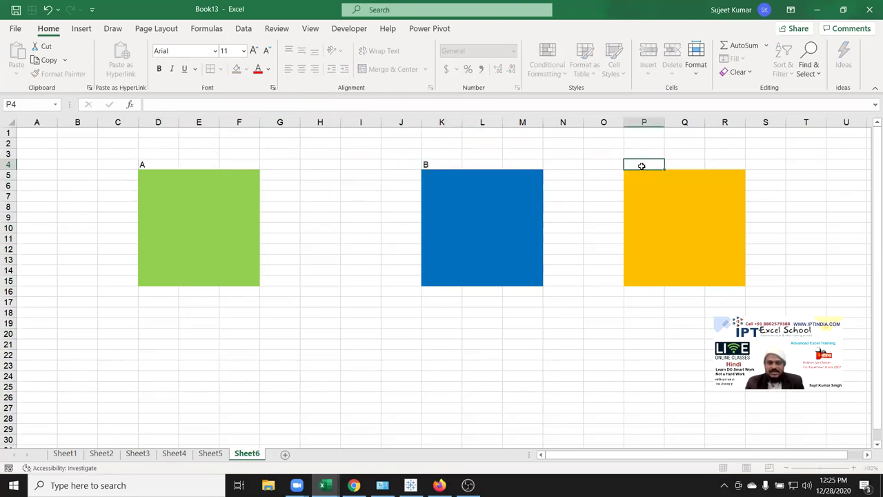
pyautogui.write('C')
pyautogui.press('Return')
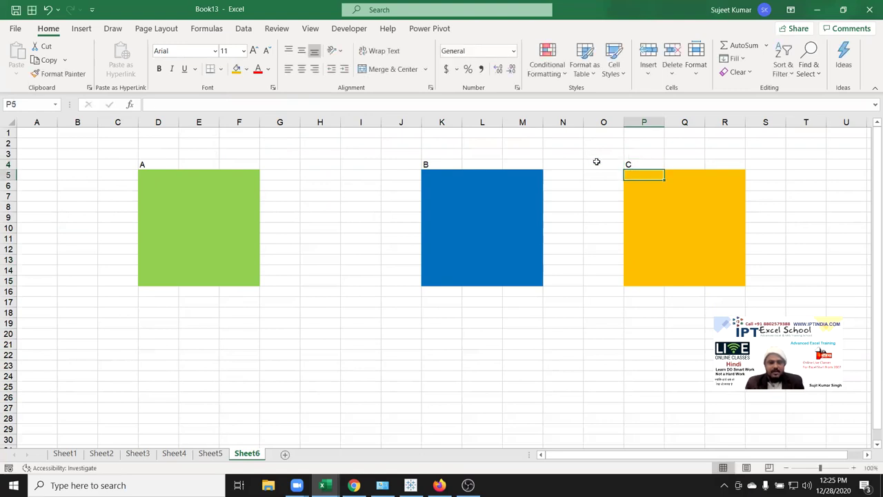
# Click through cells in the green, blue and orange blocks to check them
pyautogui.click(180, 195)
pyautogui.click(551, 243)
pyautogui.click(647, 258)
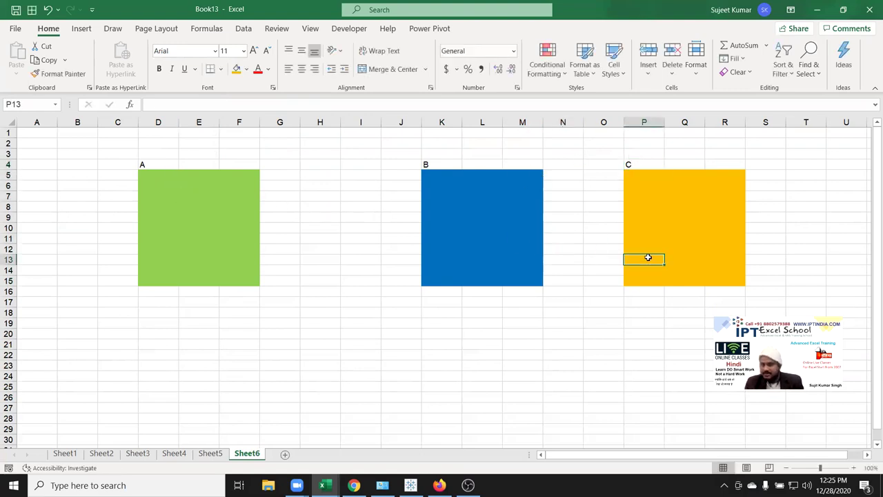
pyautogui.click(189, 250)
pyautogui.click(499, 249)
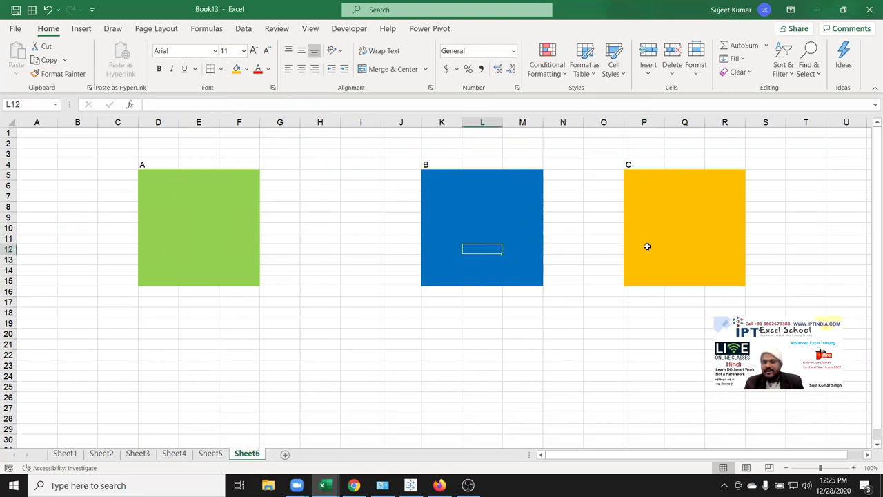
pyautogui.click(647, 246)
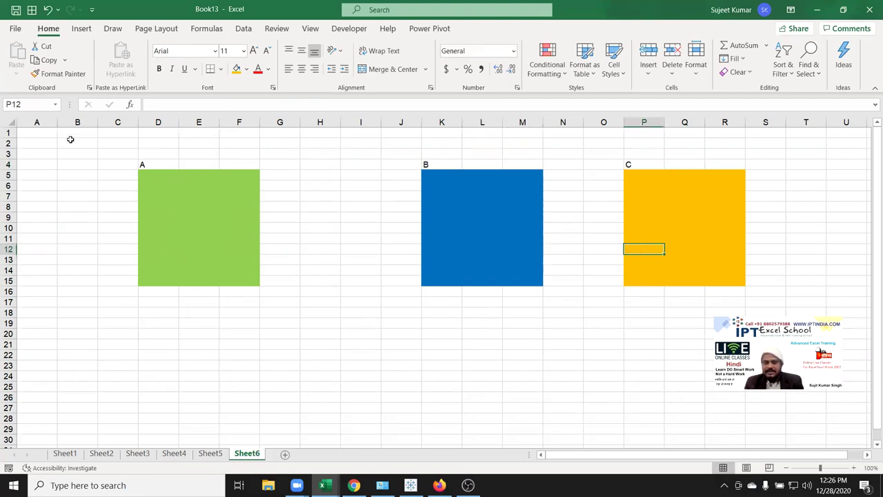
pyautogui.moveTo(27, 132); pyautogui.dragTo(708, 364)
pyautogui.click(612, 347)
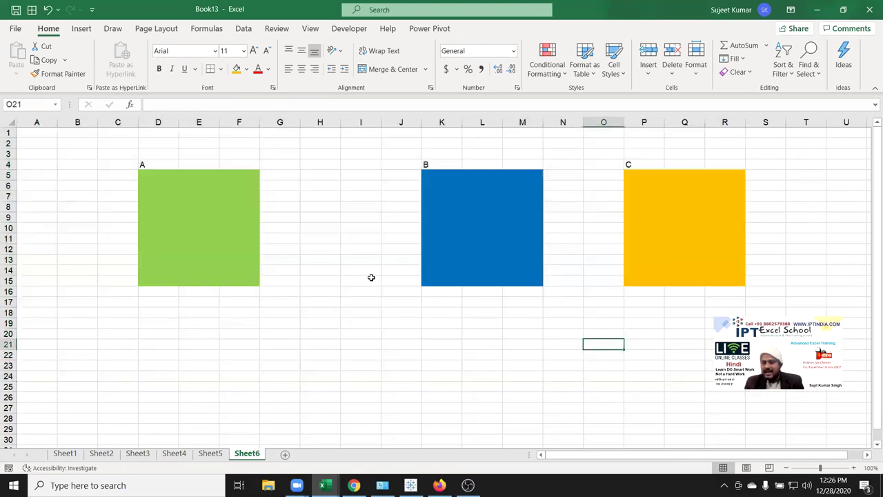
pyautogui.click(230, 251)
pyautogui.click(469, 271)
pyautogui.click(636, 270)
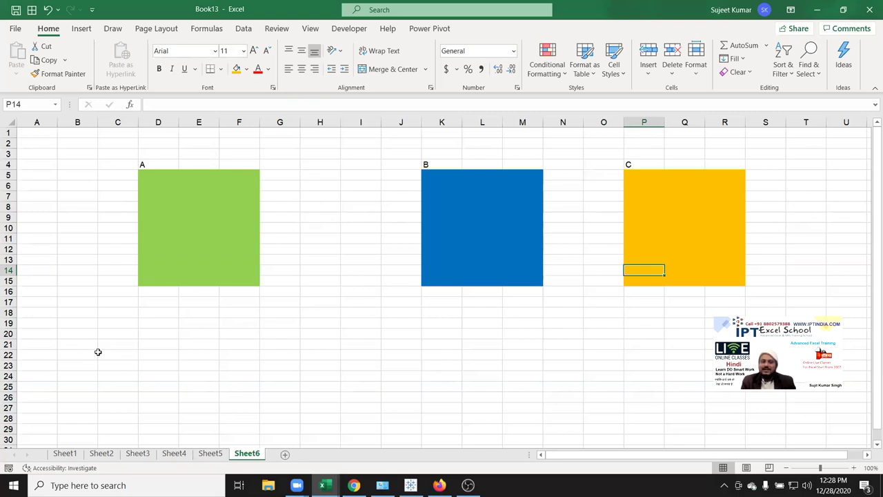
pyautogui.click(189, 197)
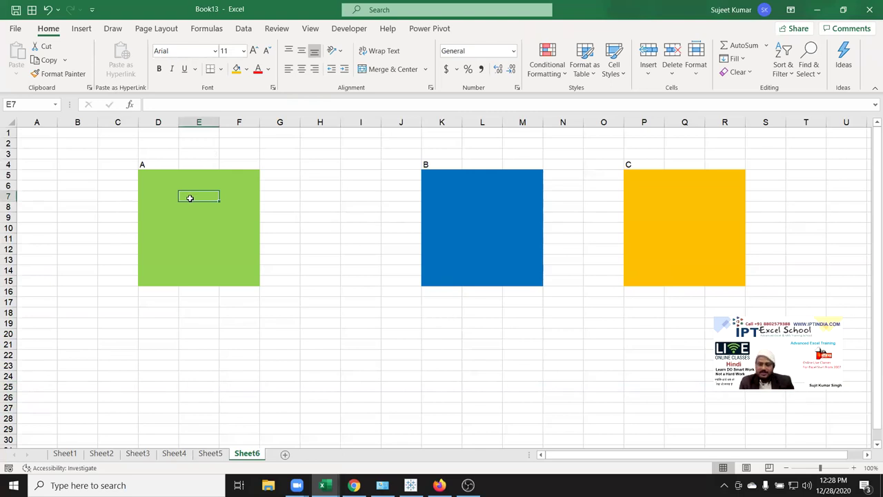
pyautogui.click(148, 174)
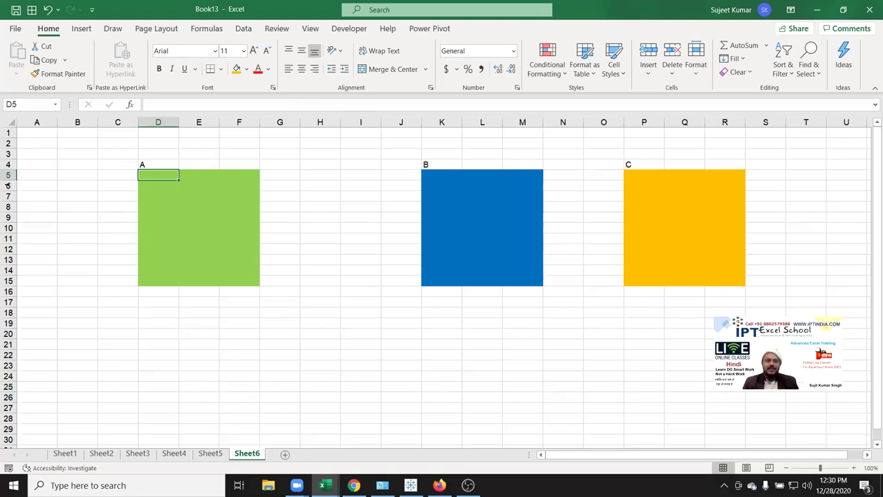
# Move from the Developer tab to the Review tab's protection tools above Sheet6
pyautogui.moveTo(172, 177)
pyautogui.mouseDown()
pyautogui.moveTo(238, 286)
pyautogui.moveTo(153, 174)
pyautogui.mouseUp()
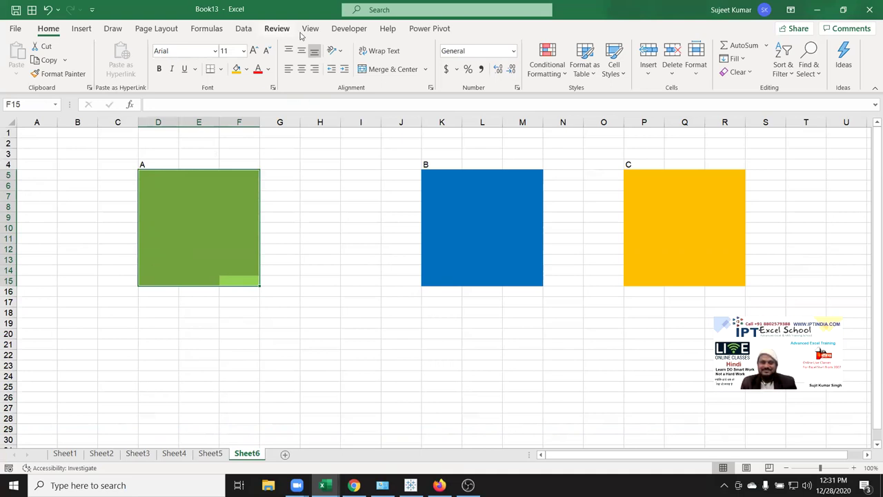
pyautogui.click(350, 31)
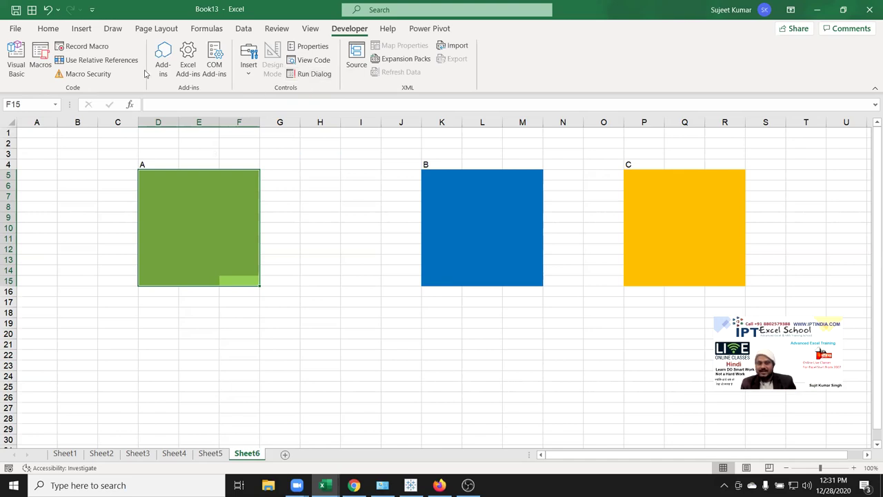
pyautogui.click(289, 34)
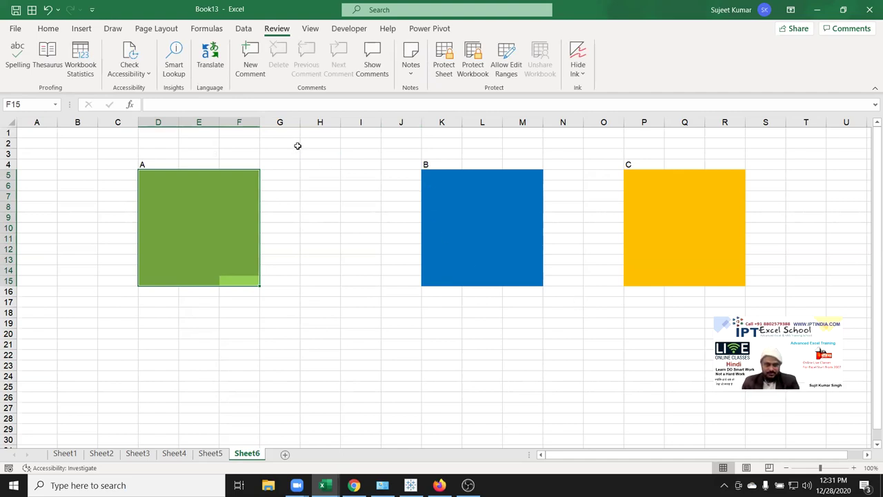
# Add editable range A over D5:F15 with a confirmed password in Allow Users to Edit Ranges
pyautogui.click(500, 72)
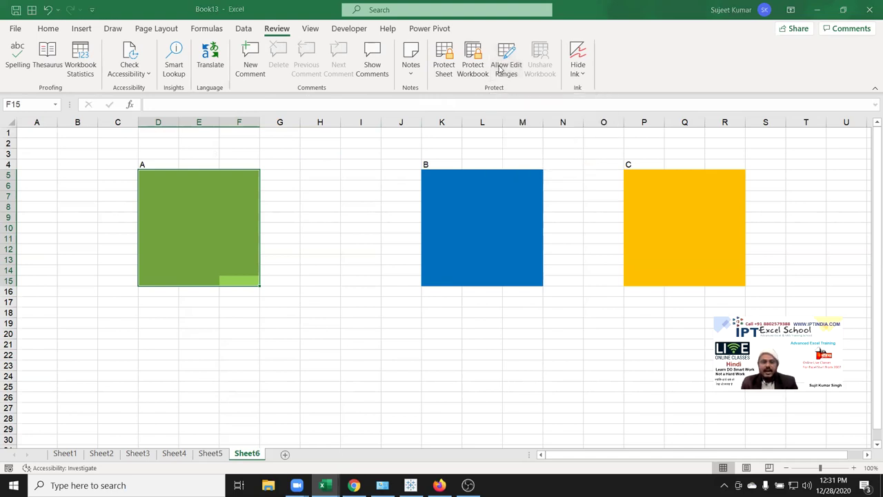
pyautogui.moveTo(311, 147); pyautogui.dragTo(482, 149)
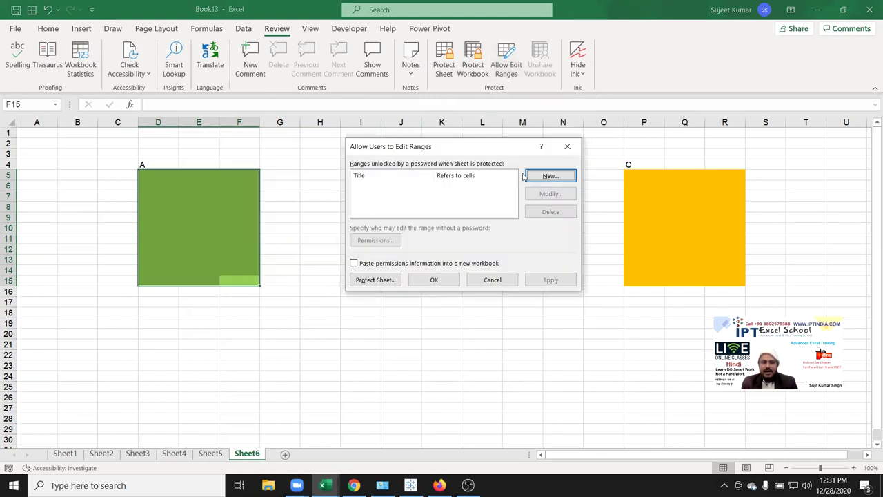
pyautogui.click(542, 178)
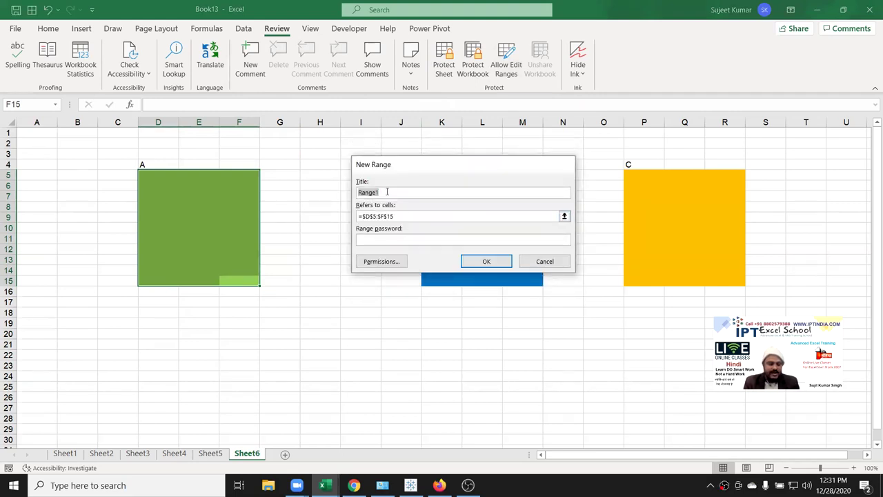
pyautogui.write('A')
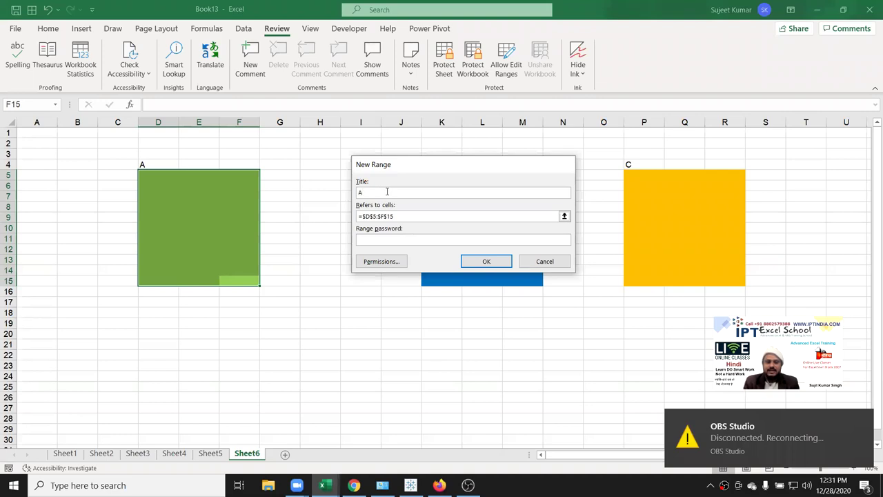
pyautogui.write('1')
pyautogui.click(480, 262)
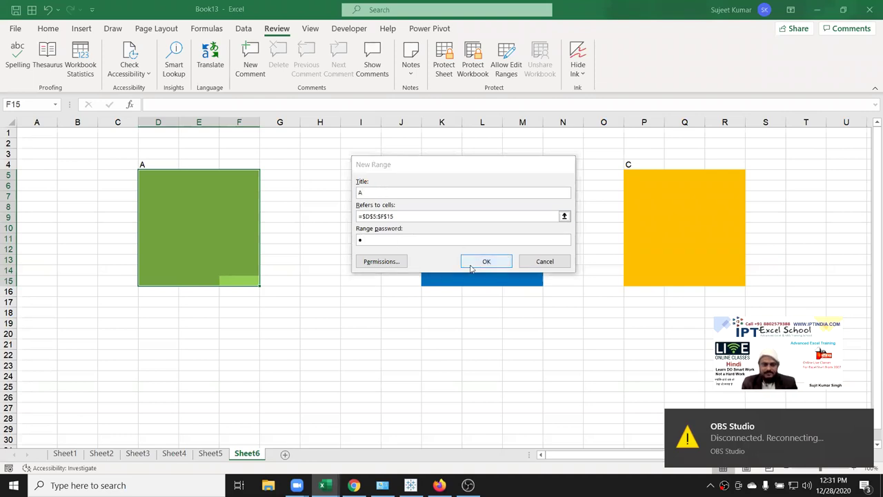
pyautogui.write('1')
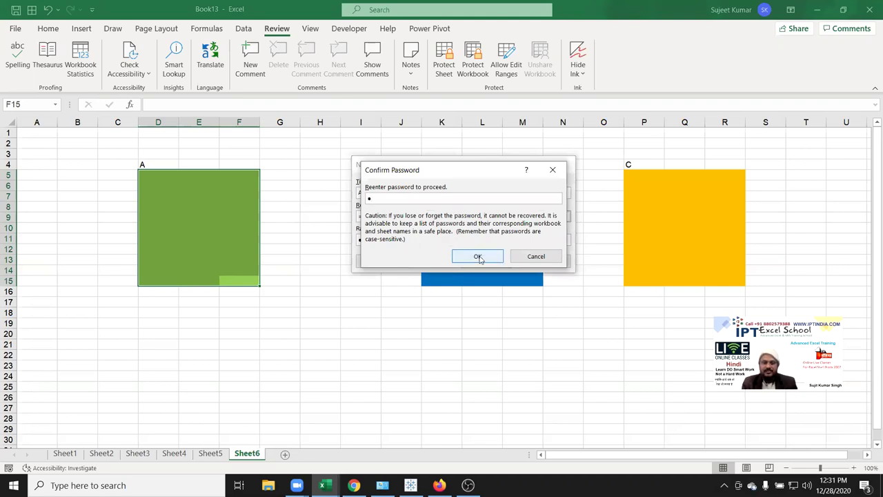
pyautogui.click(477, 256)
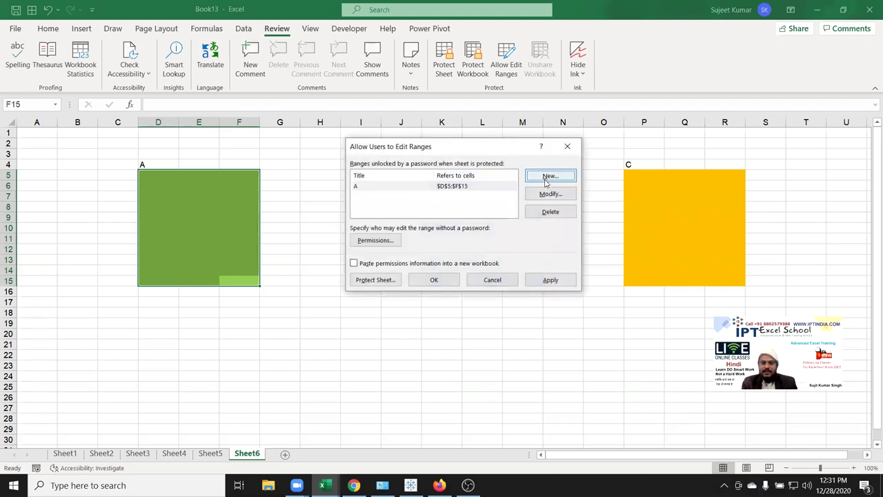
pyautogui.click(550, 176)
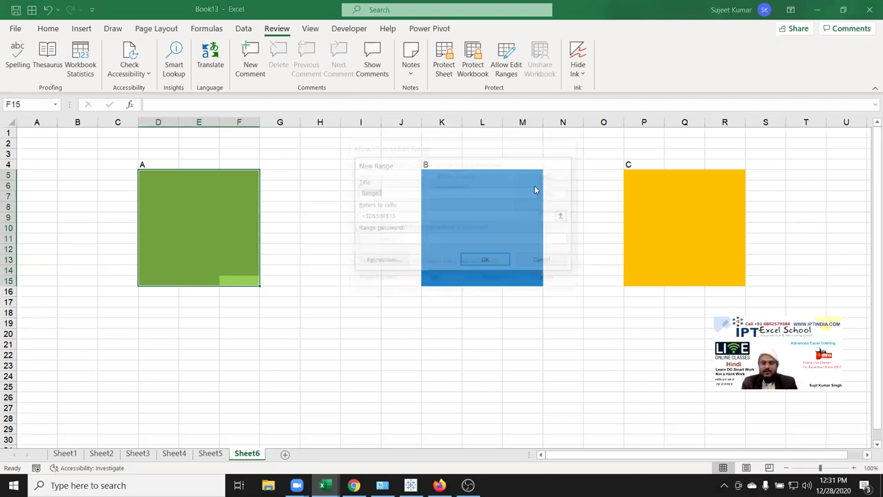
# Define Range2 over K5:M15 with a confirmed password
pyautogui.click(564, 216)
pyautogui.moveTo(424, 173)
pyautogui.mouseDown()
pyautogui.moveTo(501, 264)
pyautogui.moveTo(542, 283)
pyautogui.mouseUp()
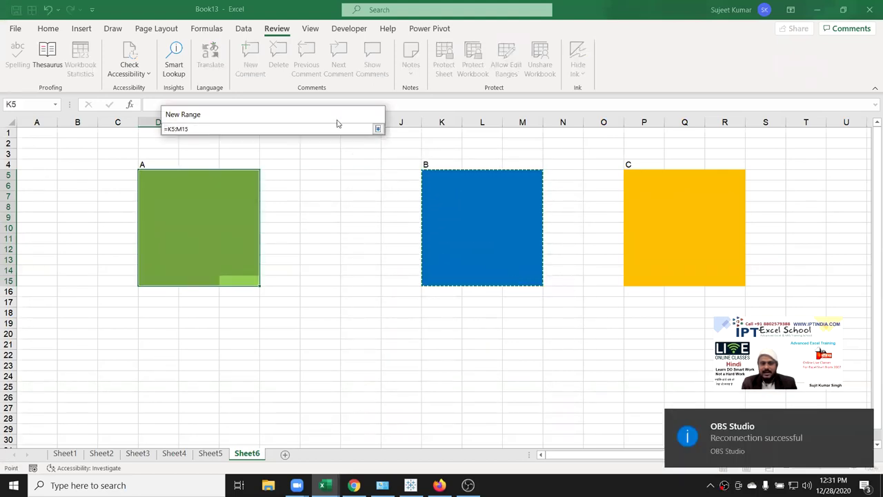
pyautogui.click(378, 130)
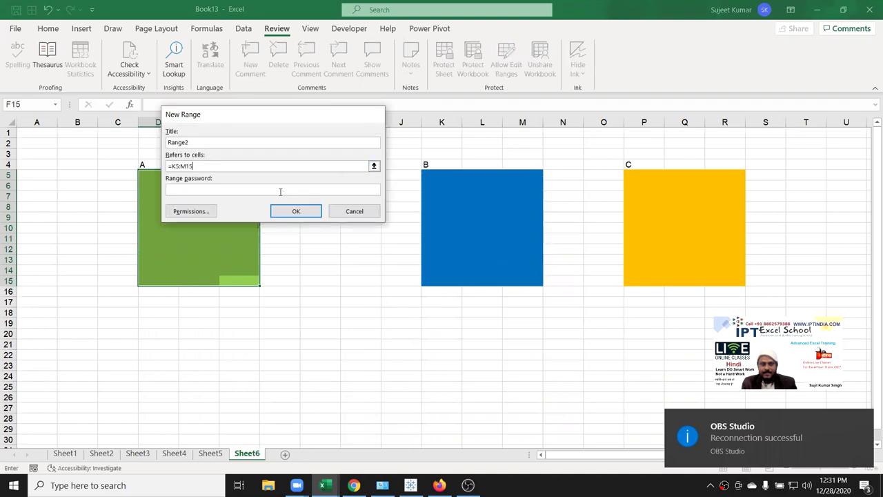
pyautogui.write('1')
pyautogui.click(292, 214)
pyautogui.write('1')
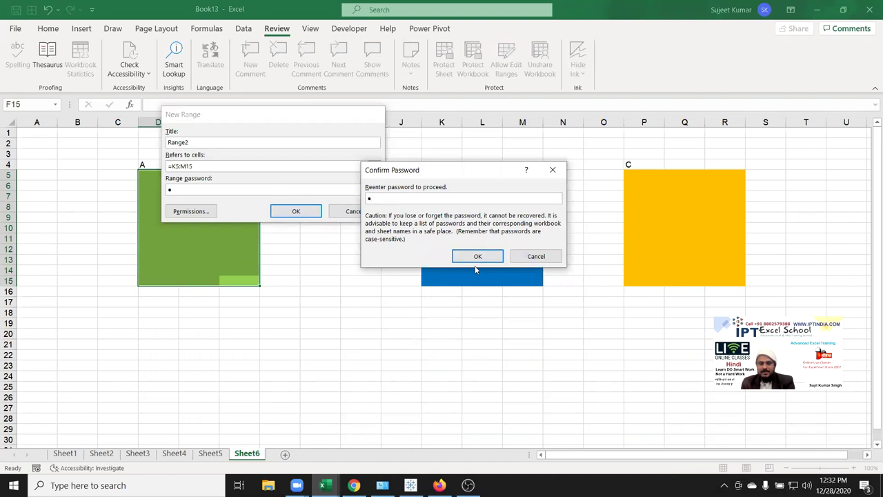
pyautogui.click(477, 257)
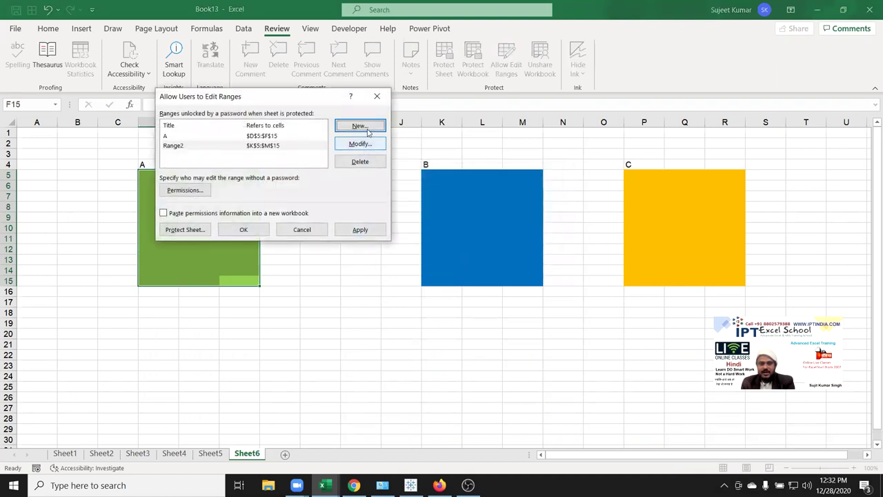
# Add an editable range titled c over P5:R15 with a confirmed password
pyautogui.click(357, 126)
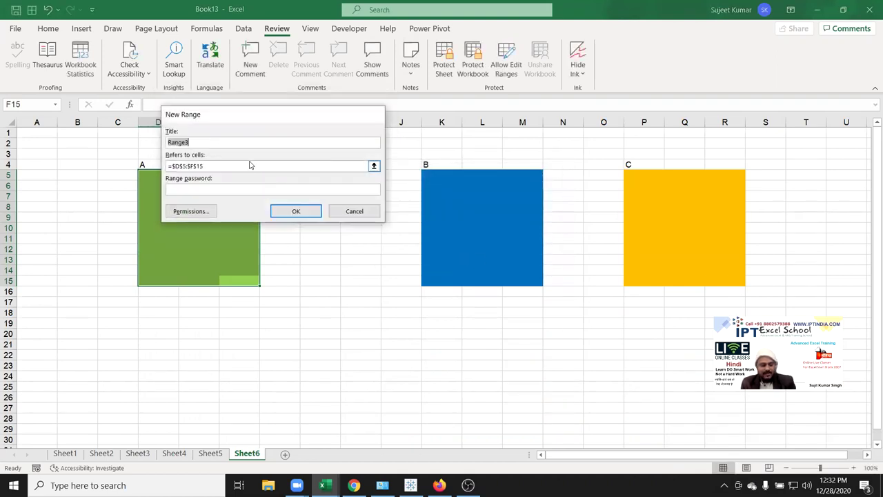
pyautogui.write('c')
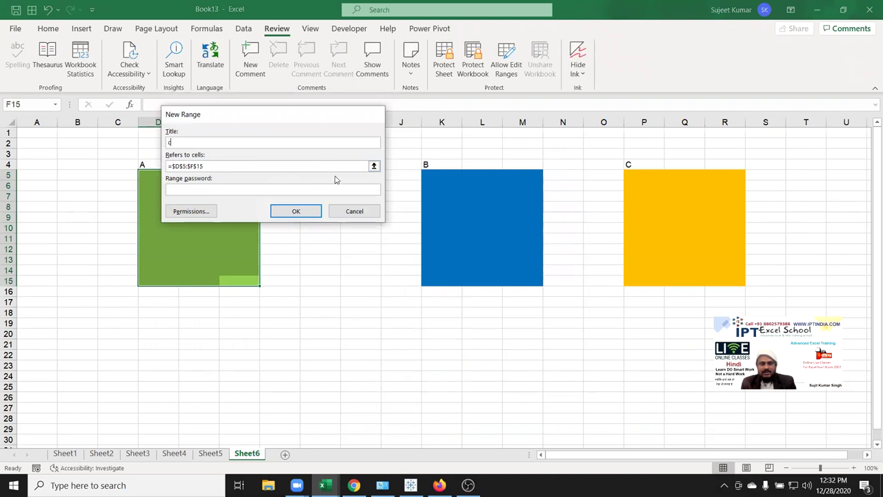
pyautogui.click(374, 166)
pyautogui.moveTo(645, 177); pyautogui.dragTo(721, 279)
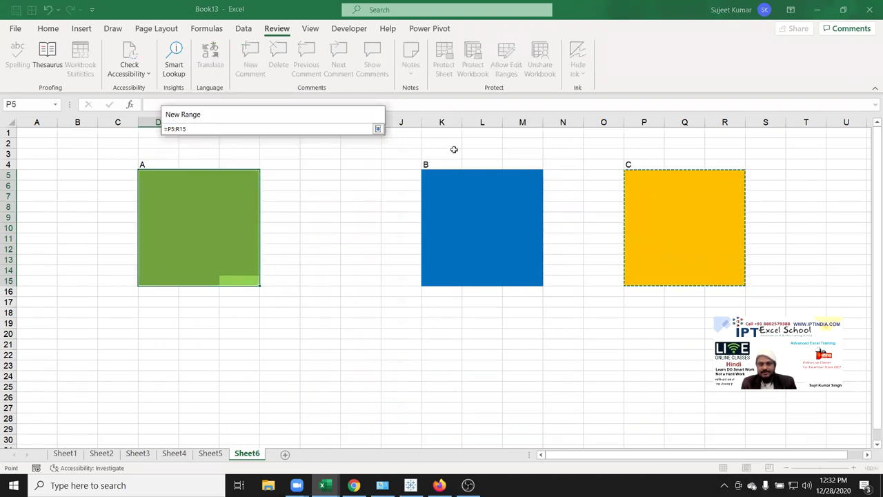
pyautogui.click(378, 129)
pyautogui.click(292, 190)
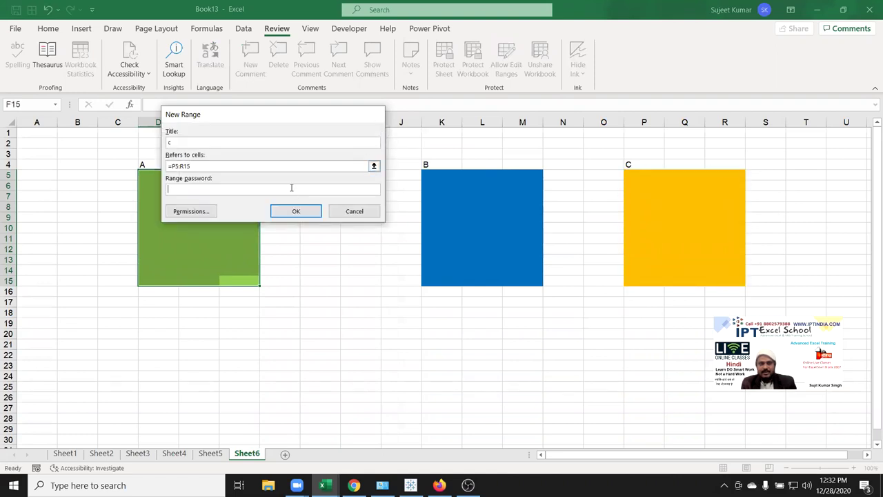
pyautogui.write('1')
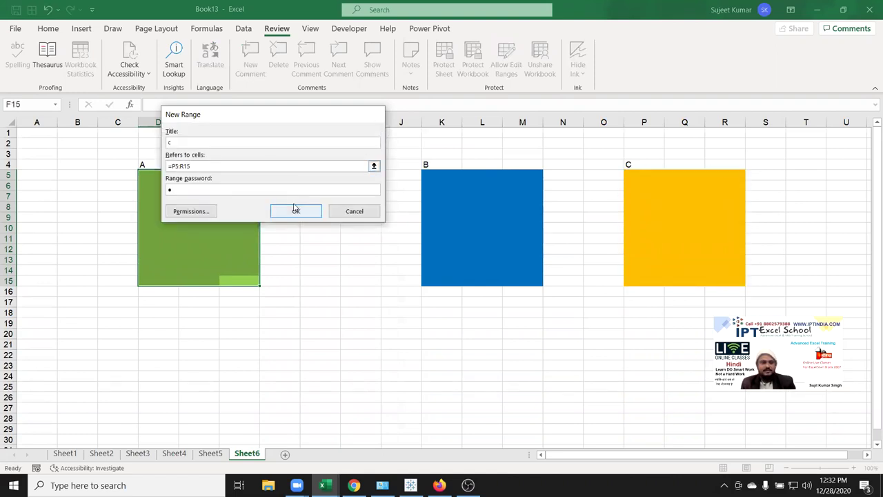
pyautogui.click(295, 208)
pyautogui.write('1')
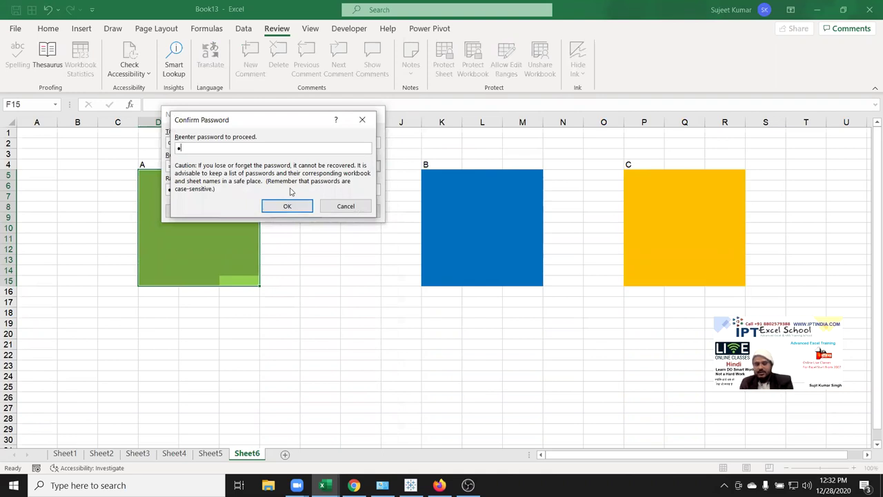
pyautogui.click(292, 207)
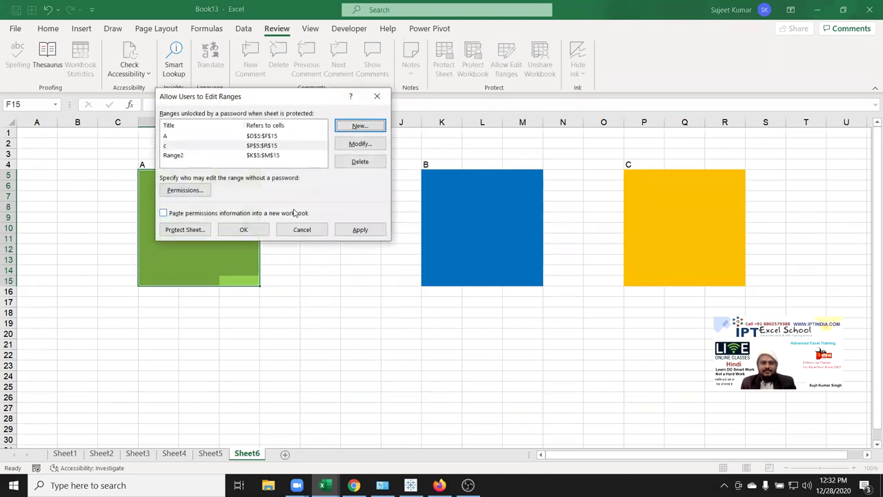
# Apply and accept the editable ranges, then enter cd in F11
pyautogui.click(351, 234)
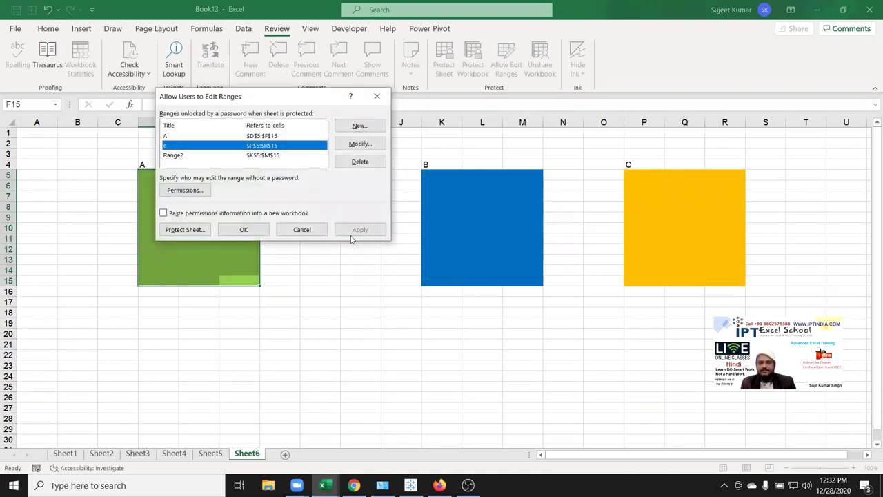
pyautogui.click(243, 229)
pyautogui.click(238, 234)
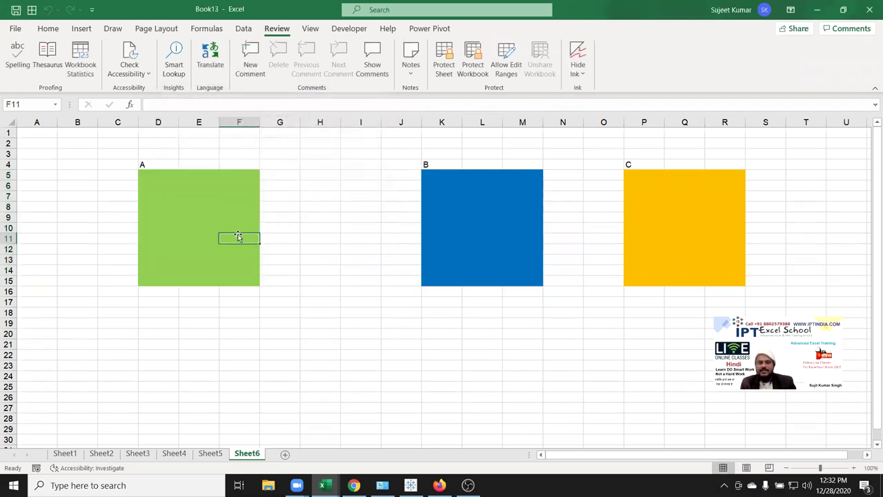
pyautogui.write('cd')
pyautogui.click(449, 241)
# Enter v in K11 and in P11
pyautogui.write('v')
pyautogui.click(629, 236)
pyautogui.write('v')
pyautogui.click(550, 267)
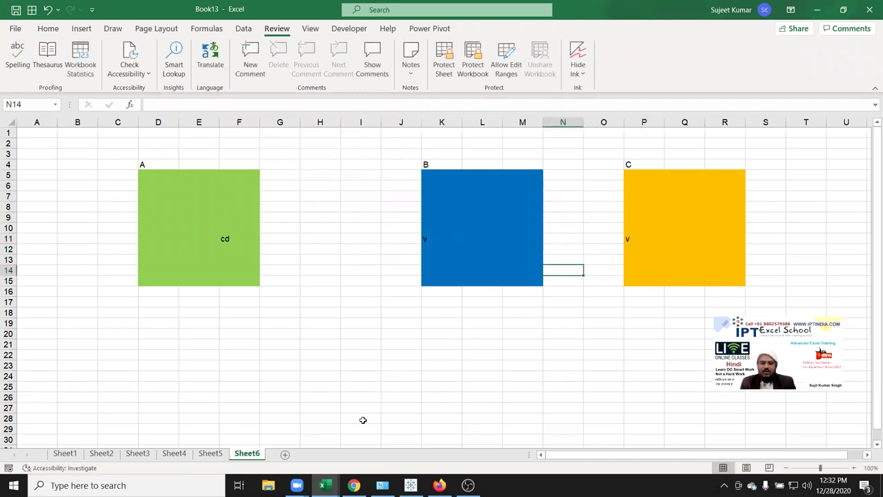
# Protect Sheet6 from its tab menu, keeping the default Protect Sheet options
pyautogui.rightClick(251, 453)
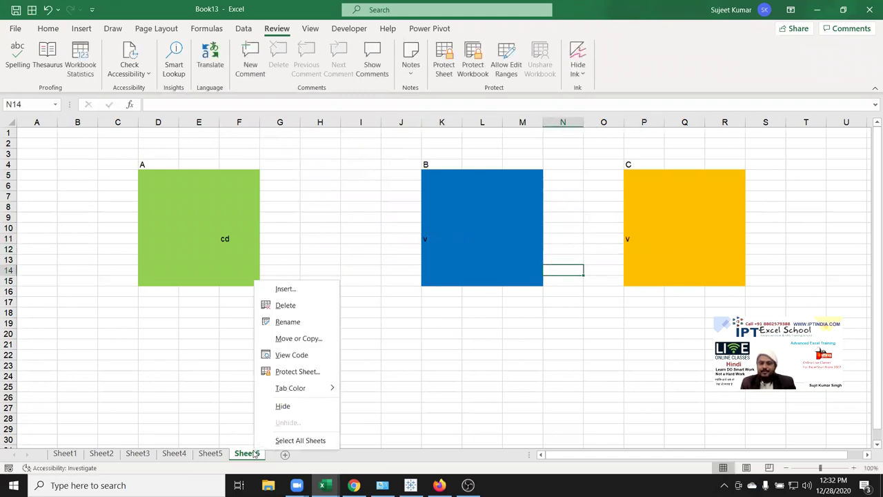
pyautogui.click(302, 371)
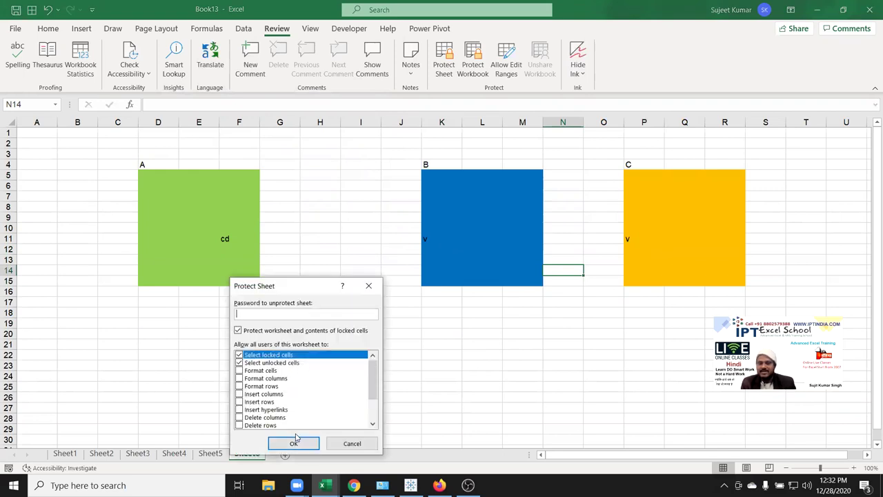
pyautogui.click(295, 441)
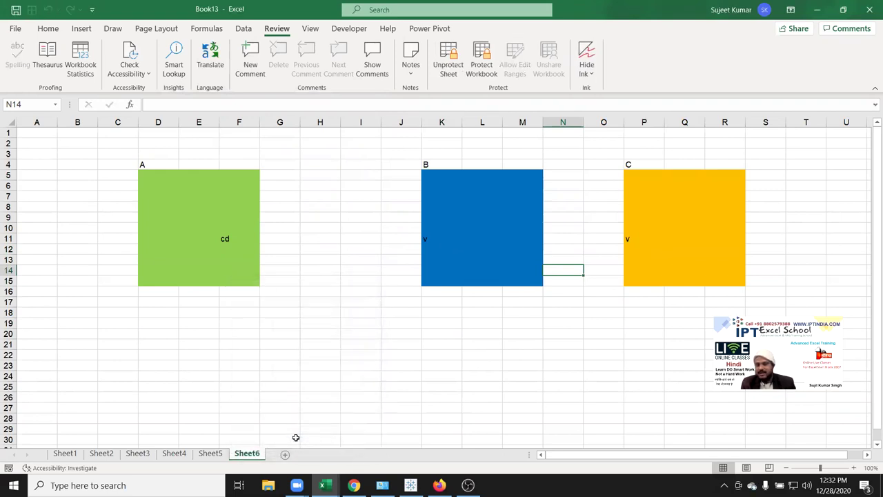
# Confirm G24 is locked, then unlock range A with its password via F9
pyautogui.doubleClick(279, 375)
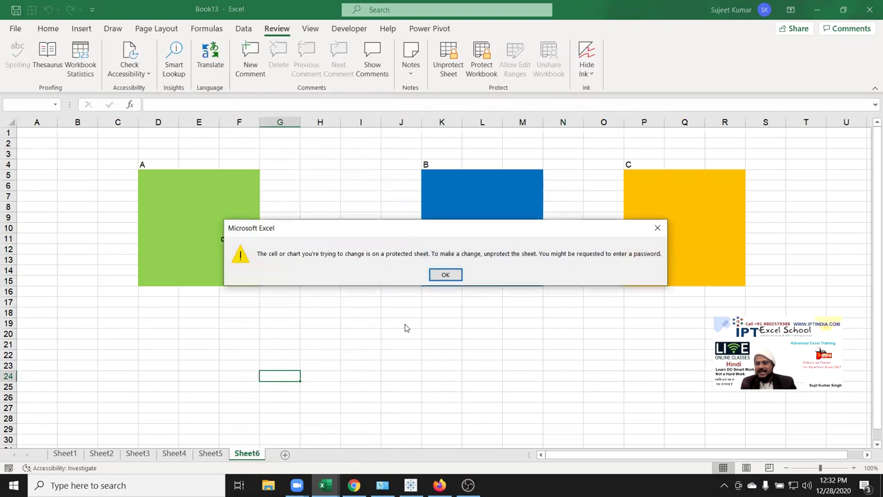
pyautogui.click(456, 280)
pyautogui.doubleClick(232, 215)
pyautogui.press('BackSpace')
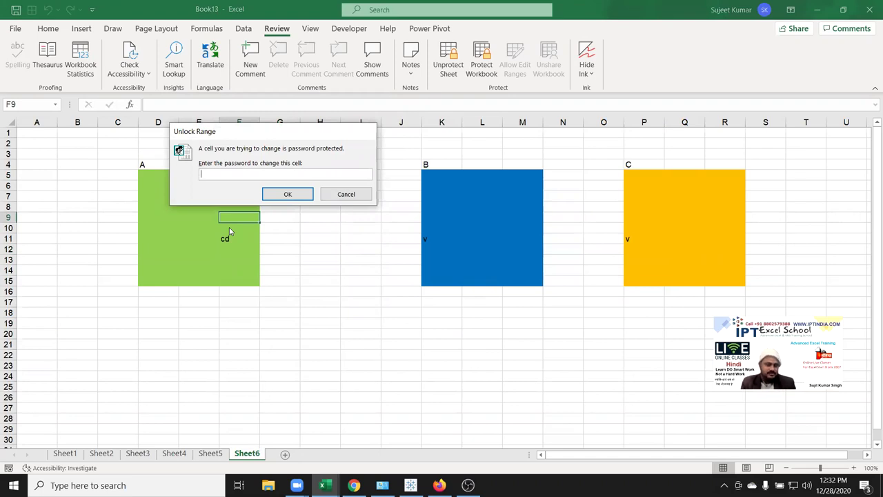
pyautogui.write('1')
pyautogui.press('Return')
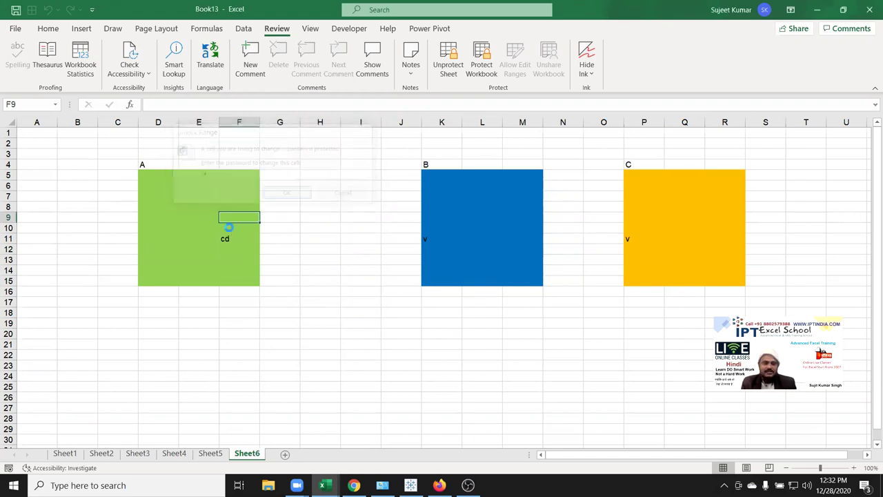
# Type sdf into D9, E8 and E12 and dsf into F10
pyautogui.click(162, 214)
pyautogui.write('sdf')
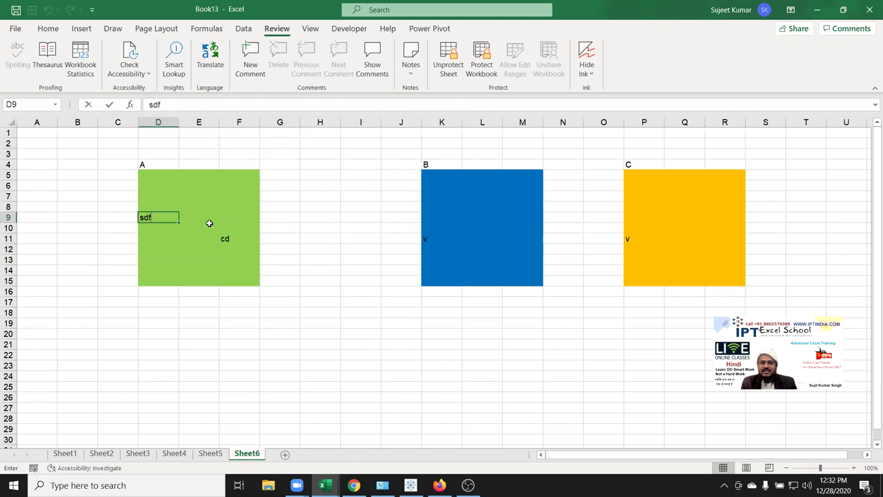
pyautogui.click(207, 206)
pyautogui.write('sdf')
pyautogui.click(234, 227)
pyautogui.write('dsf')
pyautogui.click(186, 249)
pyautogui.write('sdf')
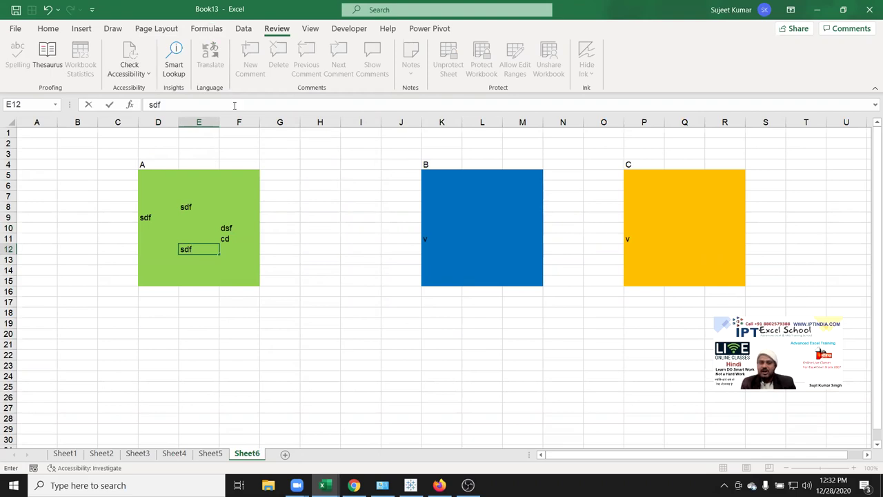
pyautogui.click(242, 196)
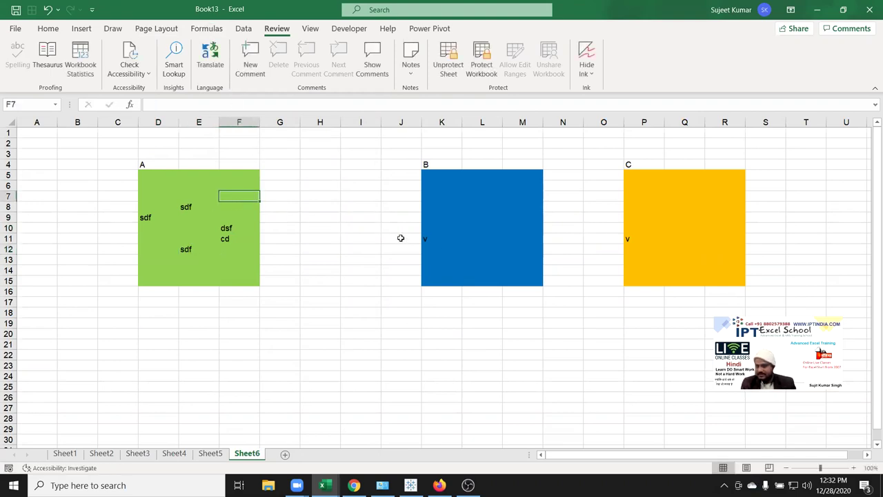
# Test K12 in Range2 with a wrong password and dismiss the rejection alert
pyautogui.click(451, 248)
pyautogui.doubleClick(453, 248)
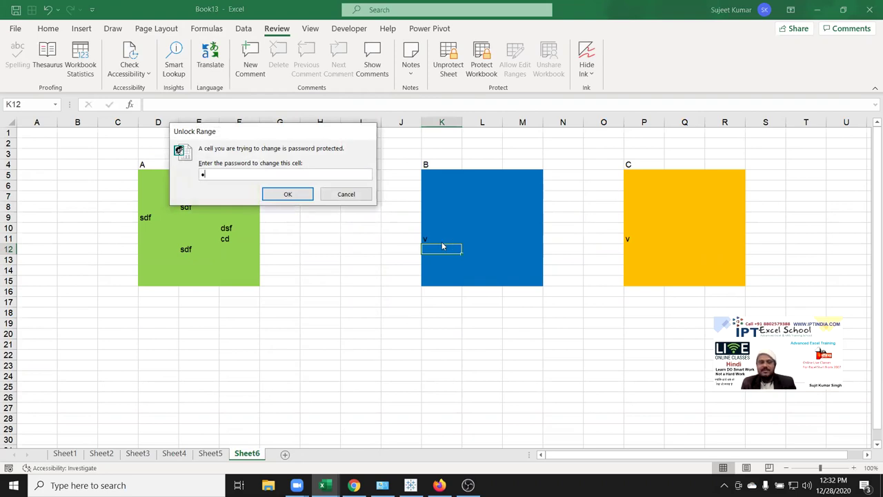
pyautogui.press('Return')
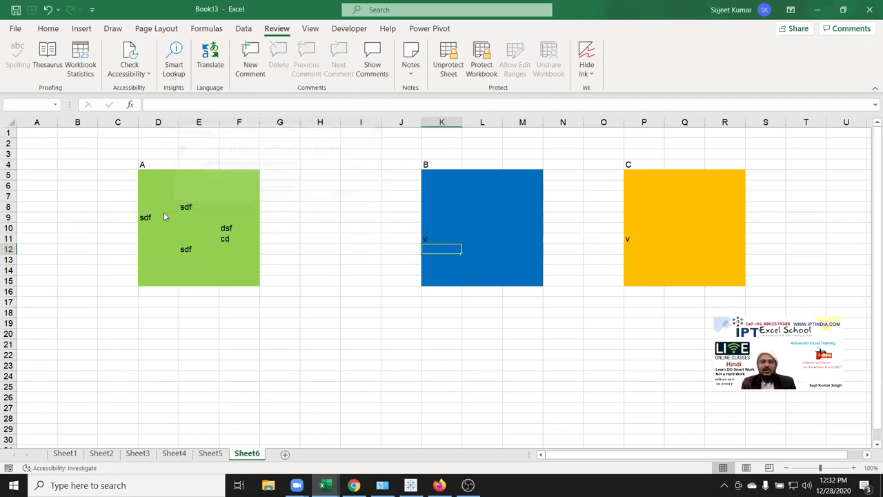
pyautogui.press('Return')
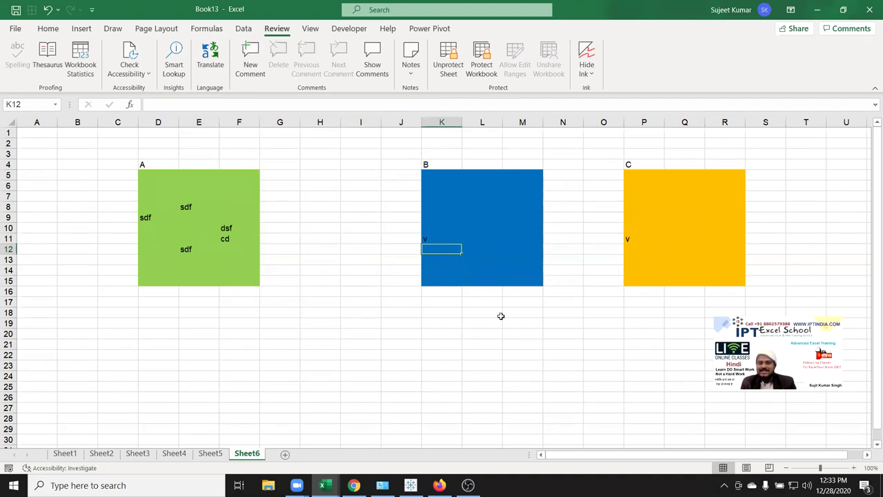
pyautogui.click(683, 278)
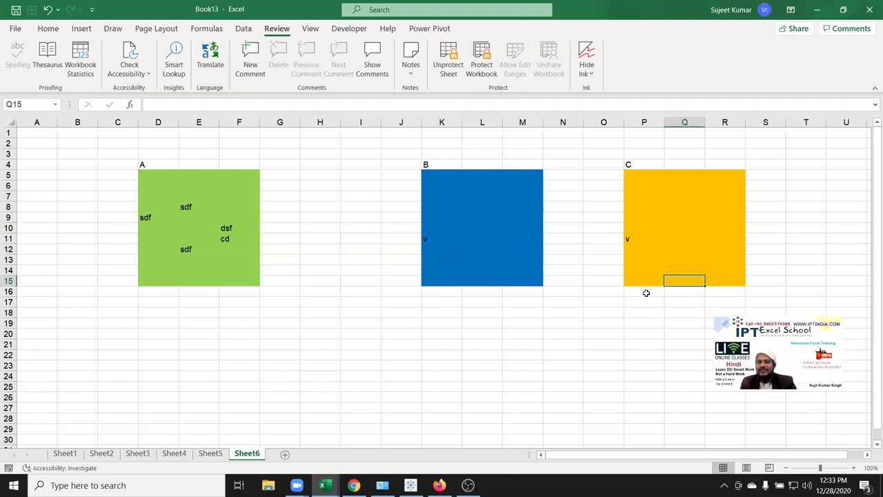
pyautogui.click(463, 62)
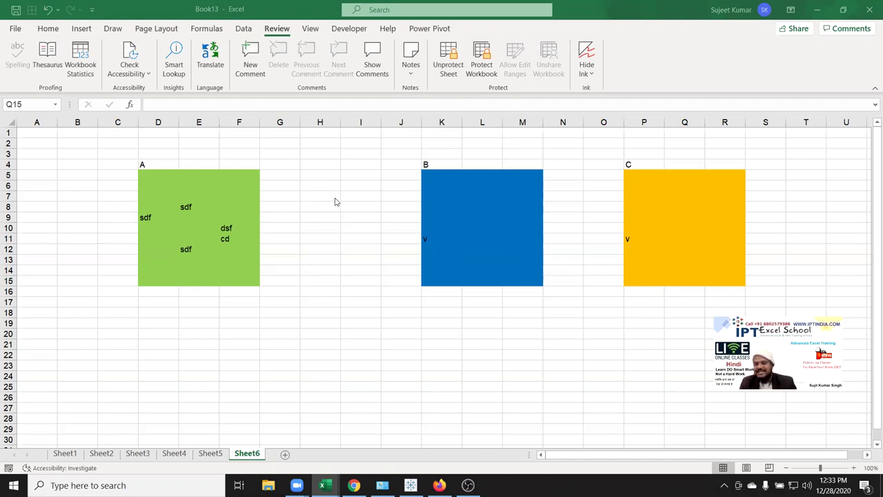
# Delete the Sheet6 tab and confirm the permanent deletion
pyautogui.click(254, 454)
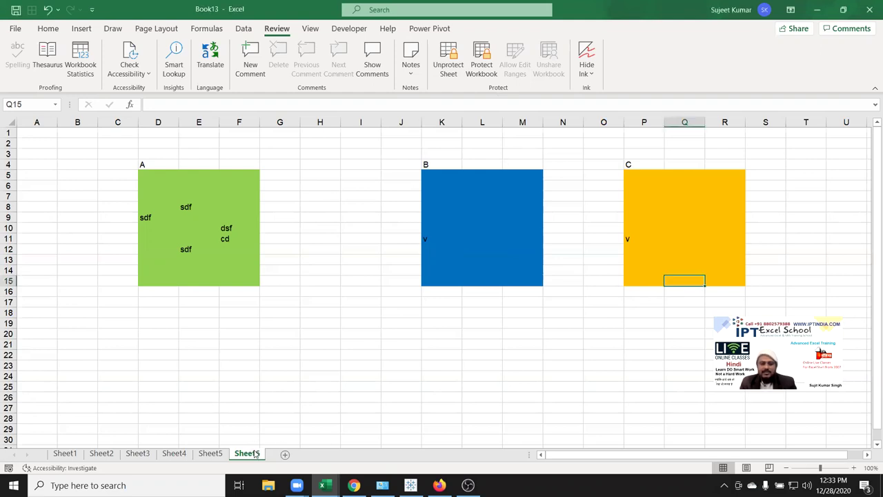
pyautogui.rightClick(255, 453)
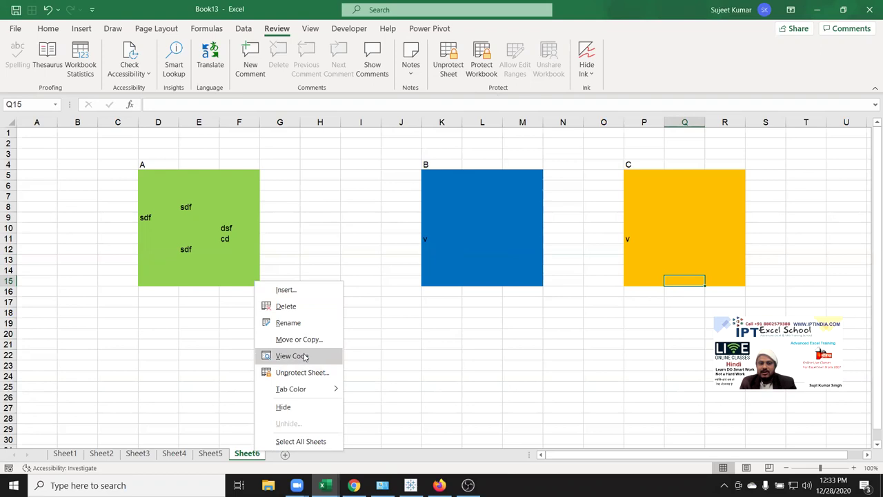
pyautogui.click(300, 304)
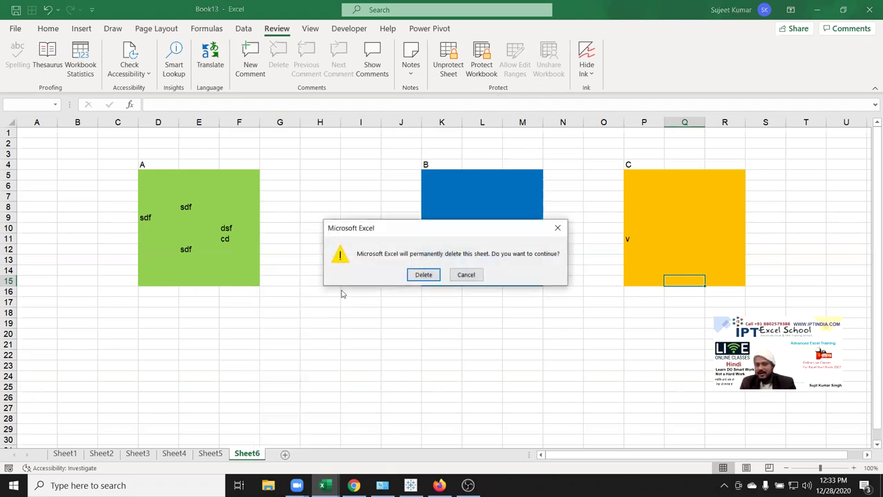
pyautogui.click(423, 275)
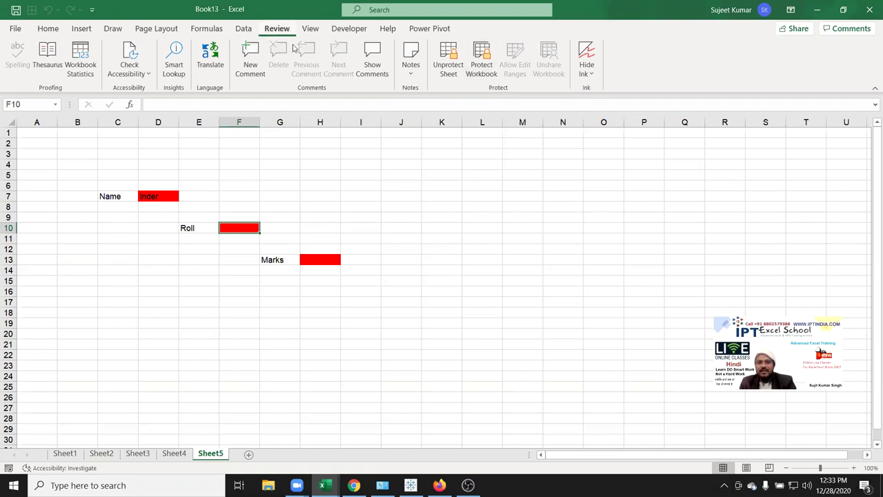
# Protect the workbook structure and verify Insert, Delete and Rename are greyed out
pyautogui.click(488, 77)
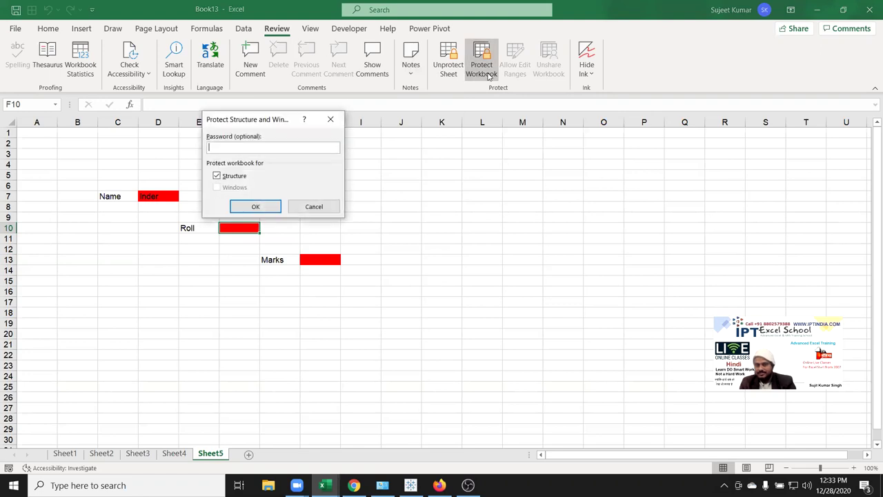
pyautogui.click(274, 201)
pyautogui.rightClick(209, 454)
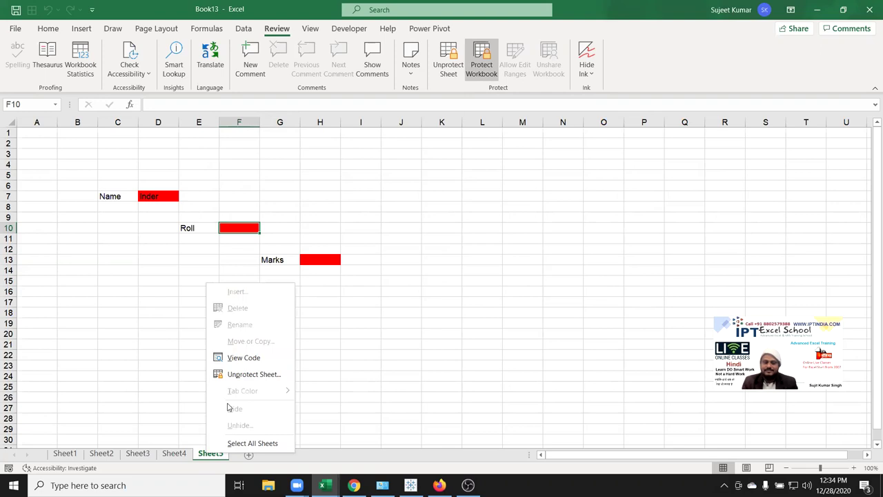
pyautogui.click(176, 353)
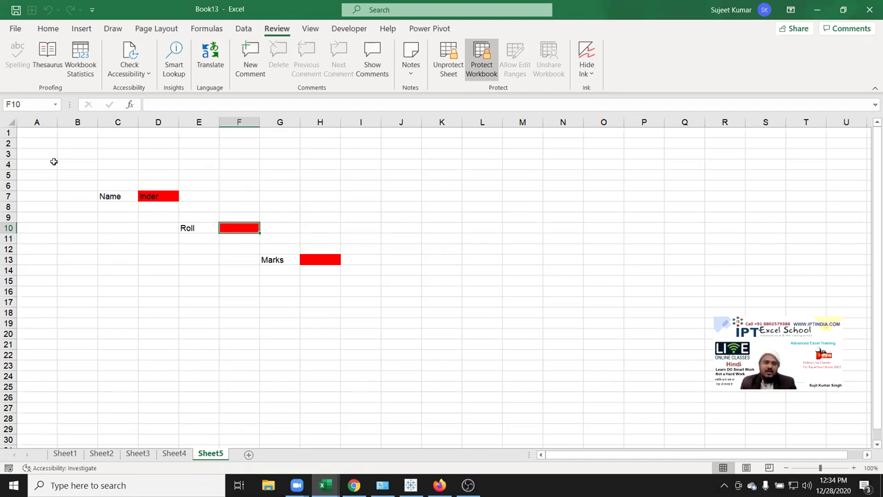
pyautogui.click(23, 33)
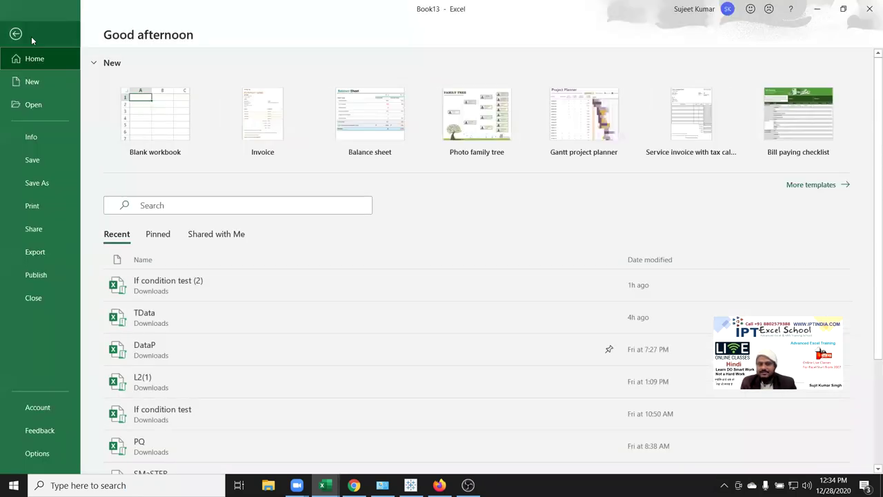
pyautogui.click(33, 183)
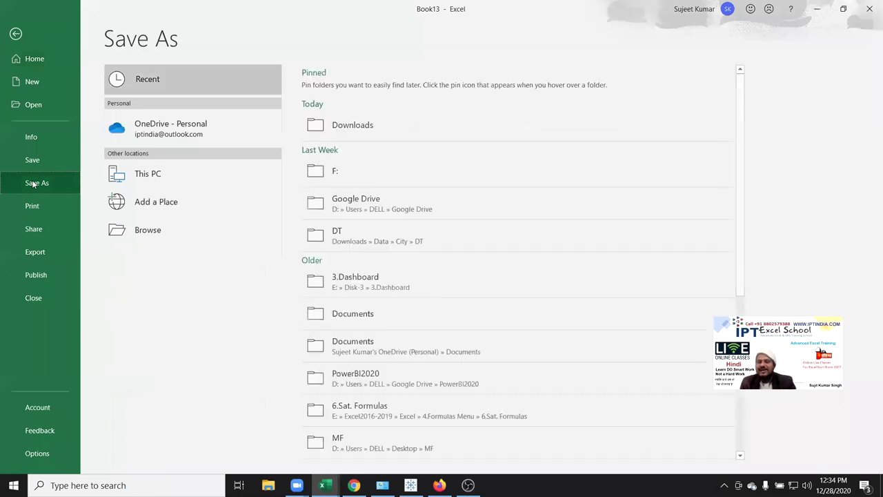
pyautogui.click(158, 232)
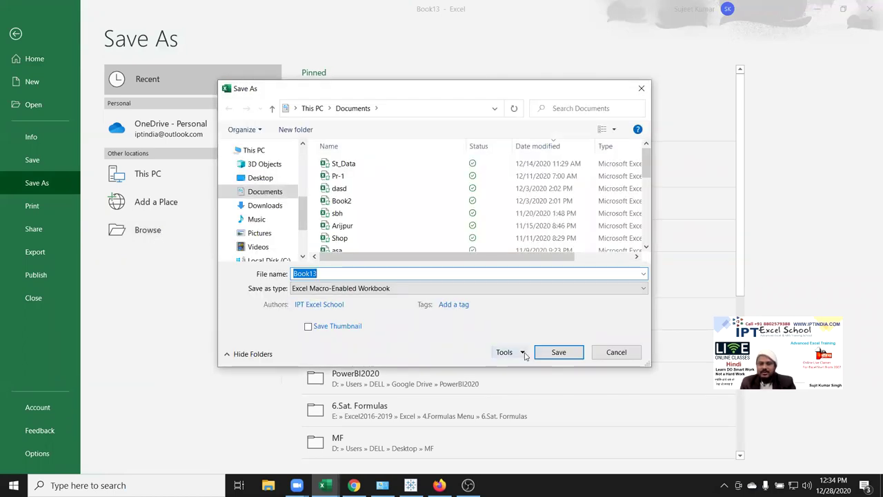
pyautogui.moveTo(316, 95); pyautogui.dragTo(280, 75)
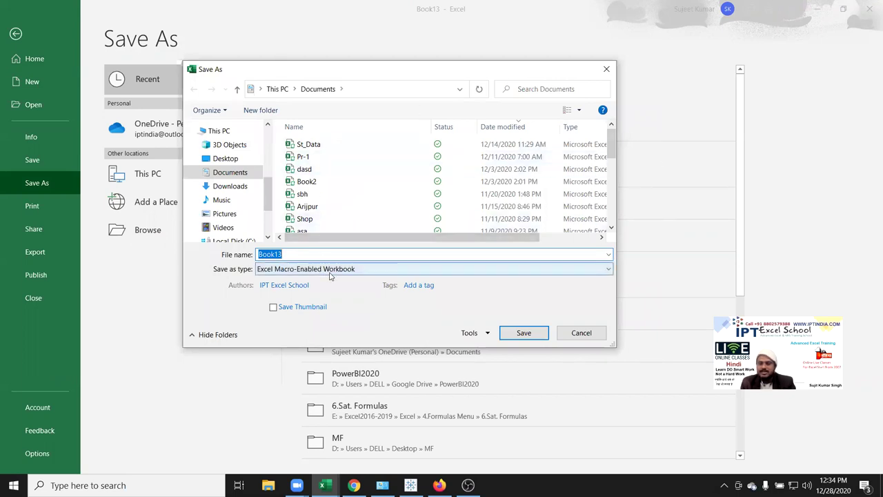
pyautogui.click(489, 336)
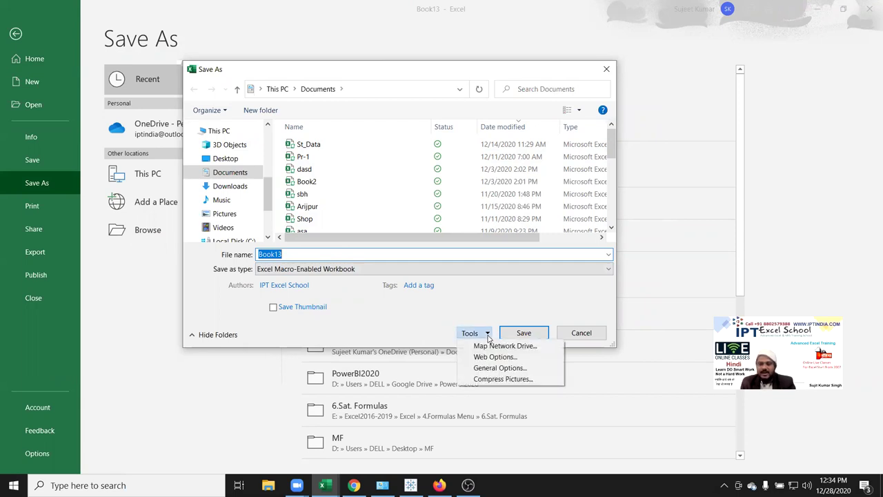
pyautogui.click(510, 369)
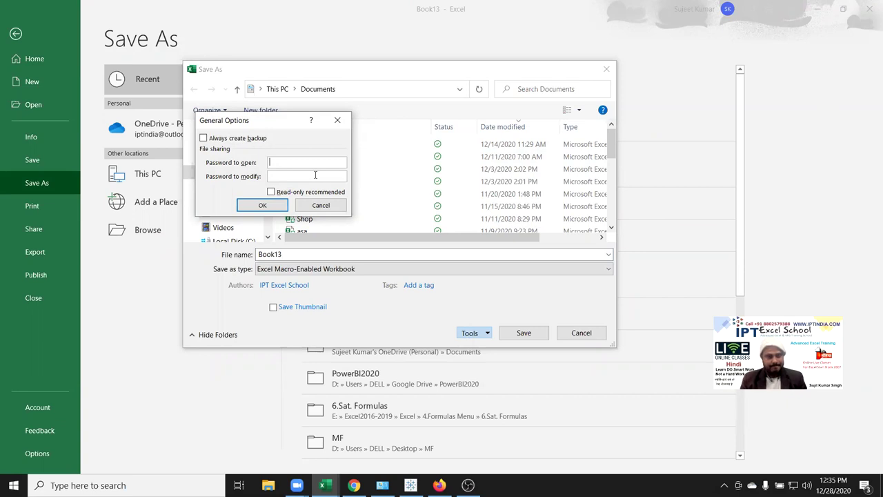
pyautogui.press('Escape')
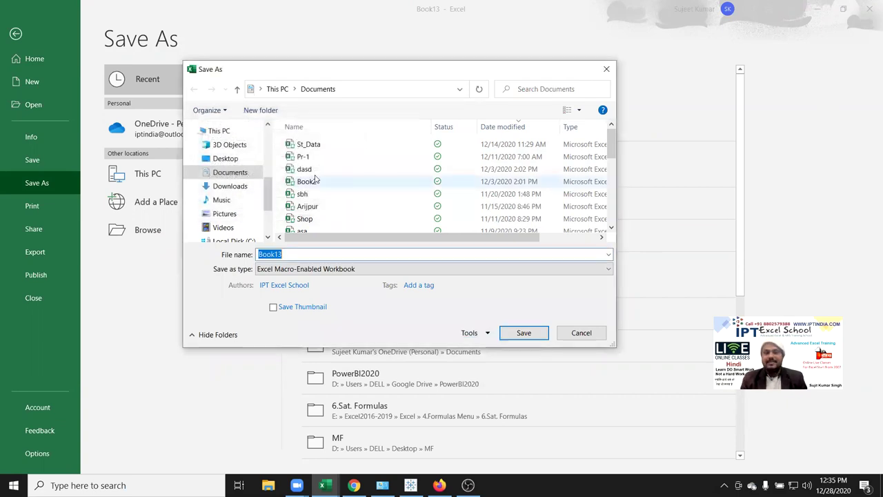
pyautogui.press('Escape')
pyautogui.press('Escape')
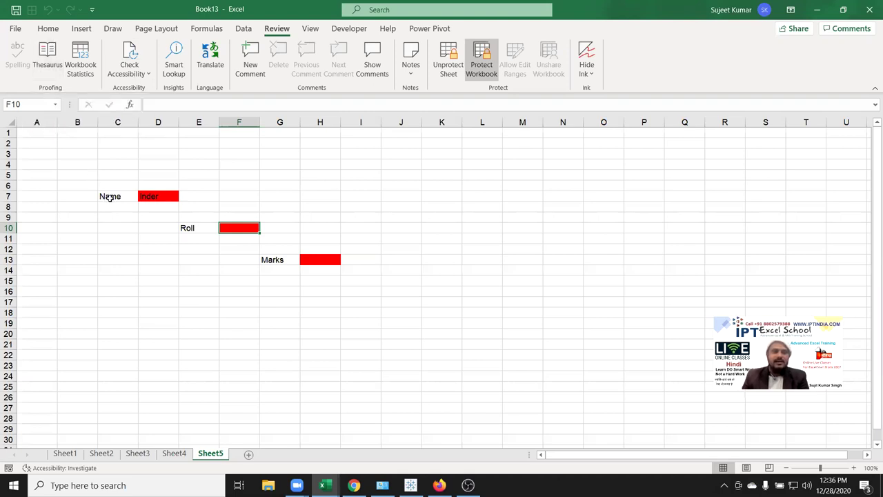
# Select cell D7 and open the File backstage Home page
pyautogui.click(154, 196)
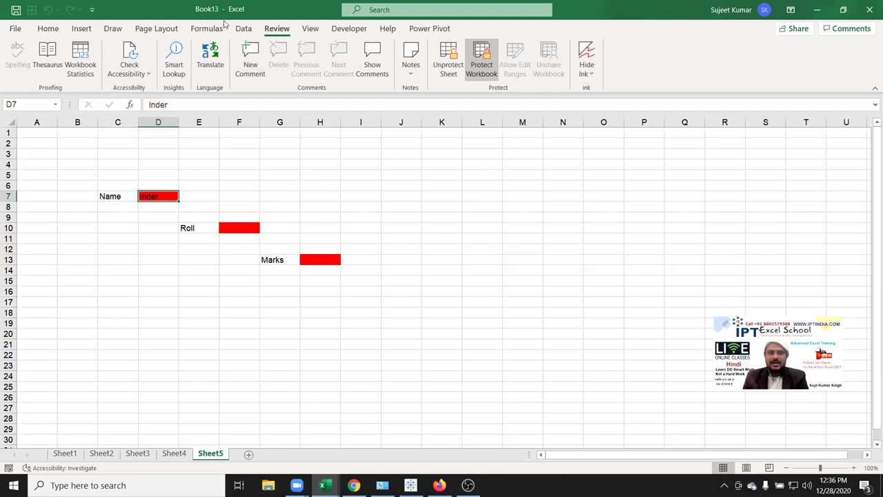
pyautogui.click(25, 32)
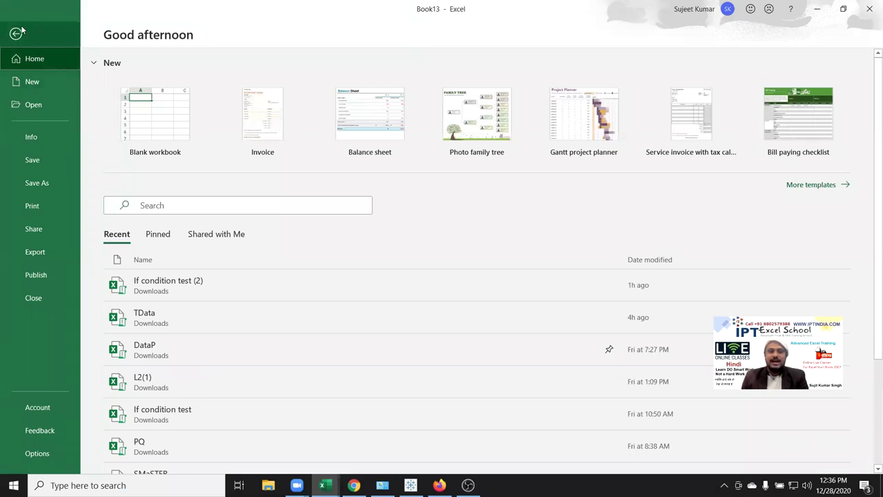
# Open Encrypt with Password under File > Info, cancel it without a password, and minimise Excel
pyautogui.click(17, 32)
pyautogui.click(16, 29)
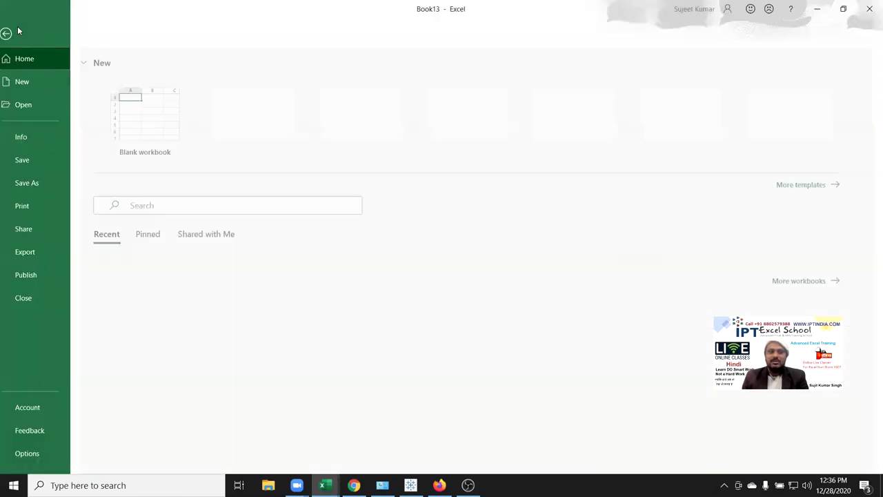
pyautogui.click(54, 129)
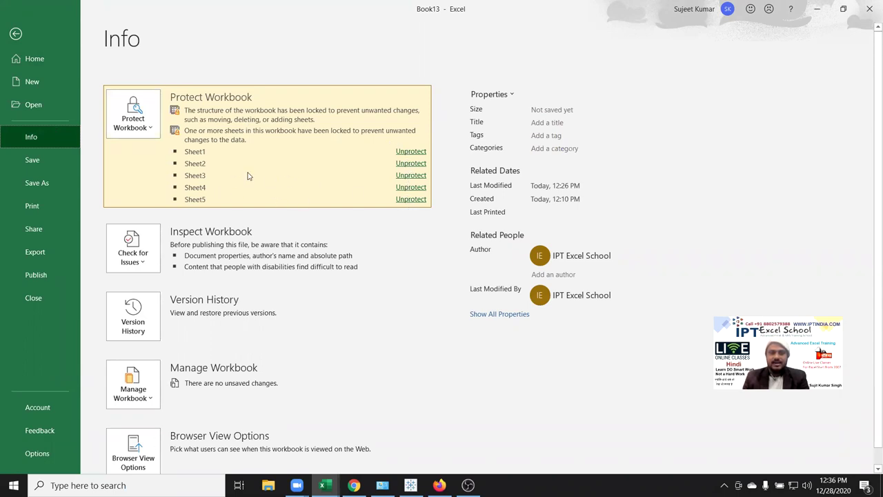
pyautogui.click(147, 135)
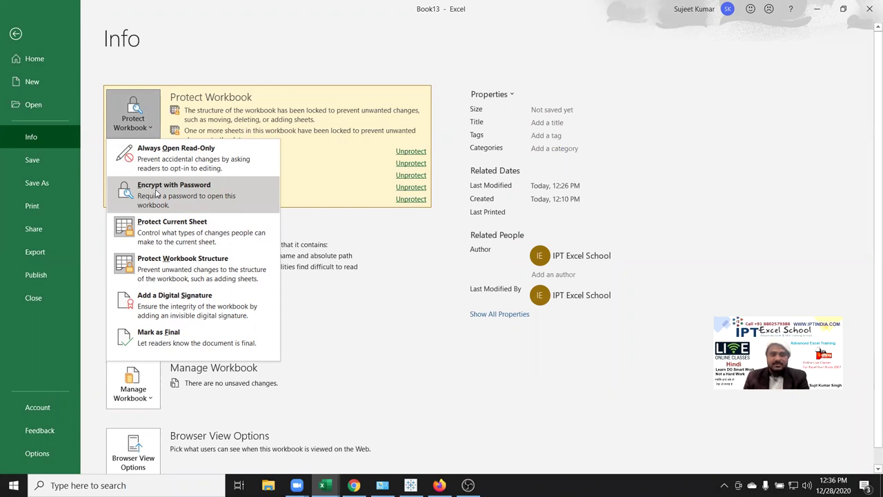
pyautogui.click(156, 194)
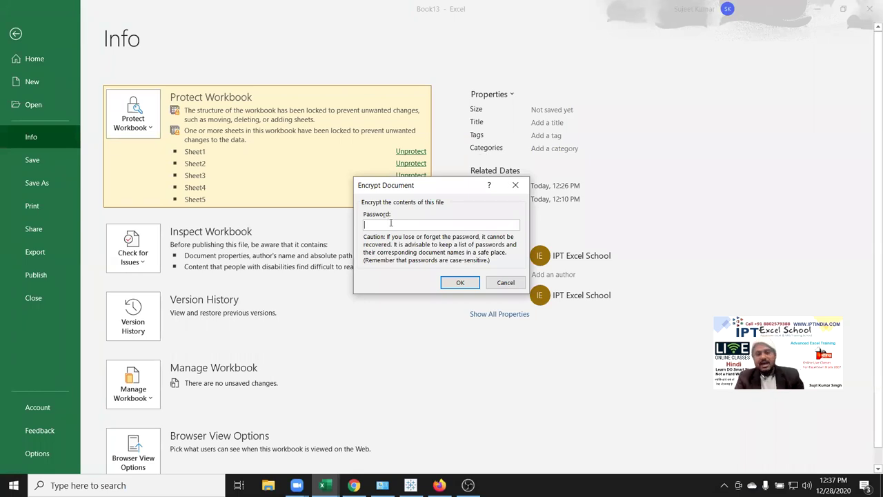
pyautogui.press('Escape')
pyautogui.press('Escape')
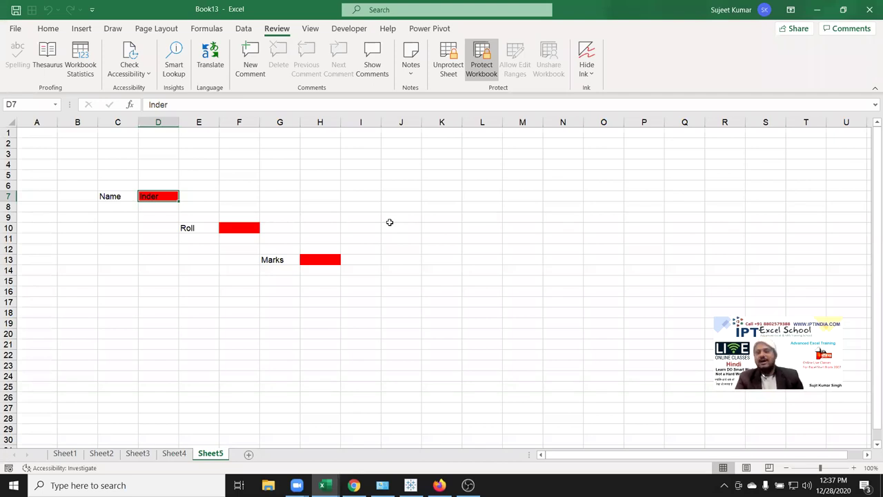
pyautogui.press('super+d')
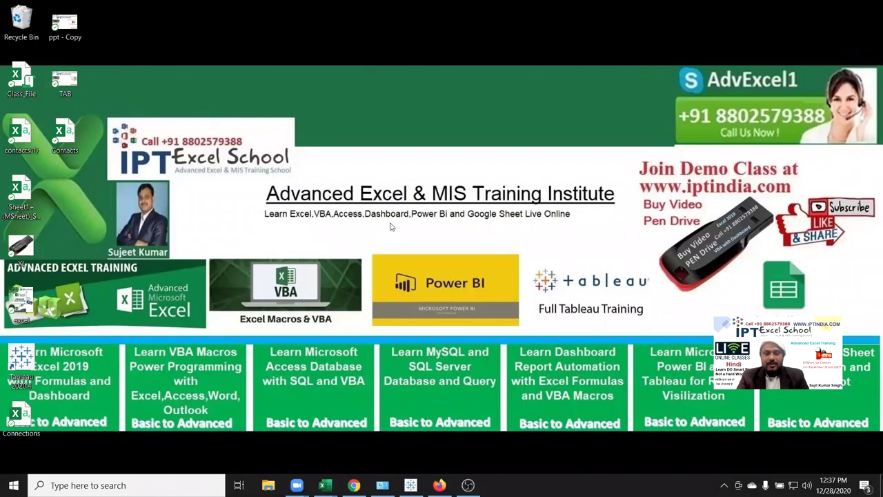